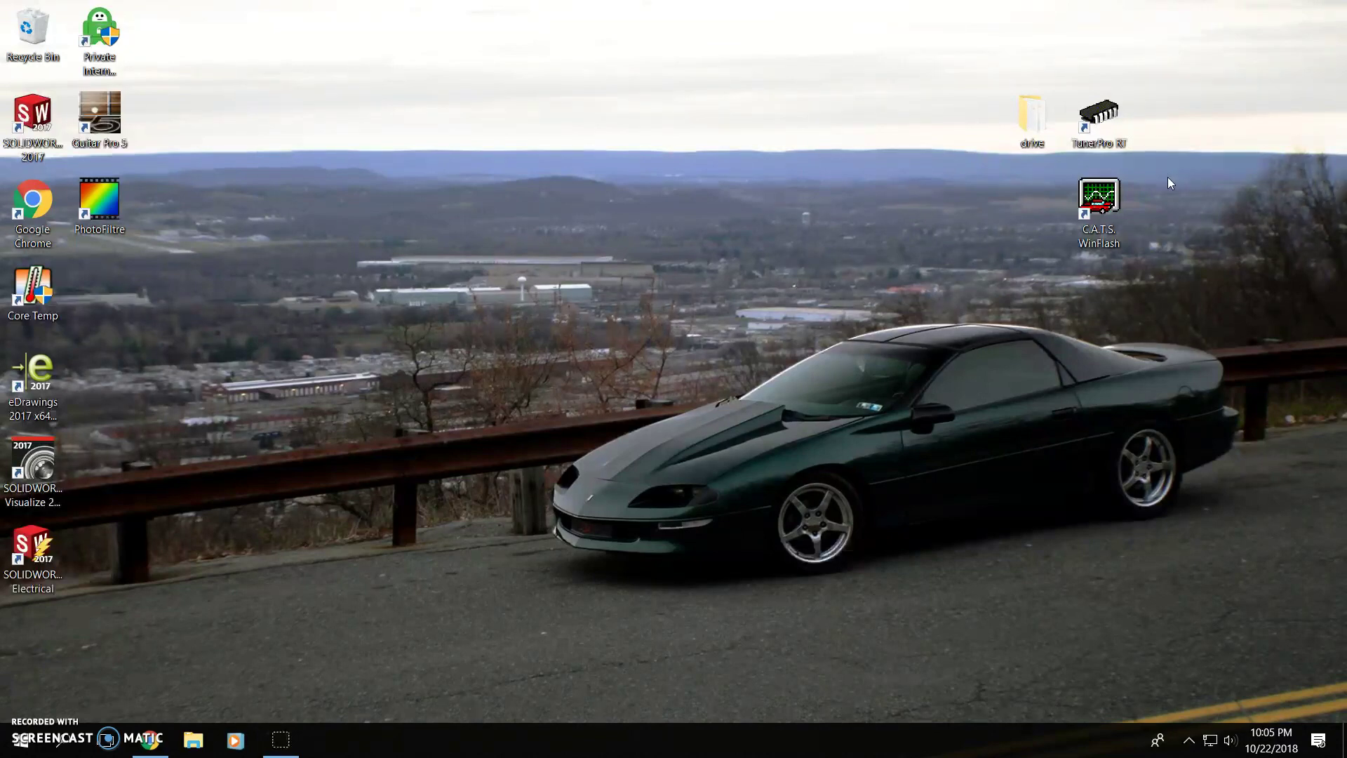
Launch C.A.T.S. WinFlash, accept the evaluation licence, and move the PCM FLASH Utility window higher
double_click(1121, 212)
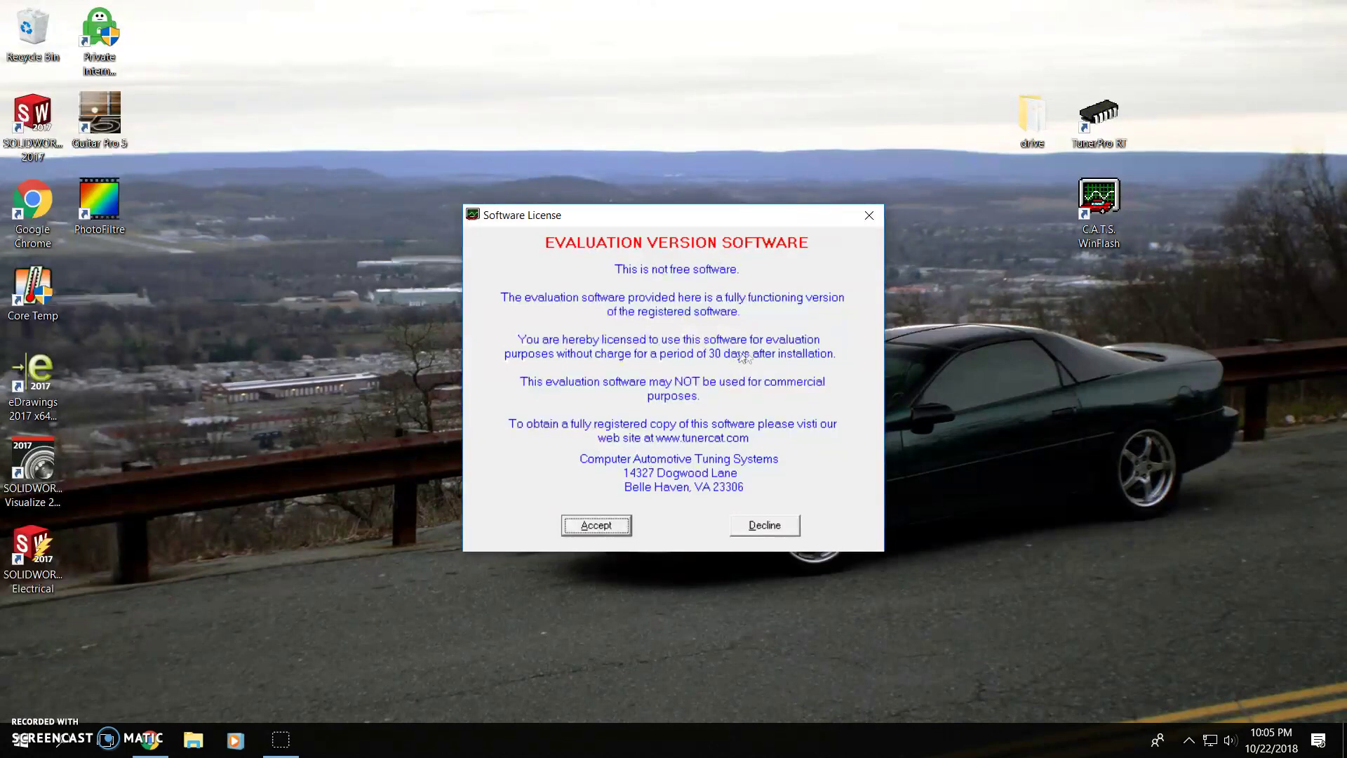
click(598, 526)
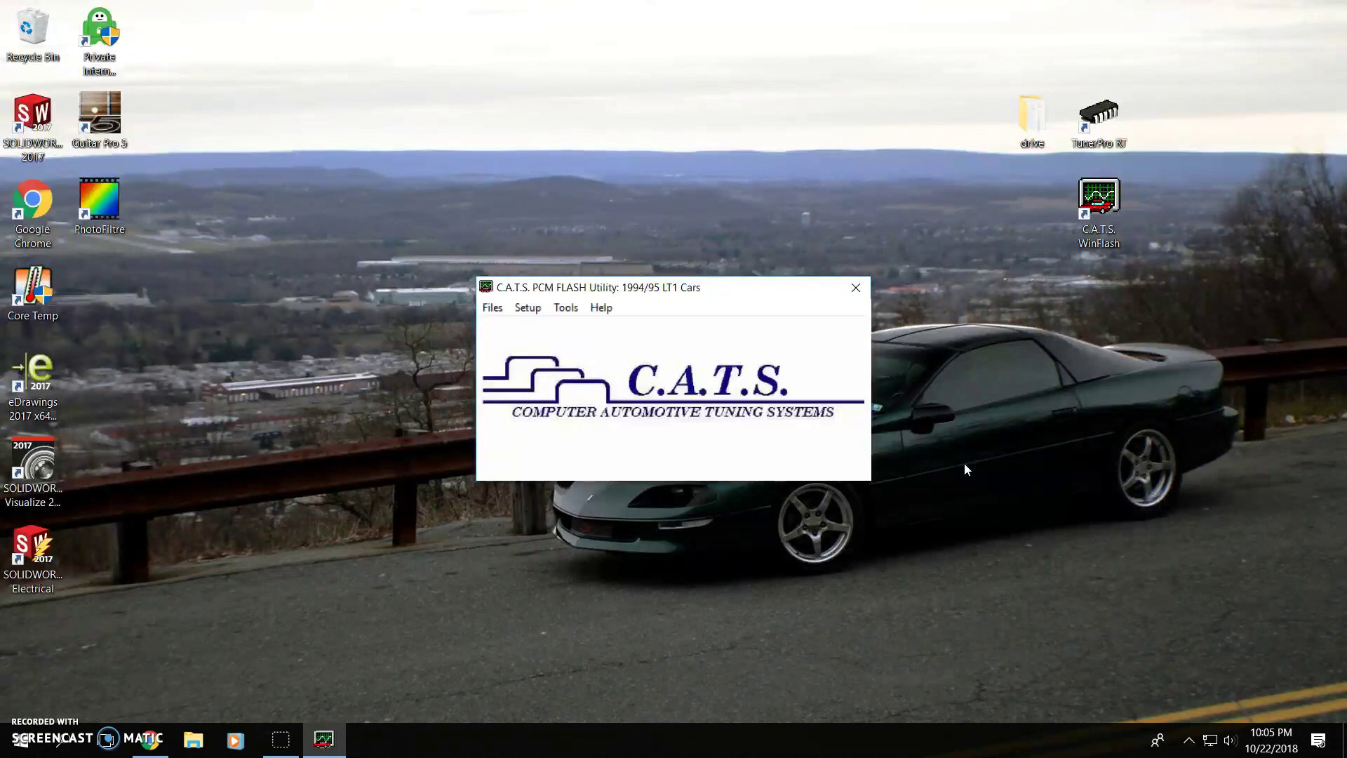
drag(720, 293, 704, 247)
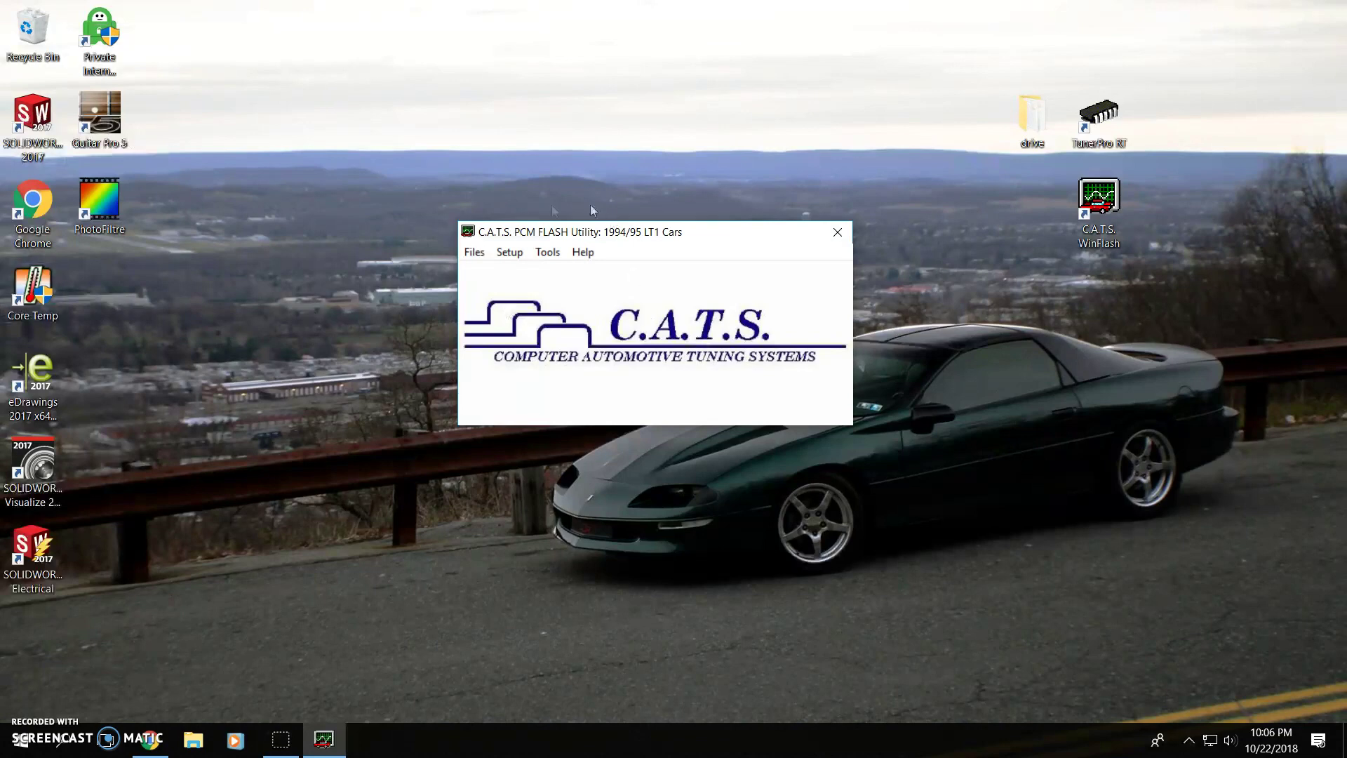
click(511, 253)
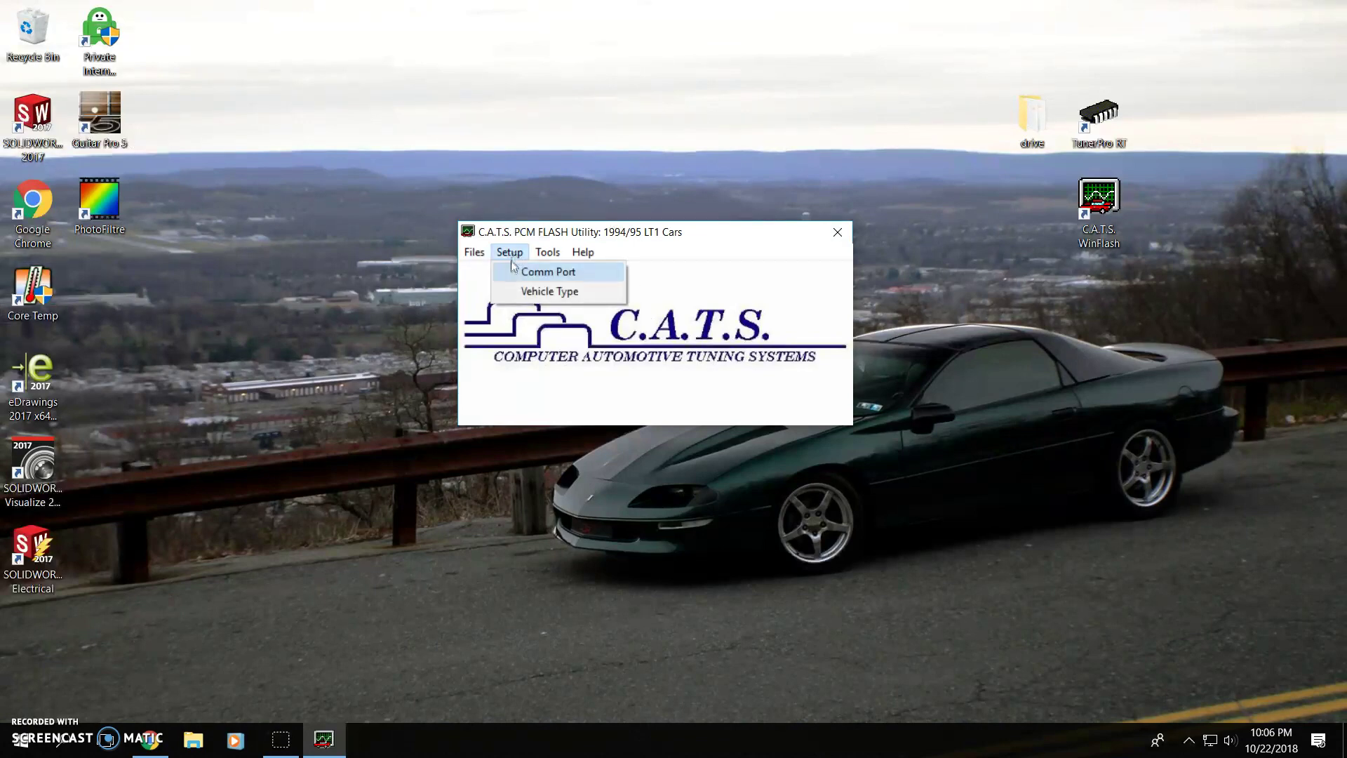
click(512, 271)
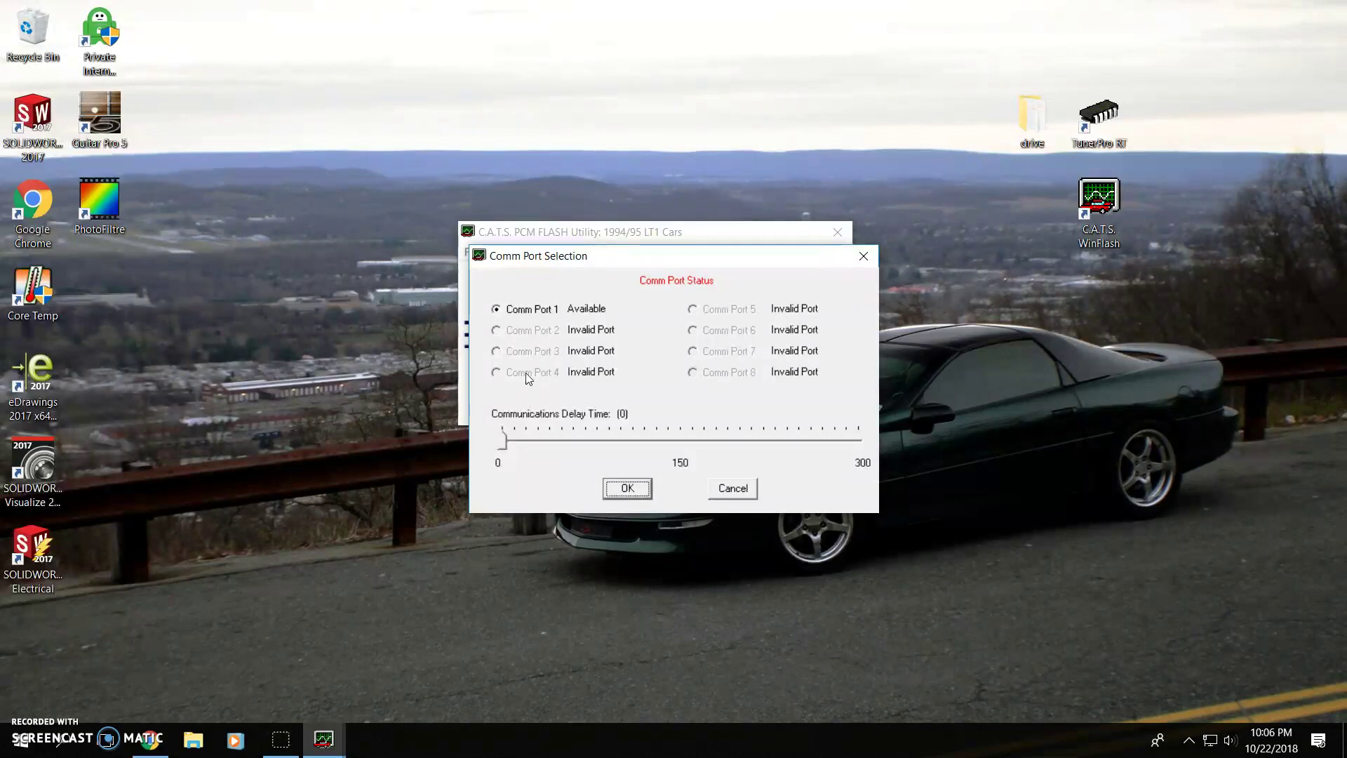
click(633, 494)
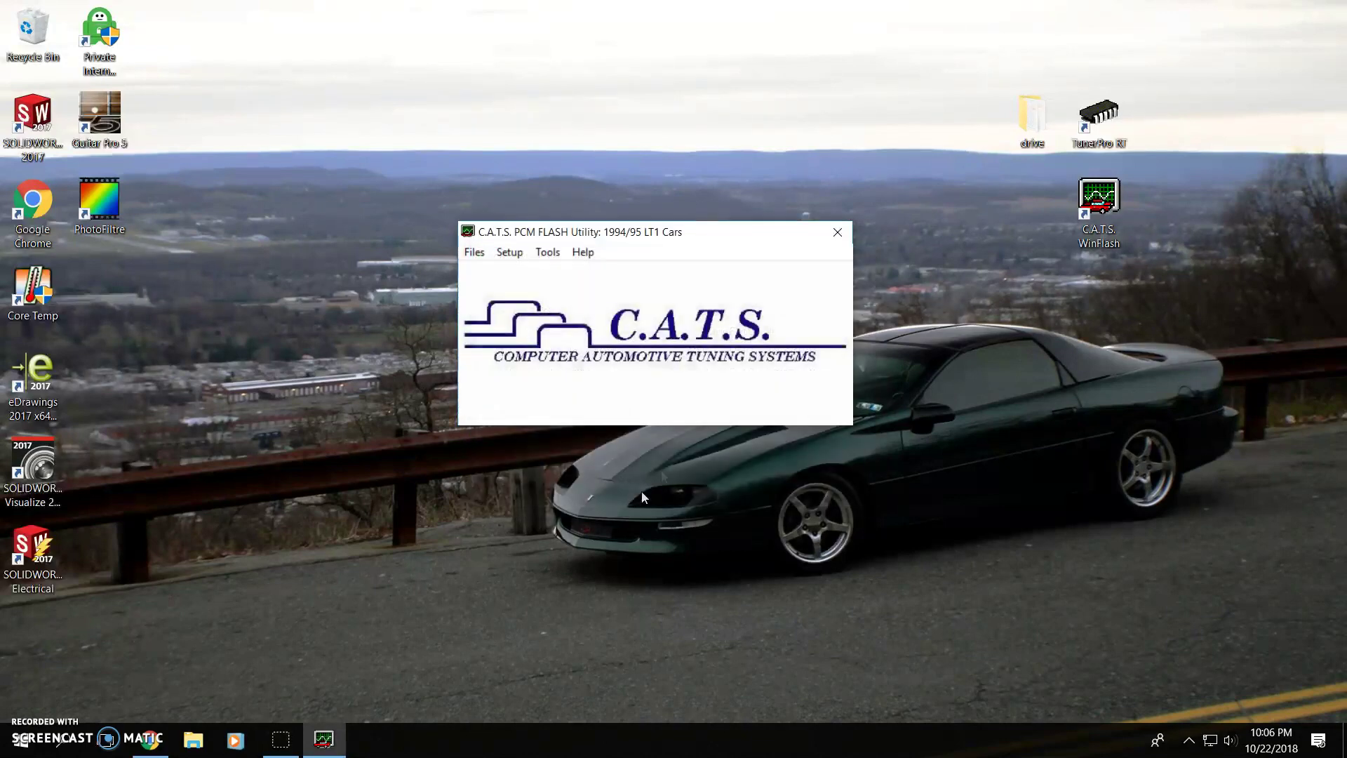
click(547, 252)
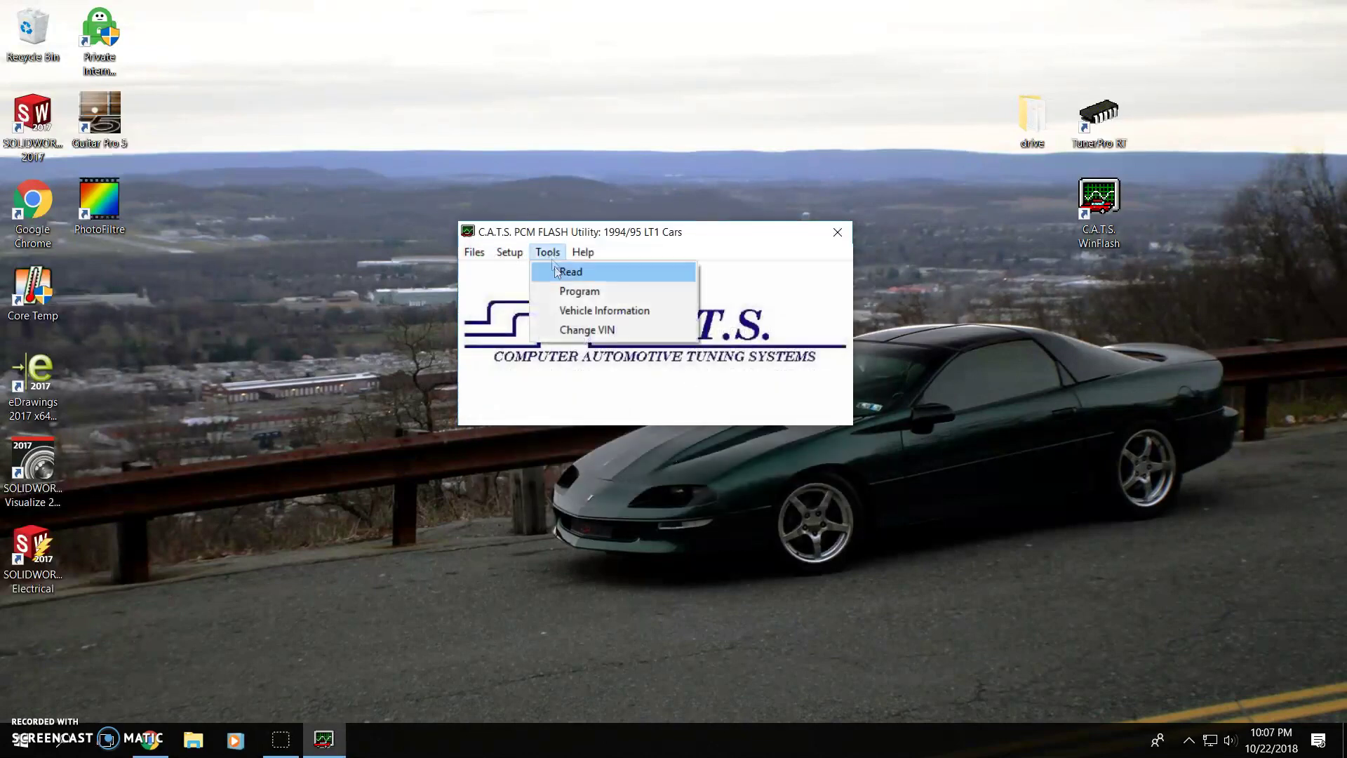
click(572, 315)
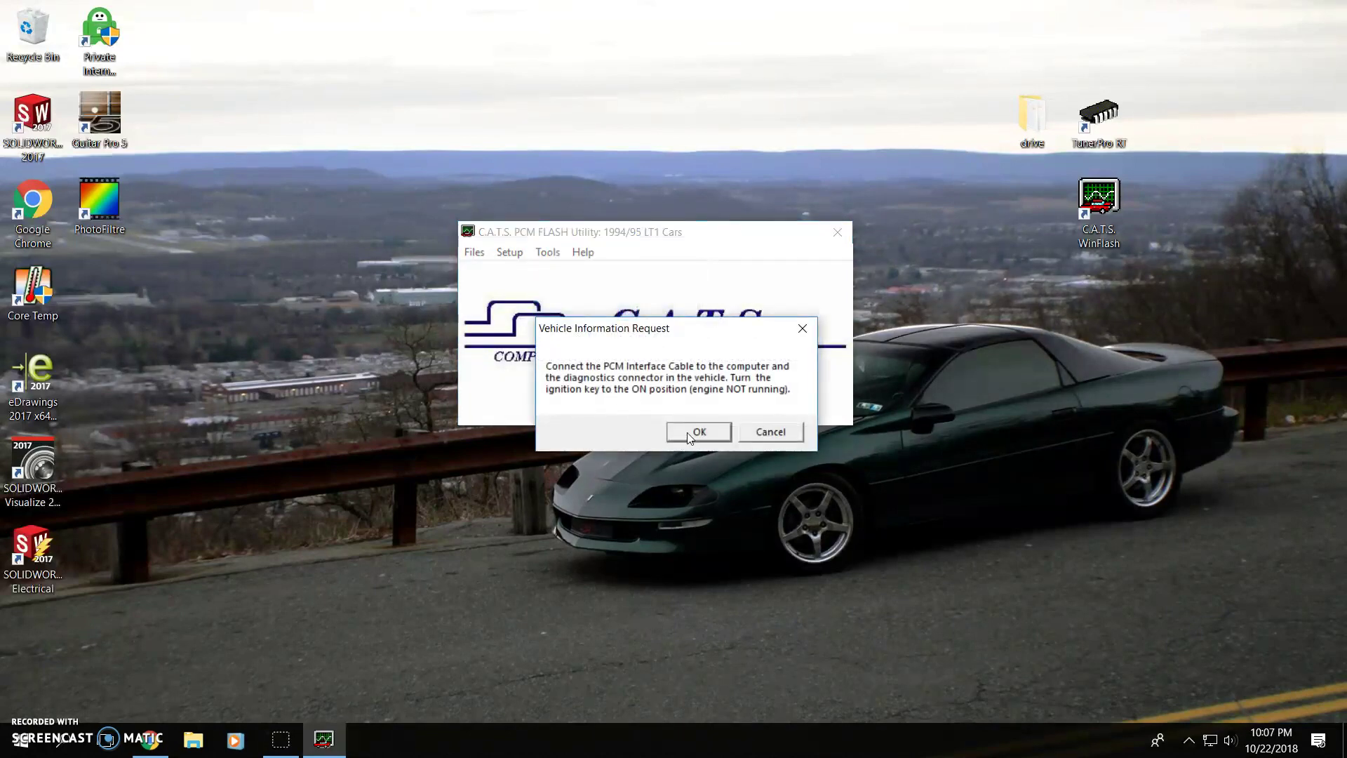
click(689, 427)
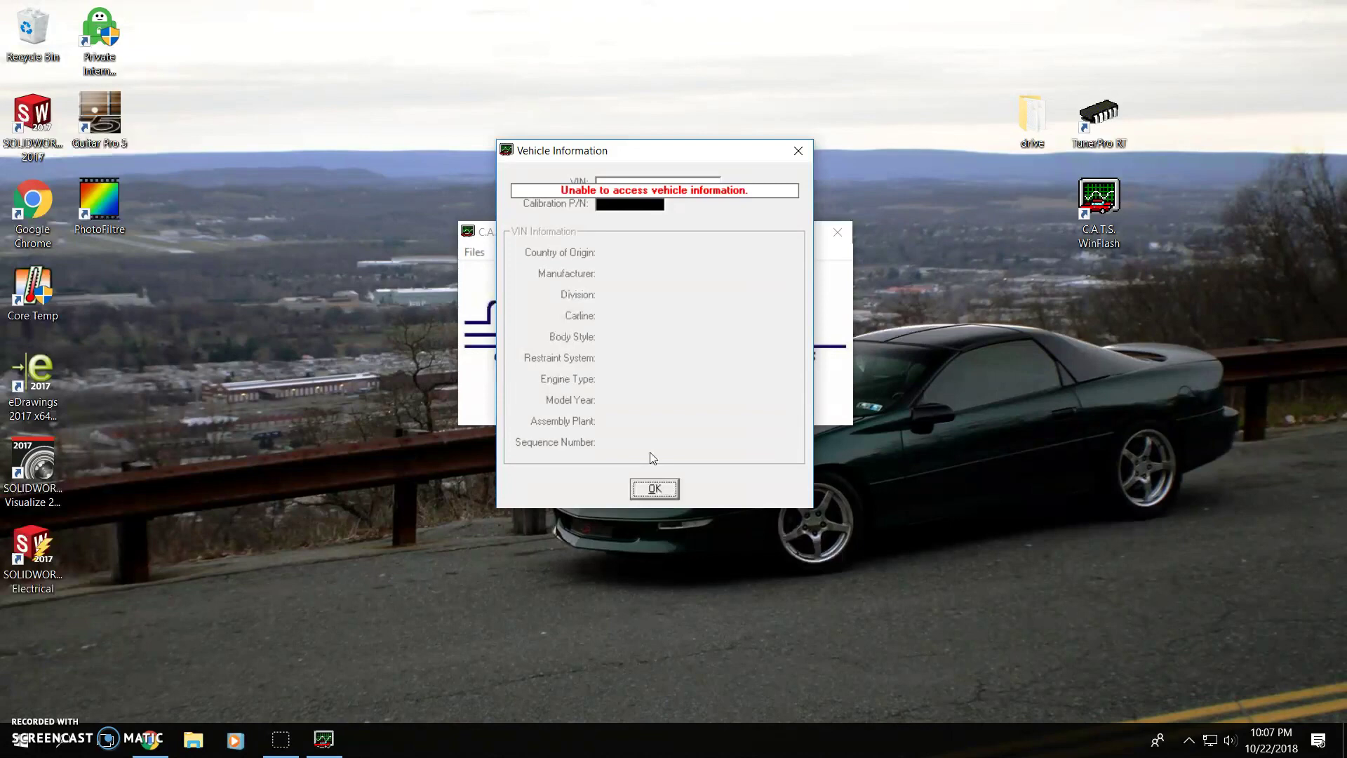
click(654, 486)
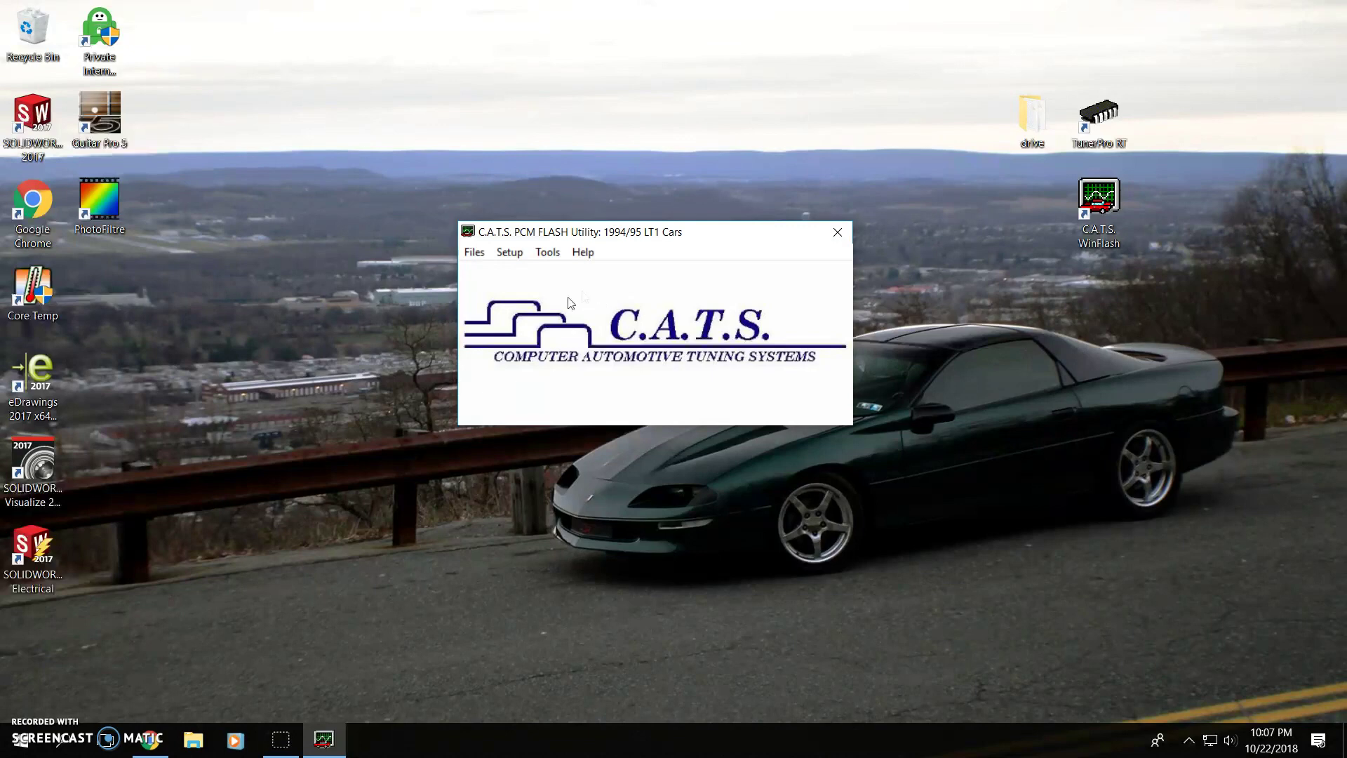
click(547, 253)
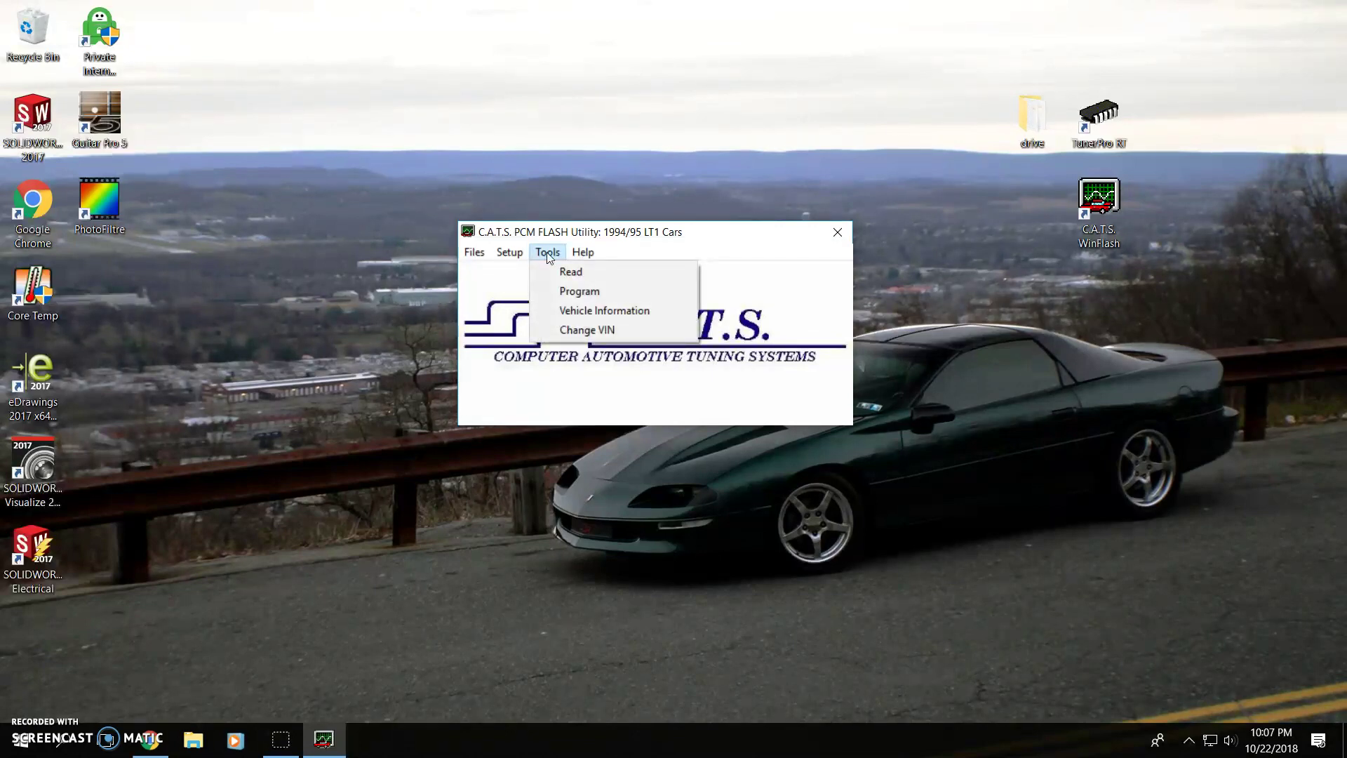
Read the PCM via Tools > Read, dismiss the licence reminder, and save it as 94roadmasters
click(606, 275)
click(749, 427)
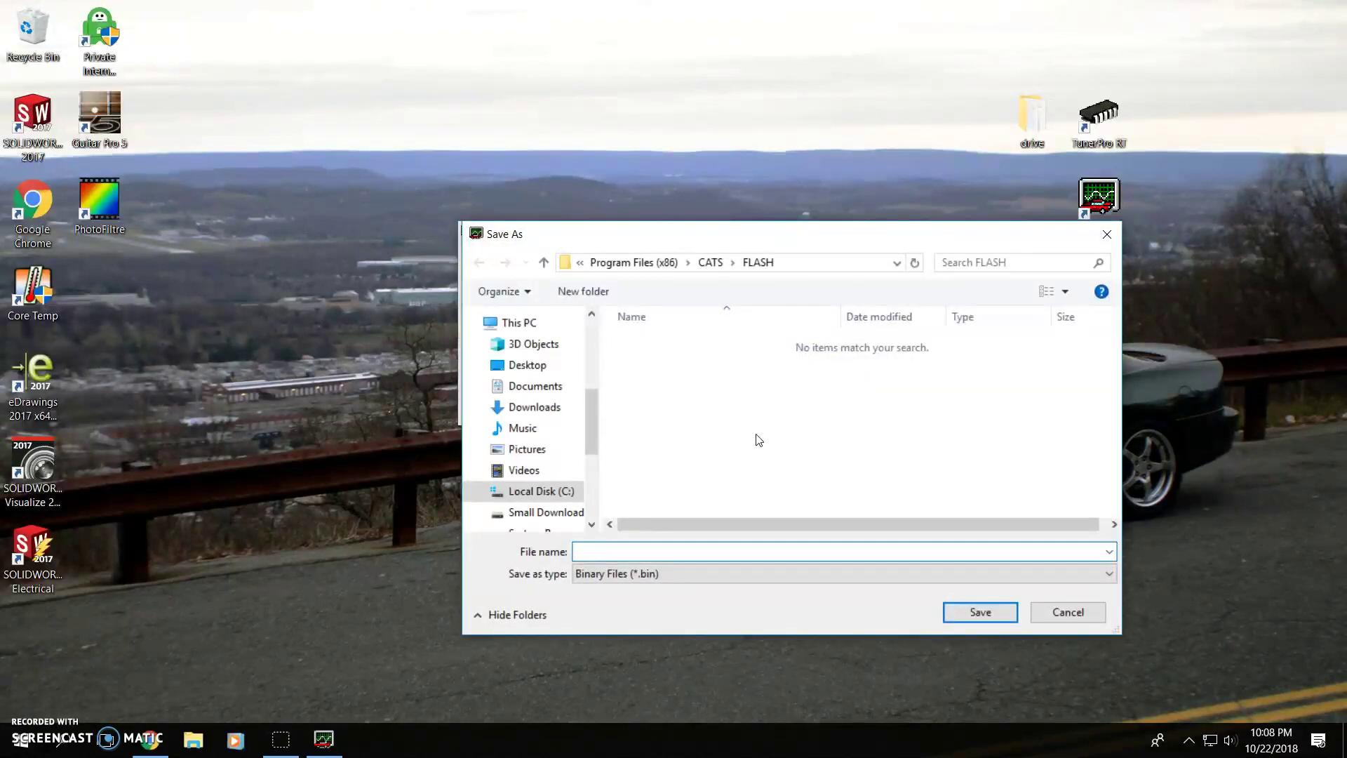
text(94roadmasterstock)
key(BackSpace)
key(BackSpace)
key(BackSpace)
key(BackSpace)
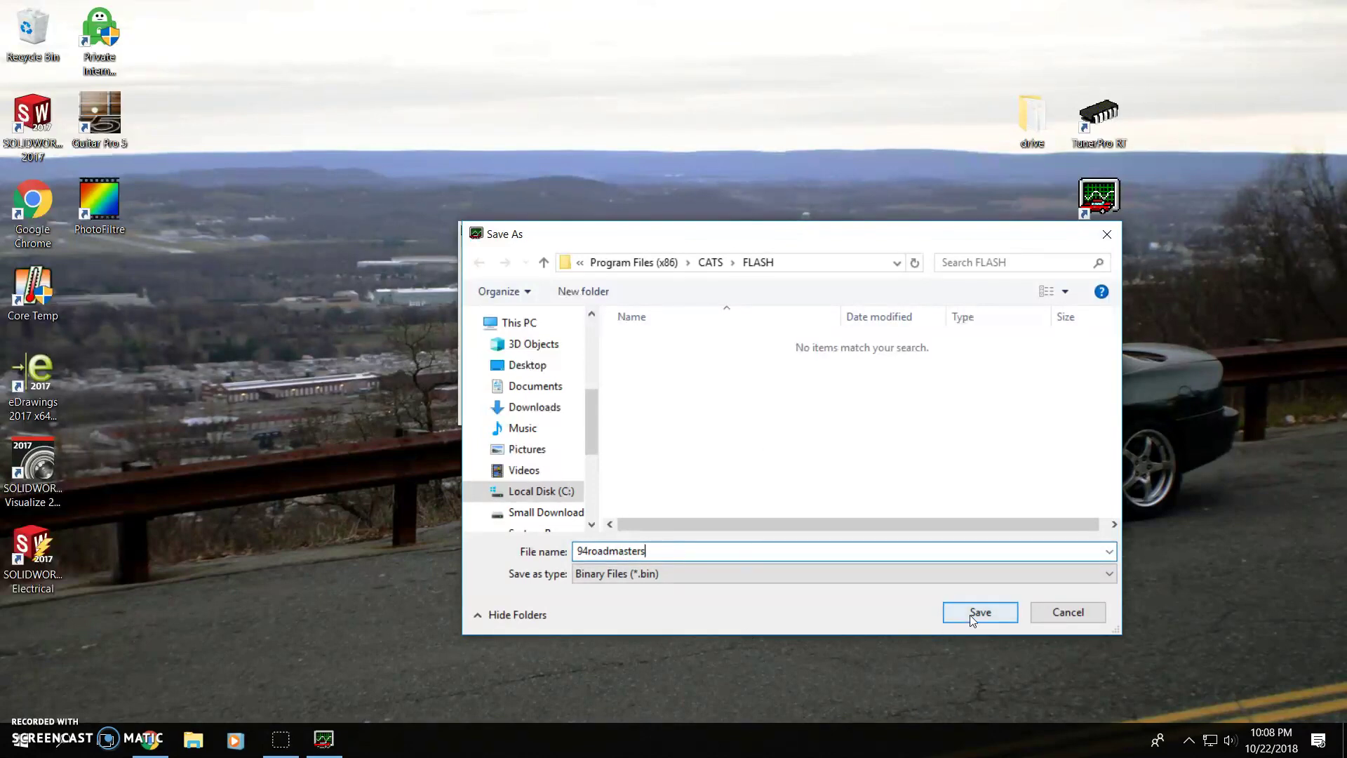
click(972, 619)
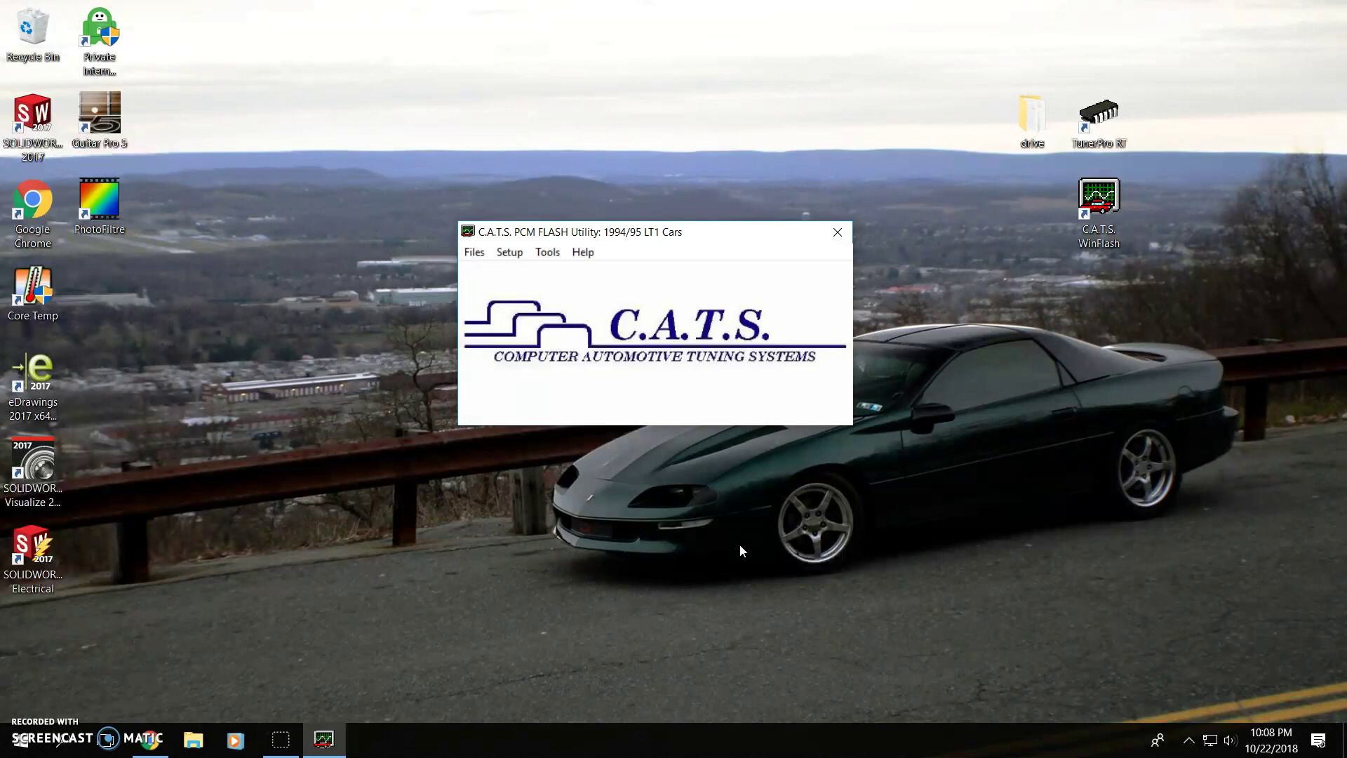
Open and dismiss the Tools list, then close the PCM FLASH Utility window
drag(628, 237, 622, 290)
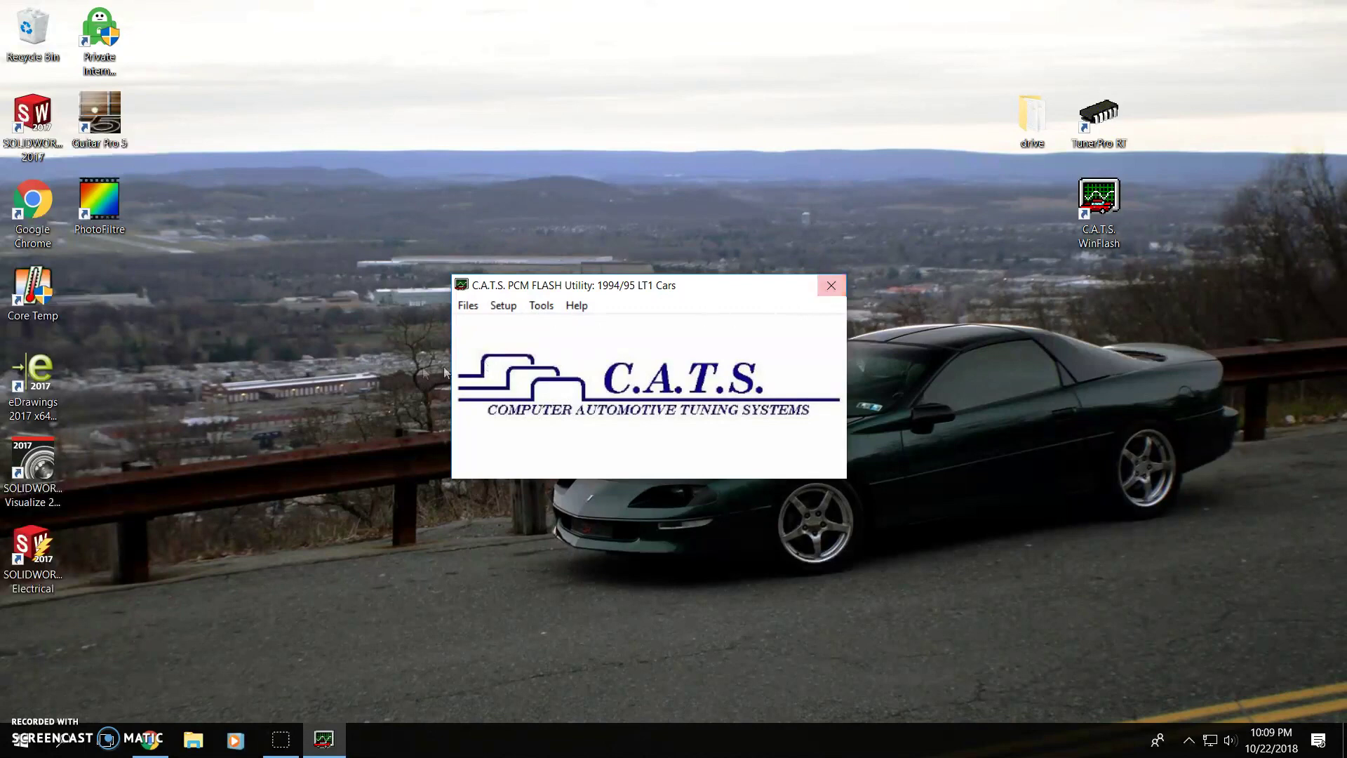
click(548, 310)
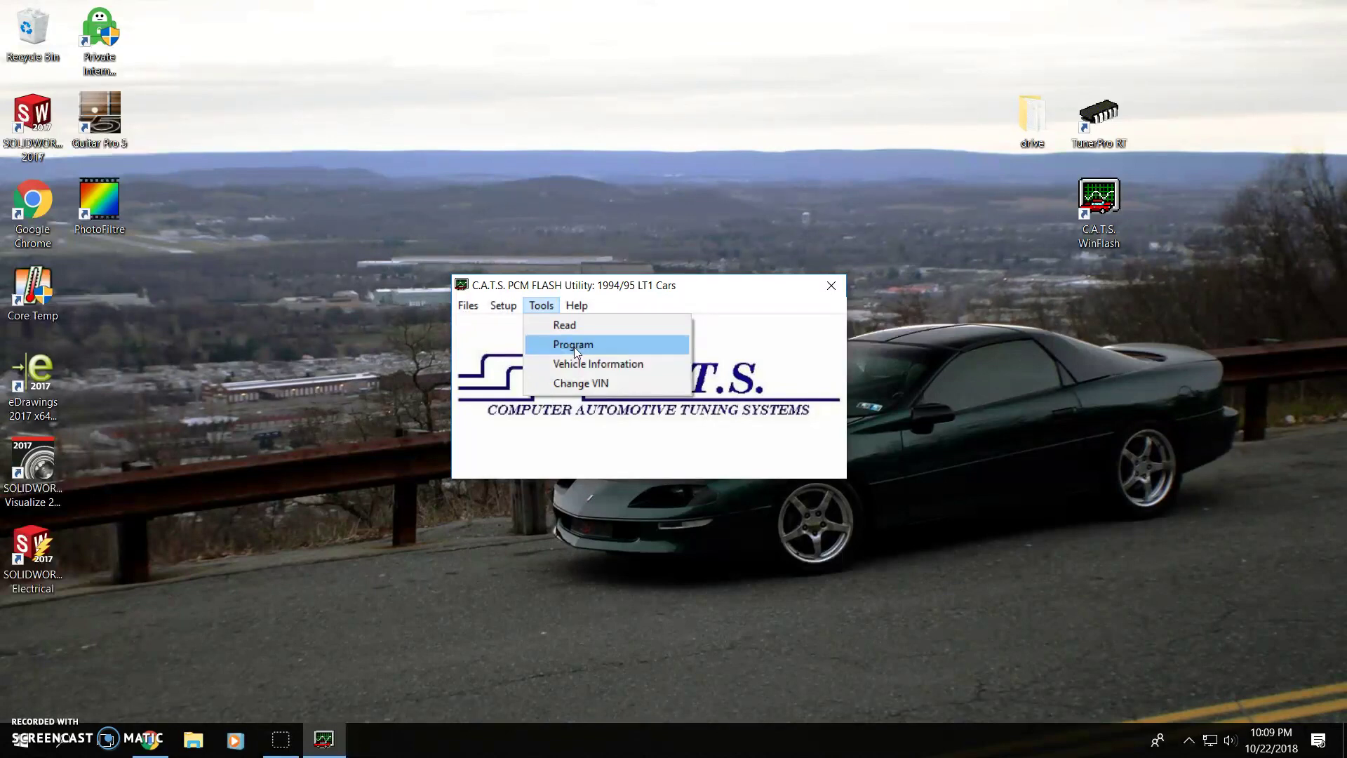
click(748, 300)
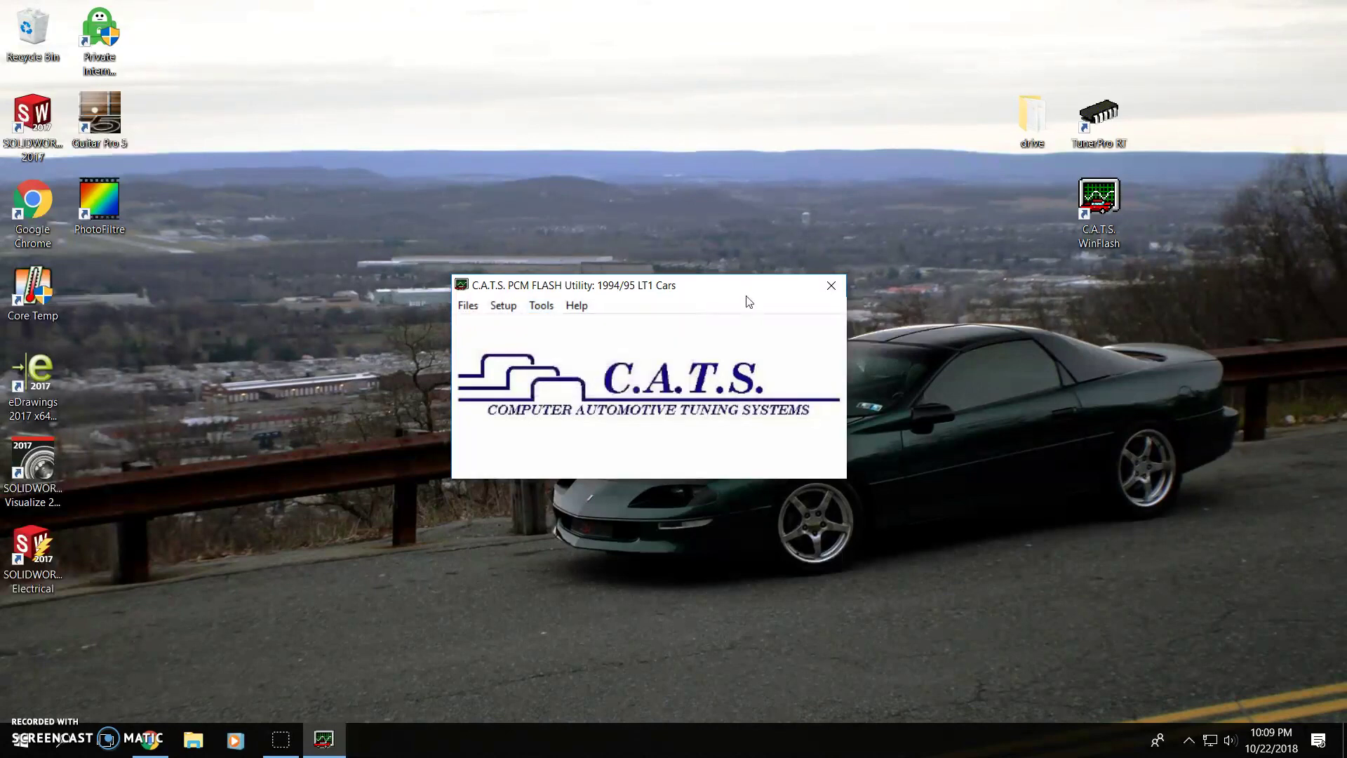
click(829, 286)
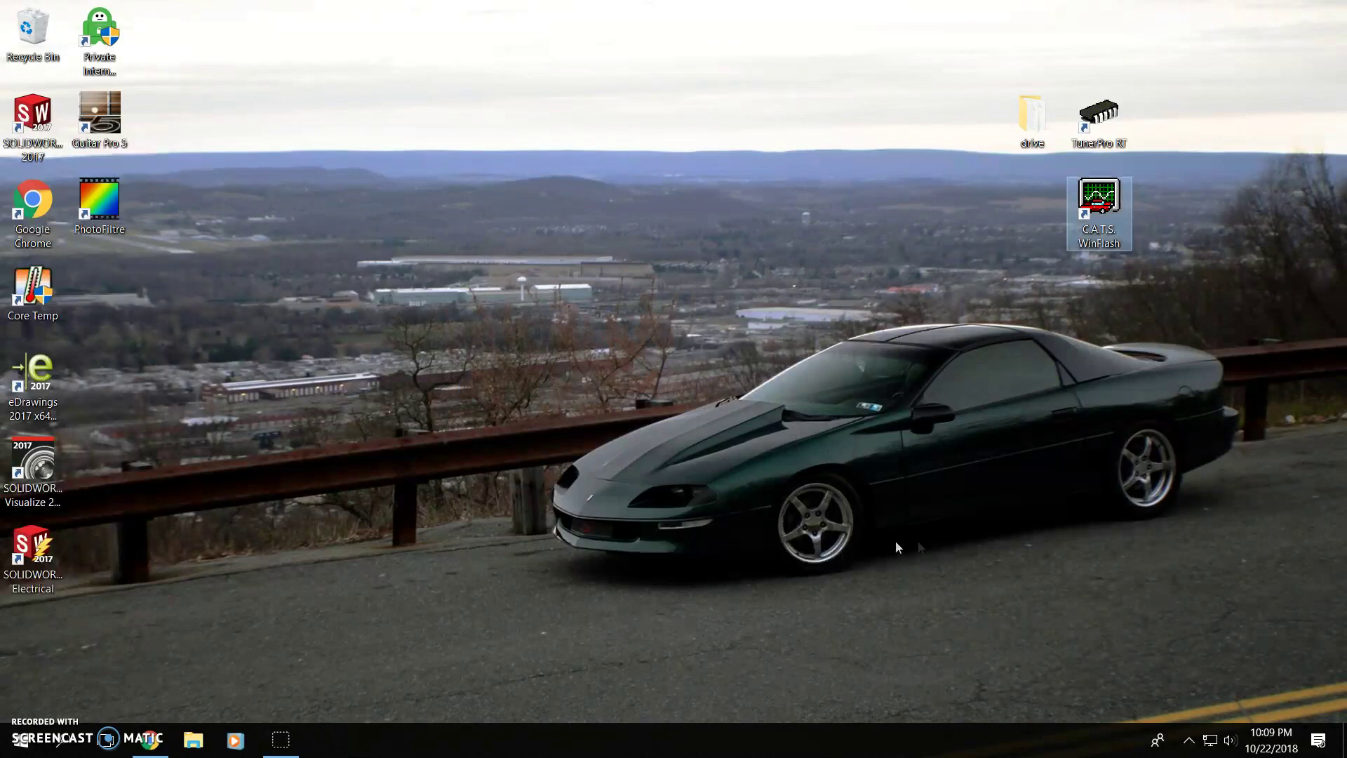
click(948, 513)
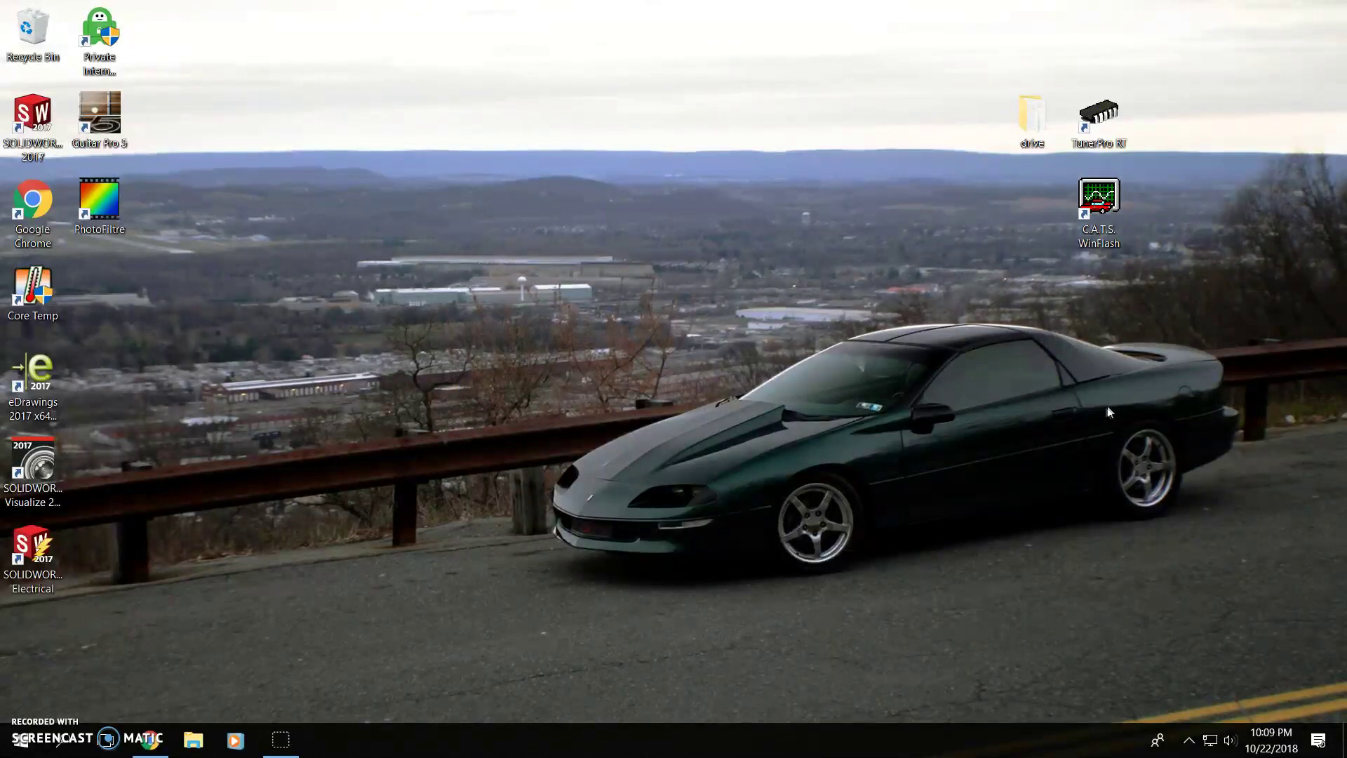
Launch TunerPro RT with Stock_95_M6.bin and EE.xdf, then check and close the XDF menu
double_click(1099, 116)
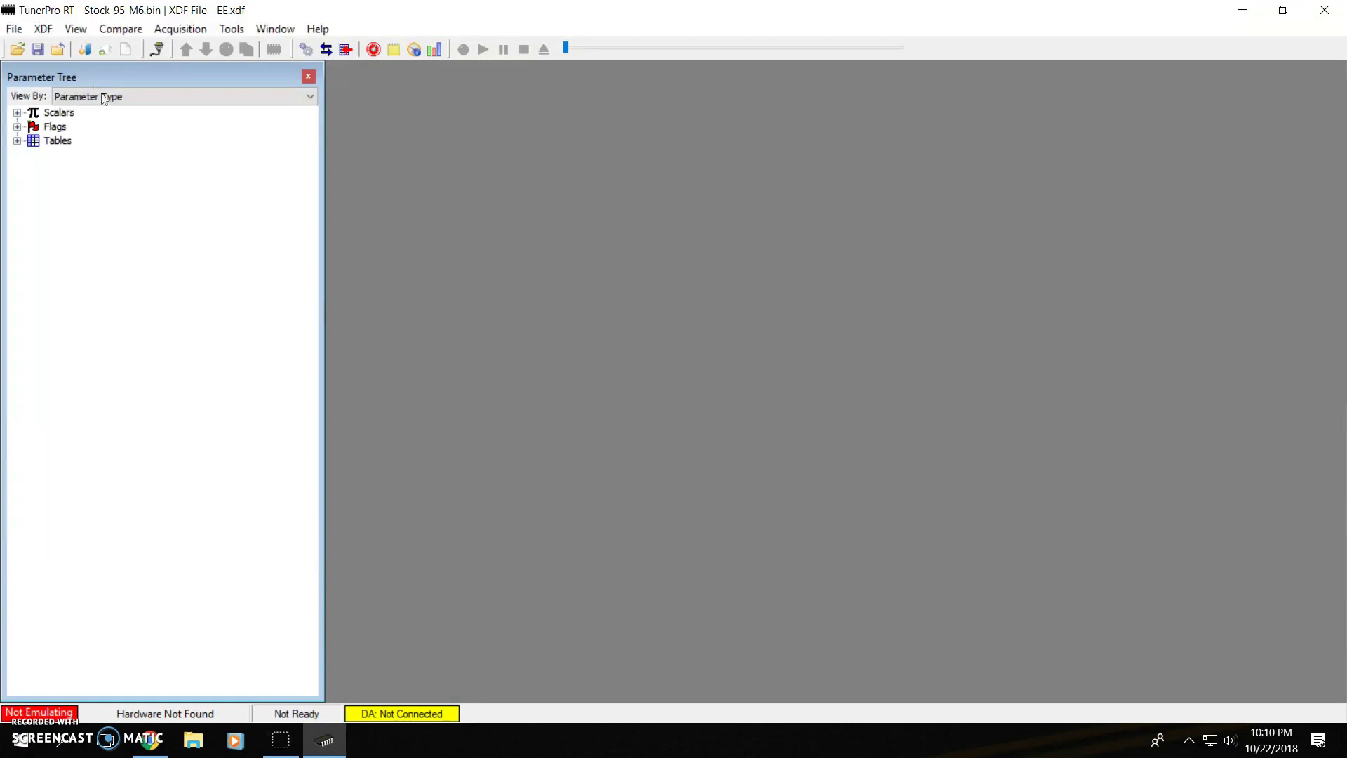
click(44, 32)
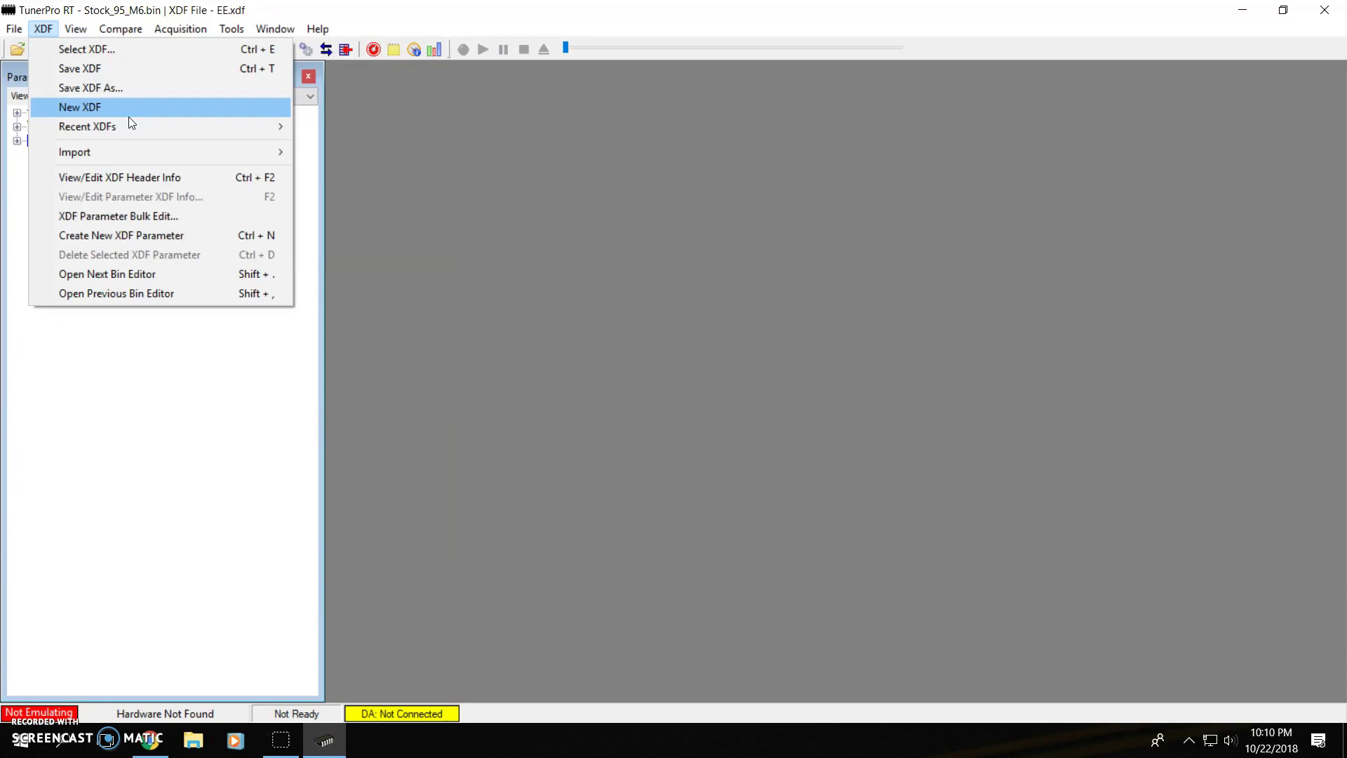
click(240, 428)
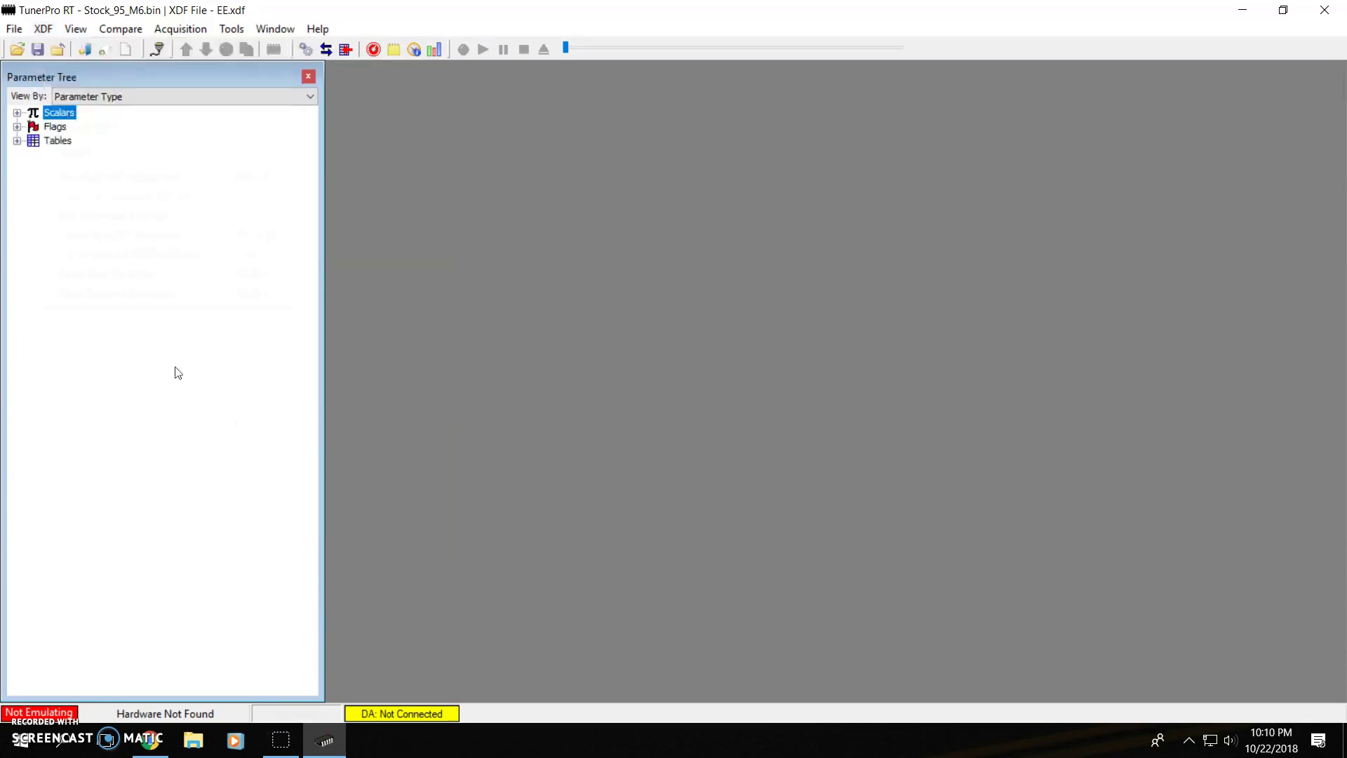
Go to tunerpro.net's bin definitions page and scroll down to the $EE entry
click(150, 740)
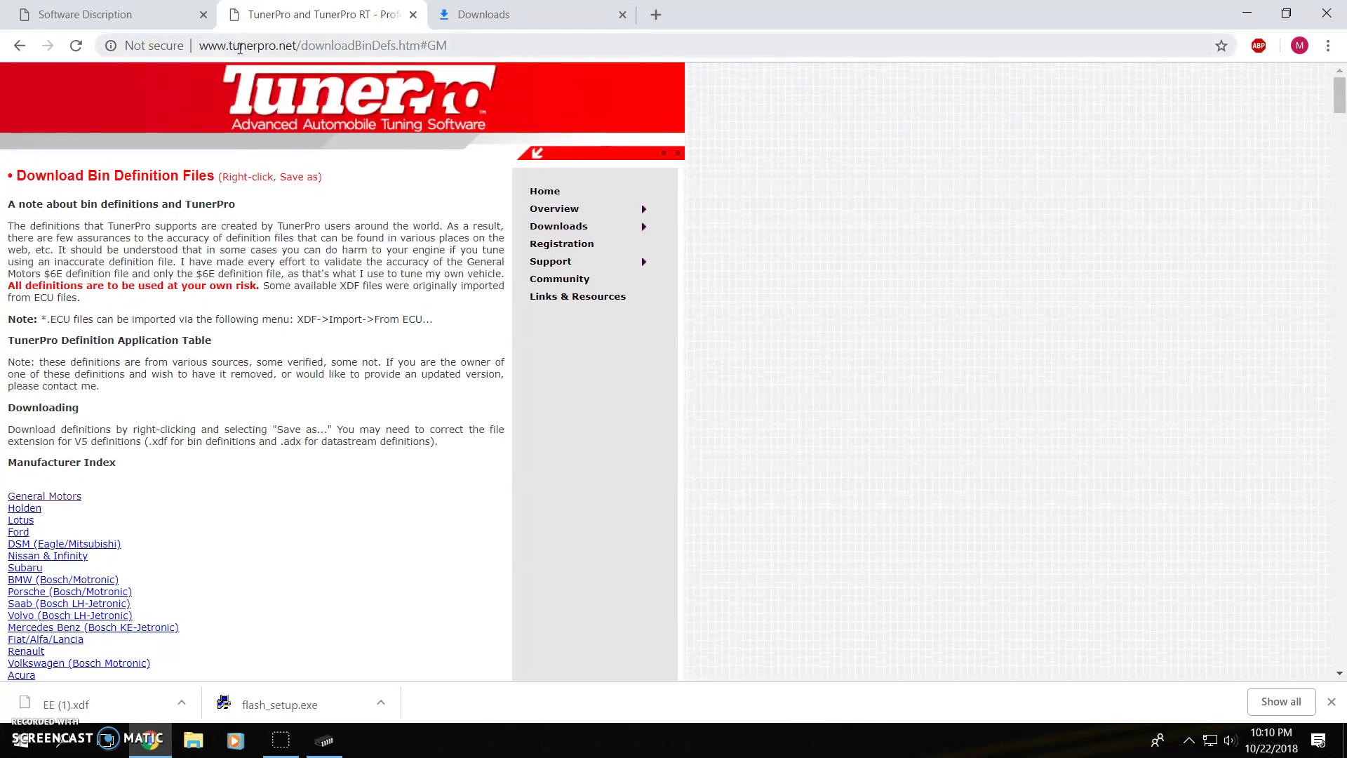
mouse_move(577, 230)
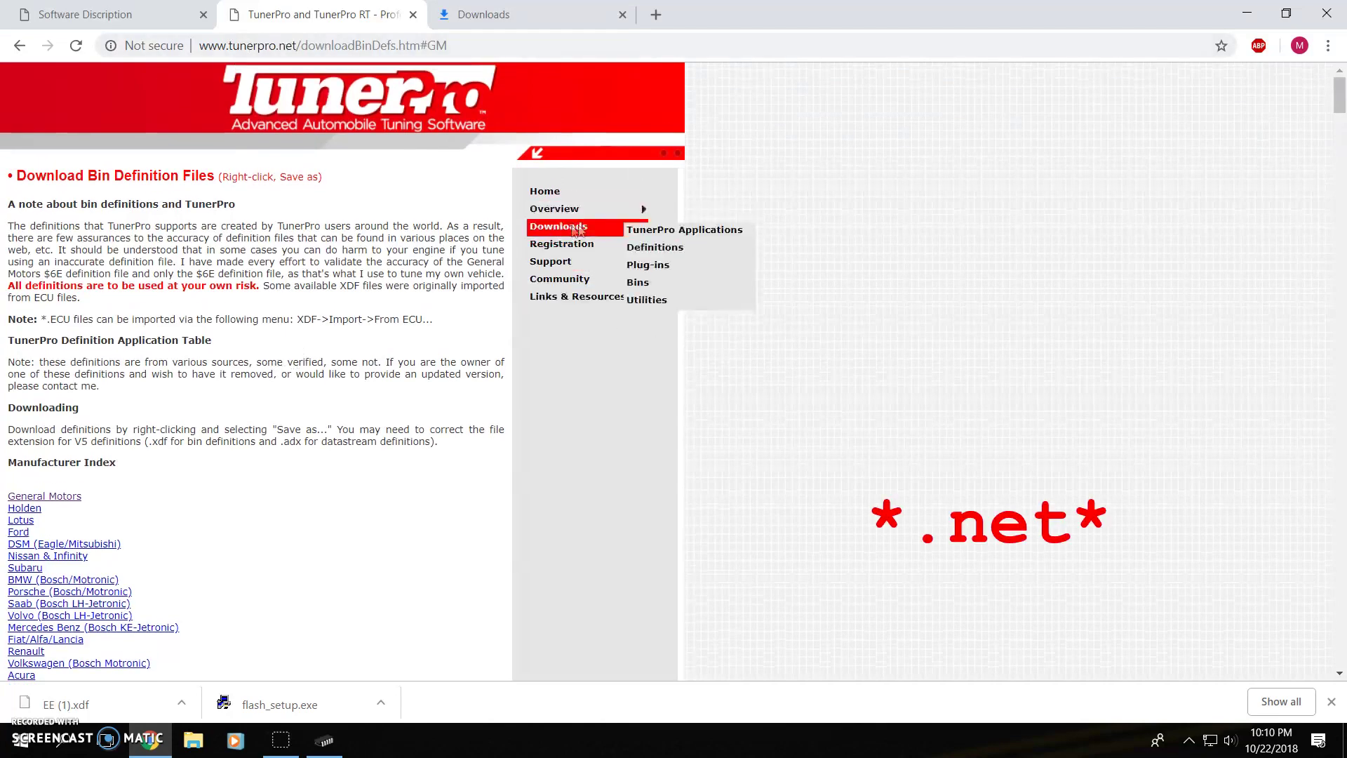
click(655, 249)
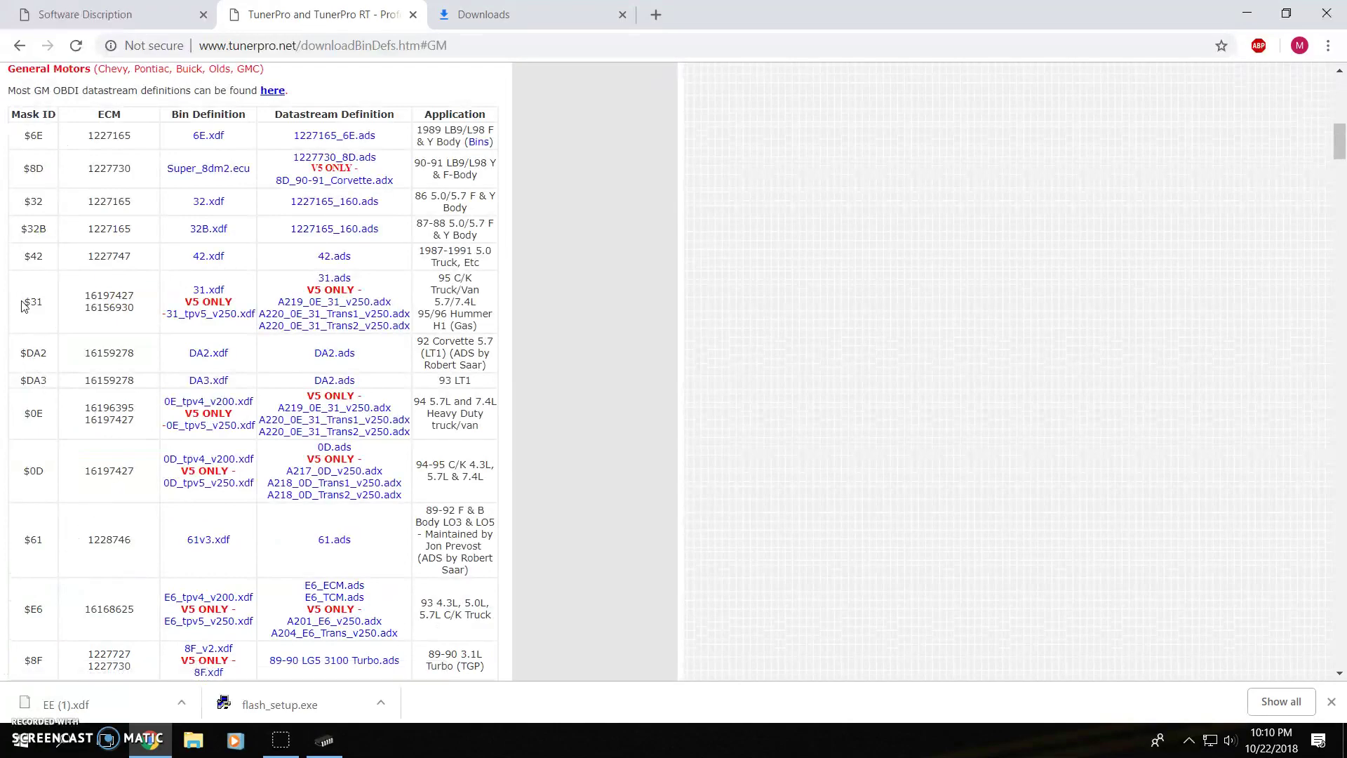
drag(24, 302, 29, 303)
scroll(37, 438, down, 4)
scroll(81, 512, down, 6)
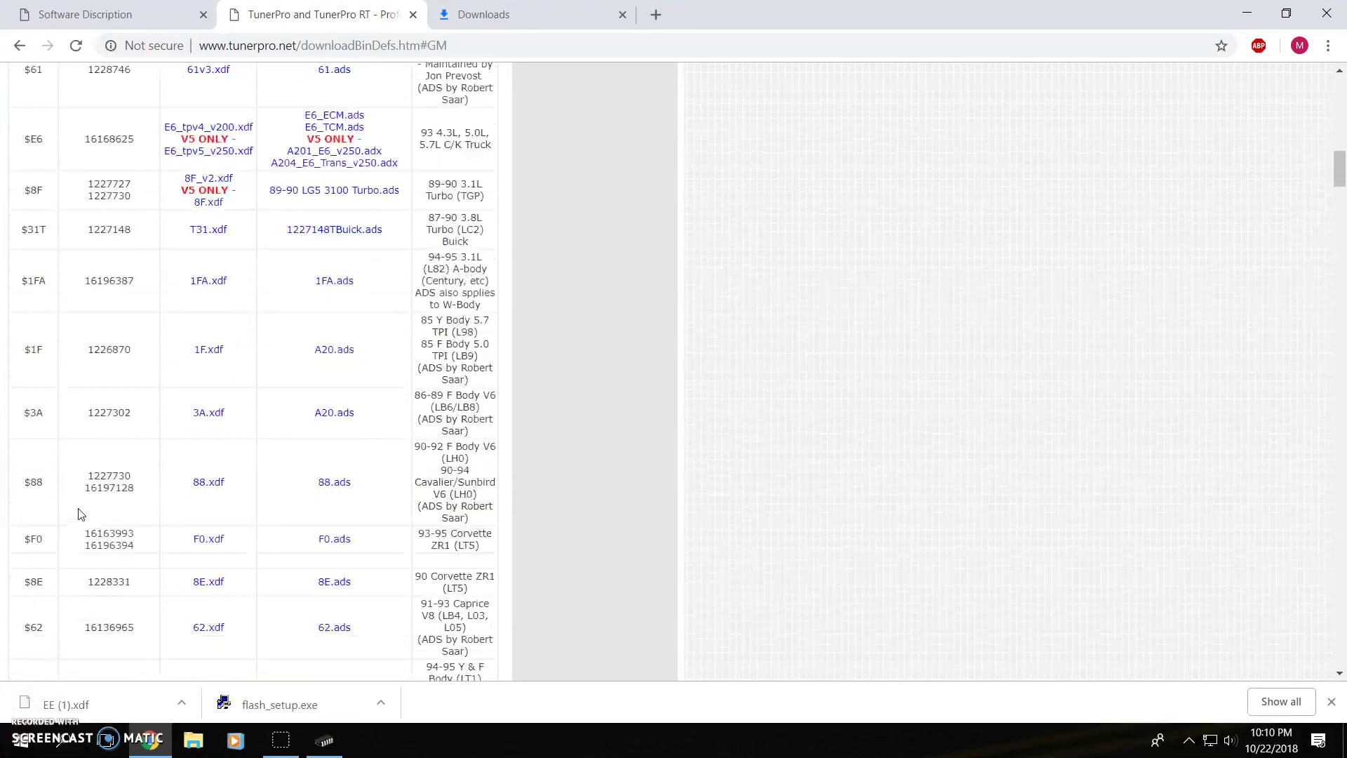
scroll(80, 514, down, 1)
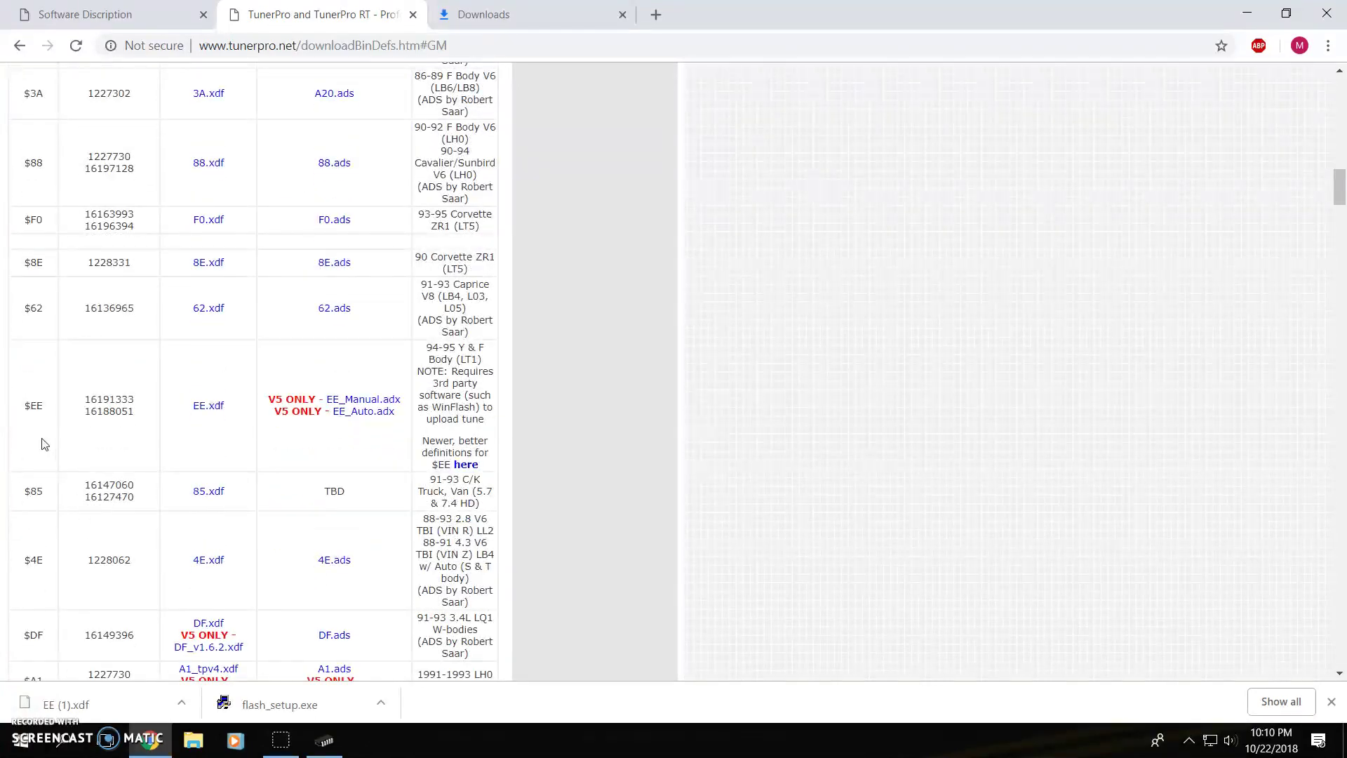
drag(26, 405, 96, 414)
click(122, 425)
click(130, 442)
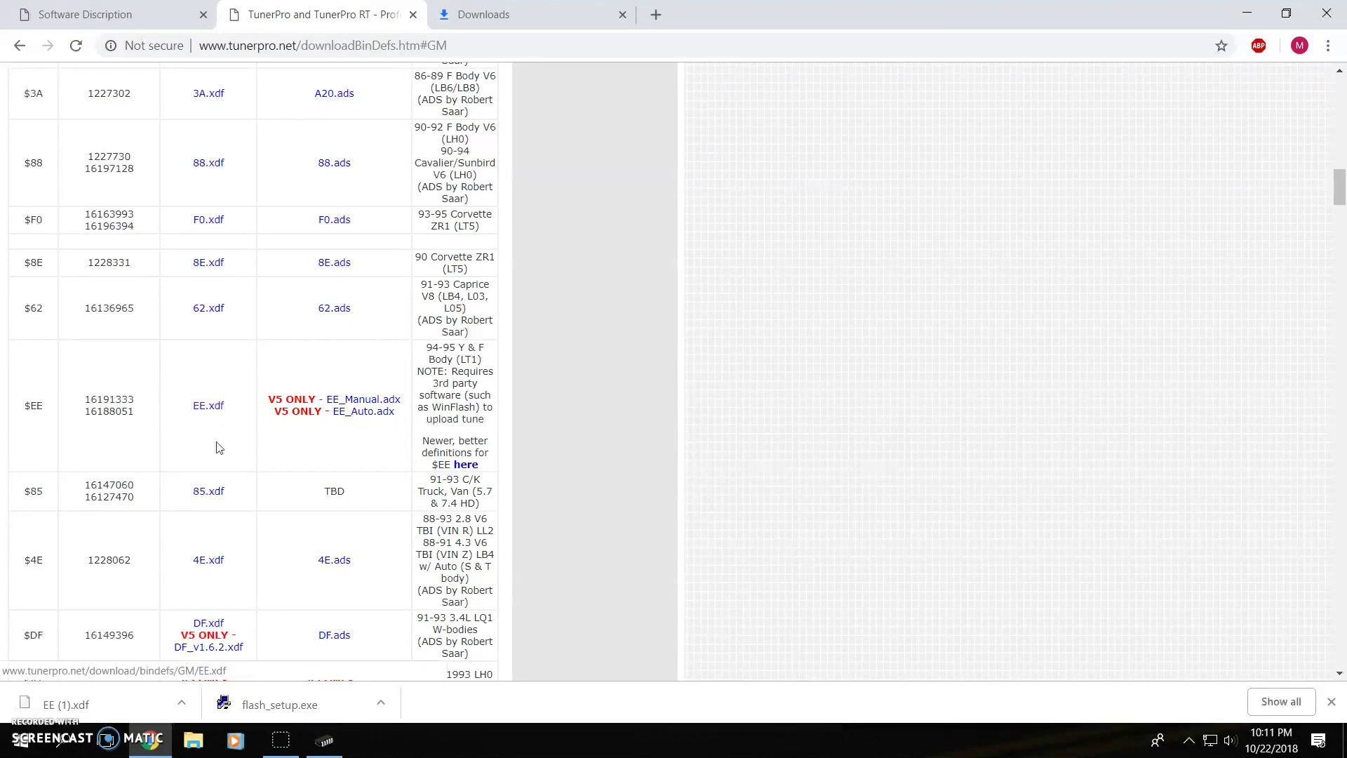
Download the EE.xdf definition as EE (2).xdf and minimize Chrome
click(210, 412)
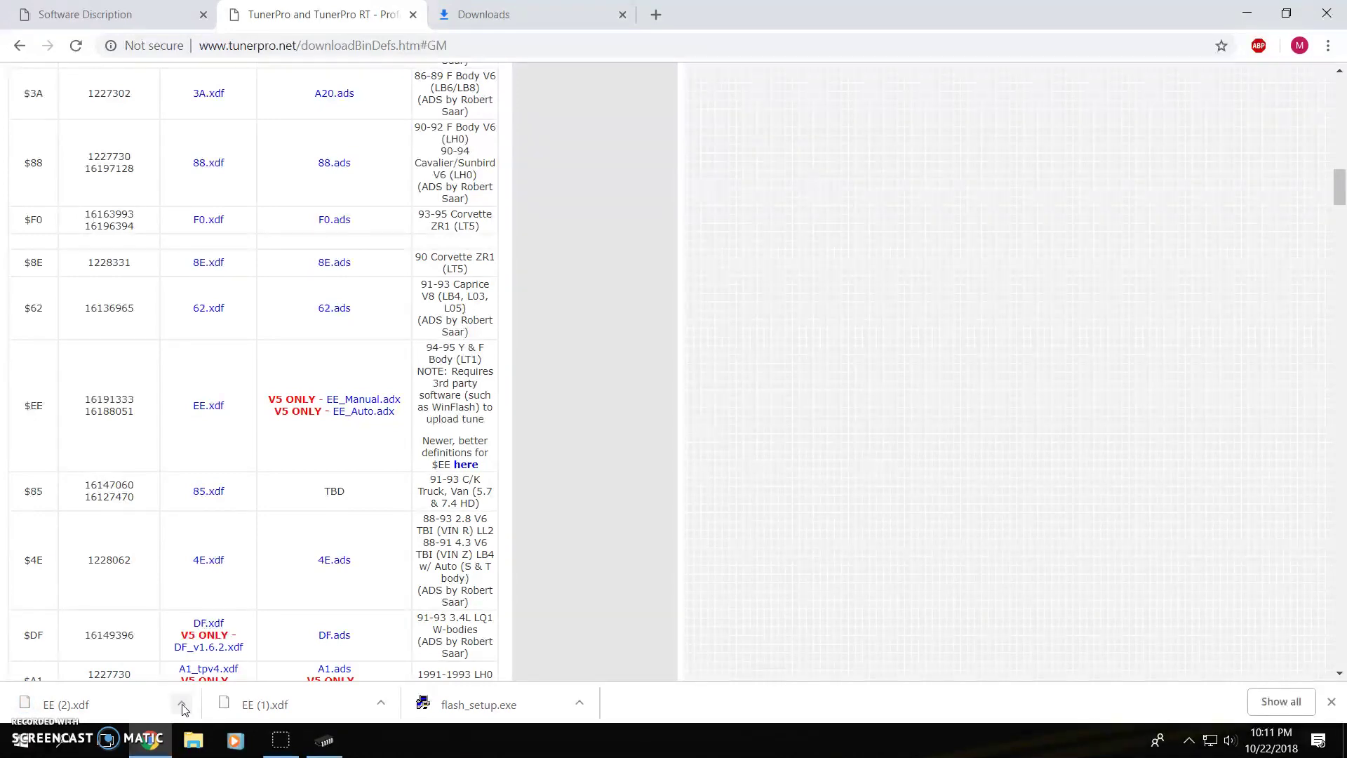
click(182, 703)
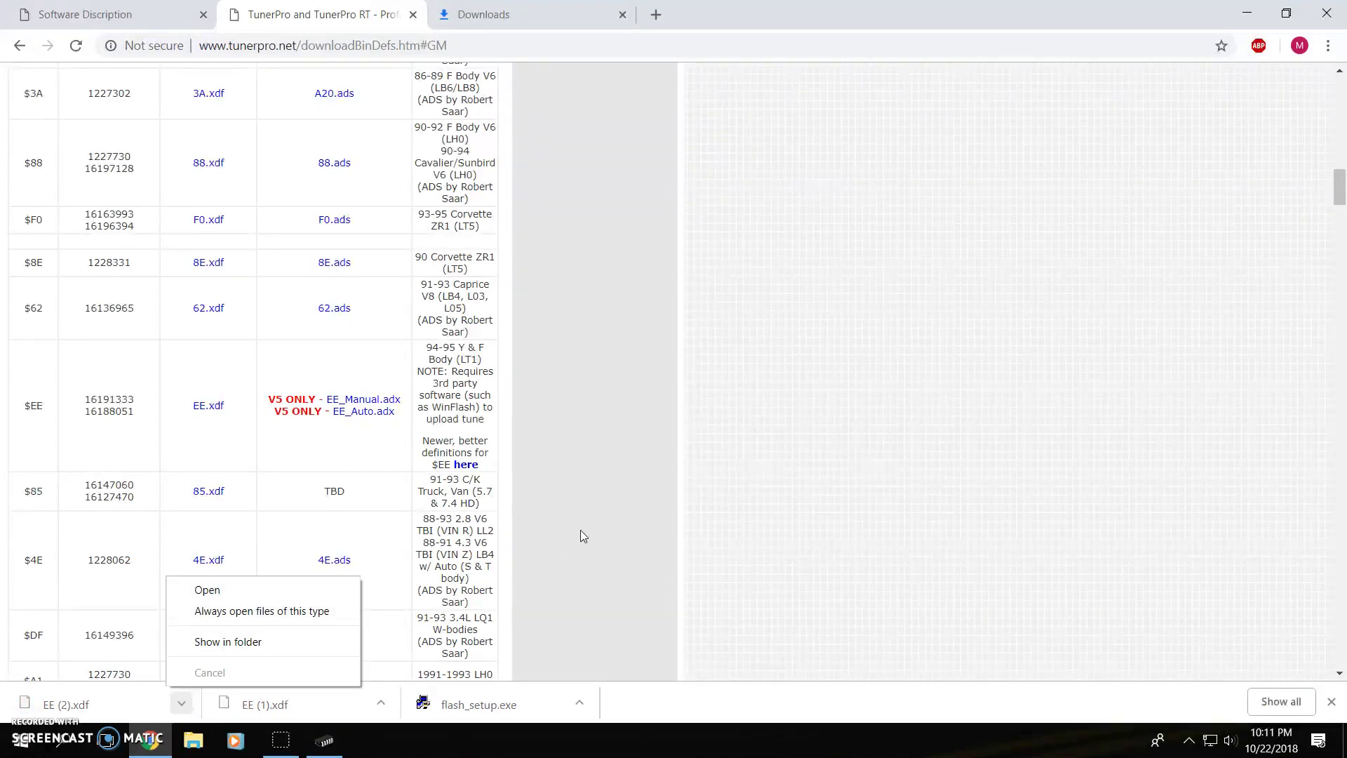
click(643, 530)
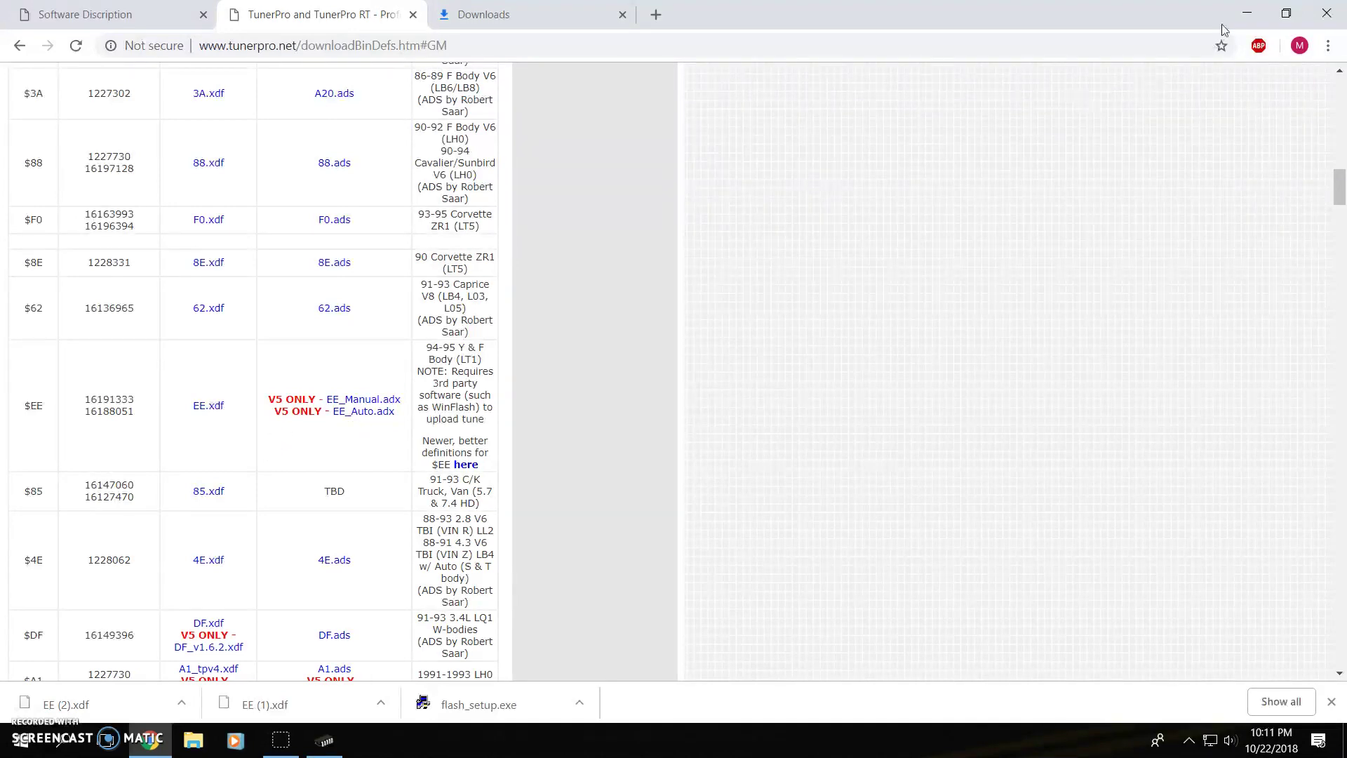
click(1247, 14)
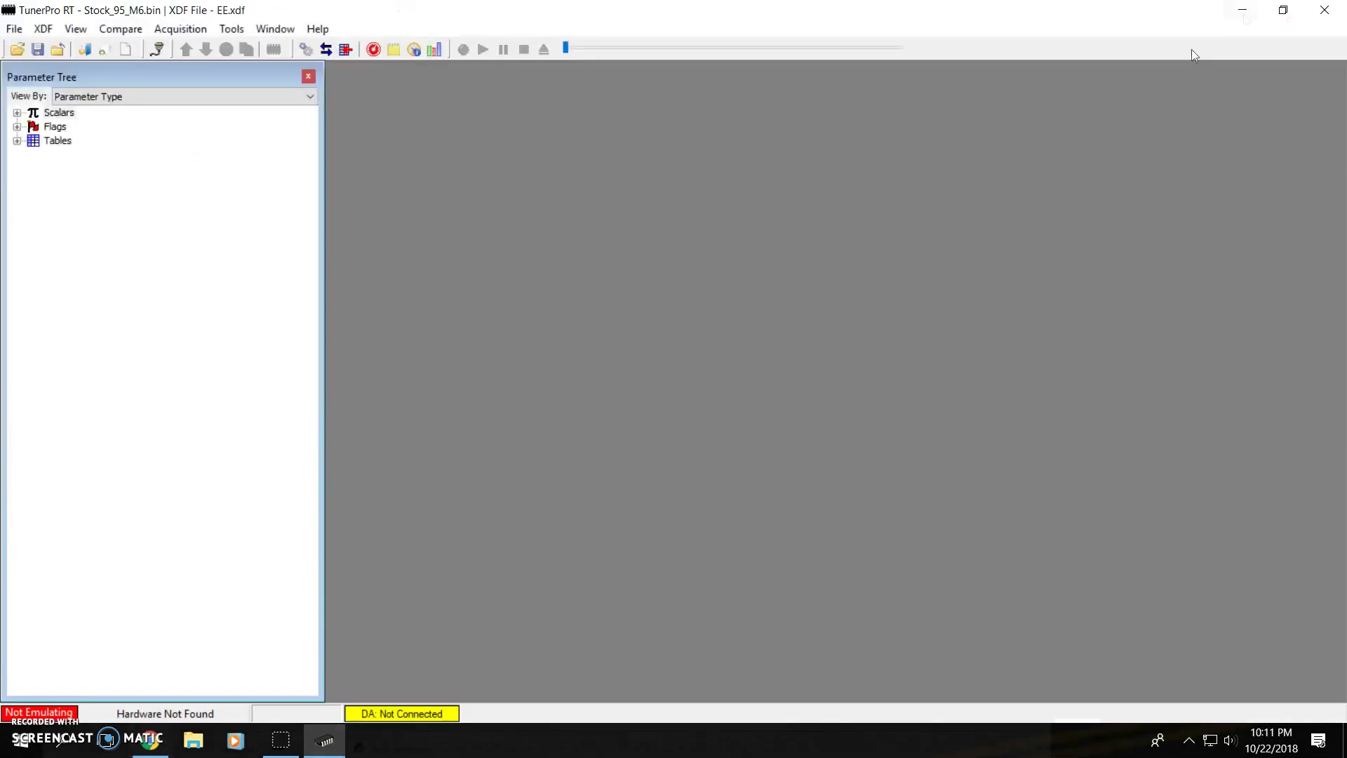
Load the EE.xdf definition through XDF > Select XDF
click(43, 29)
click(61, 47)
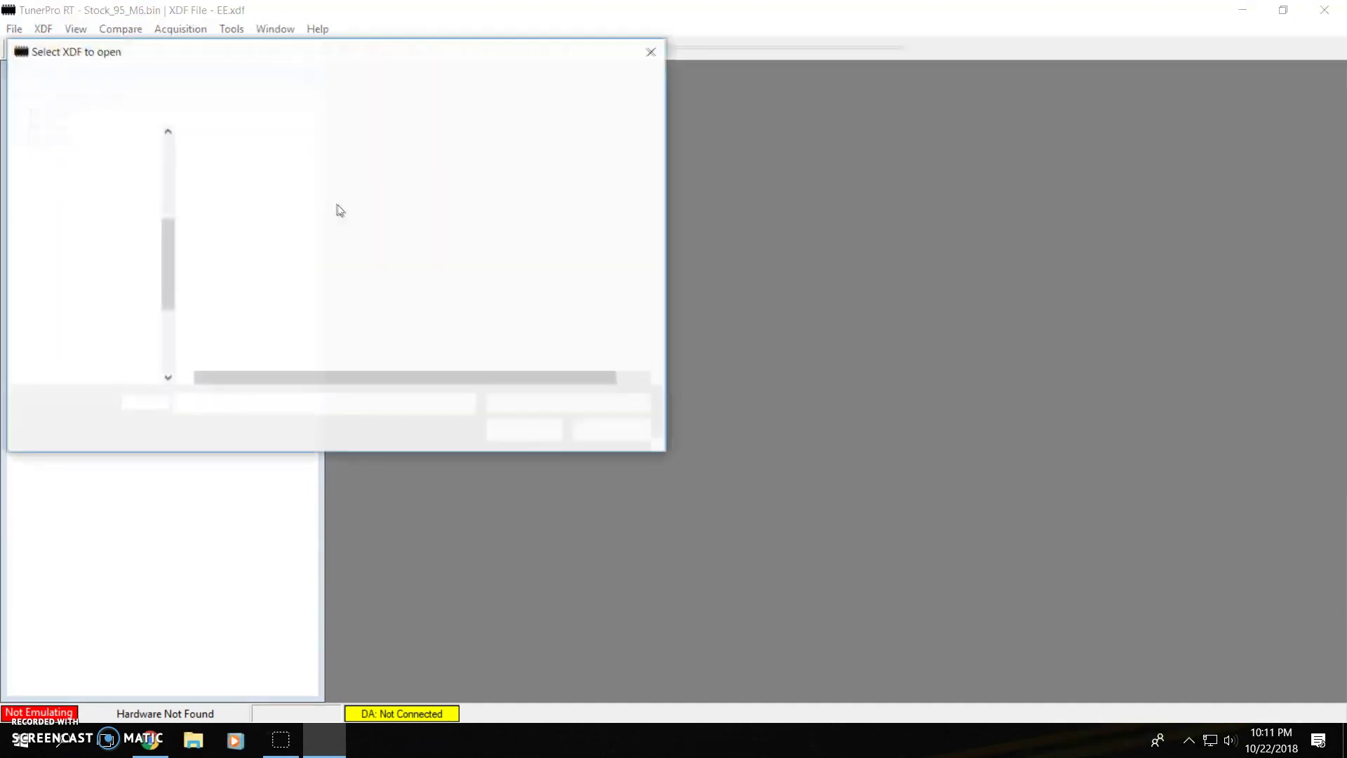
click(234, 180)
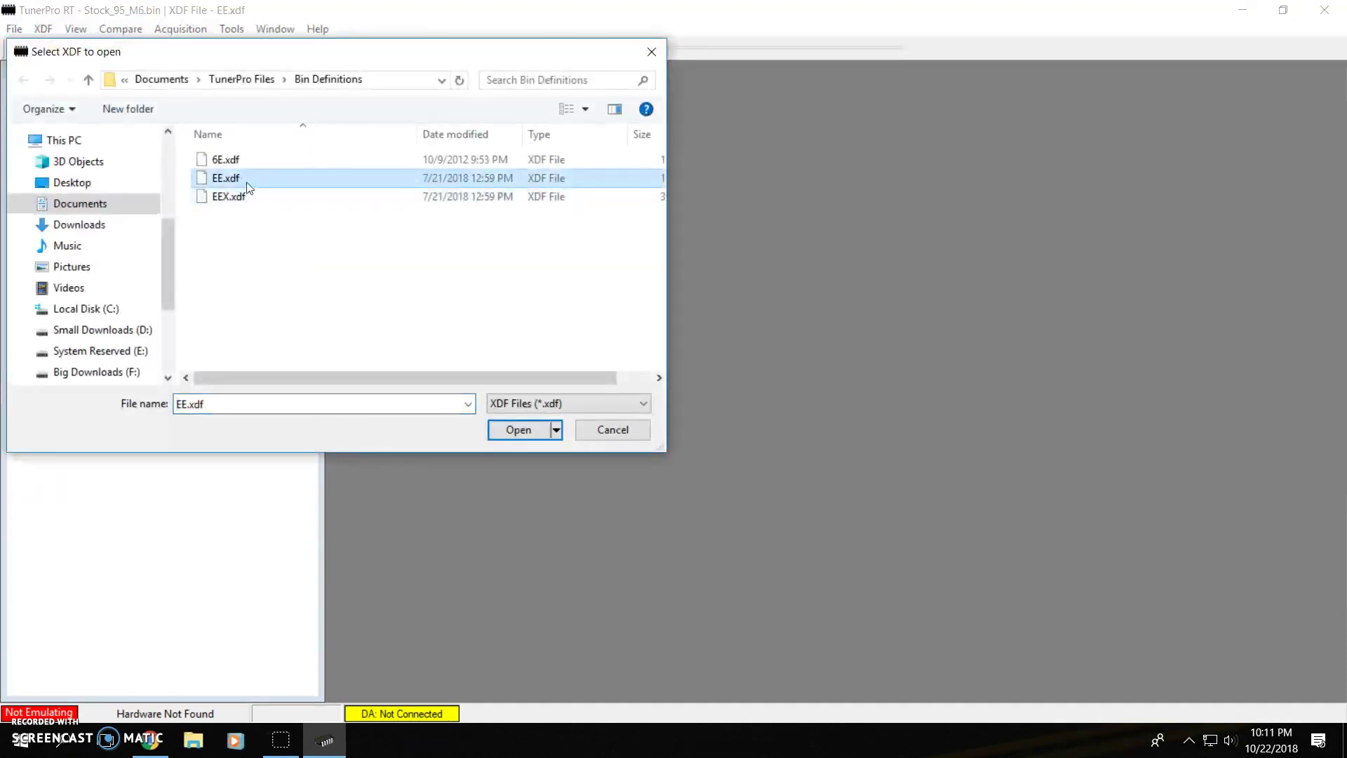
double_click(247, 184)
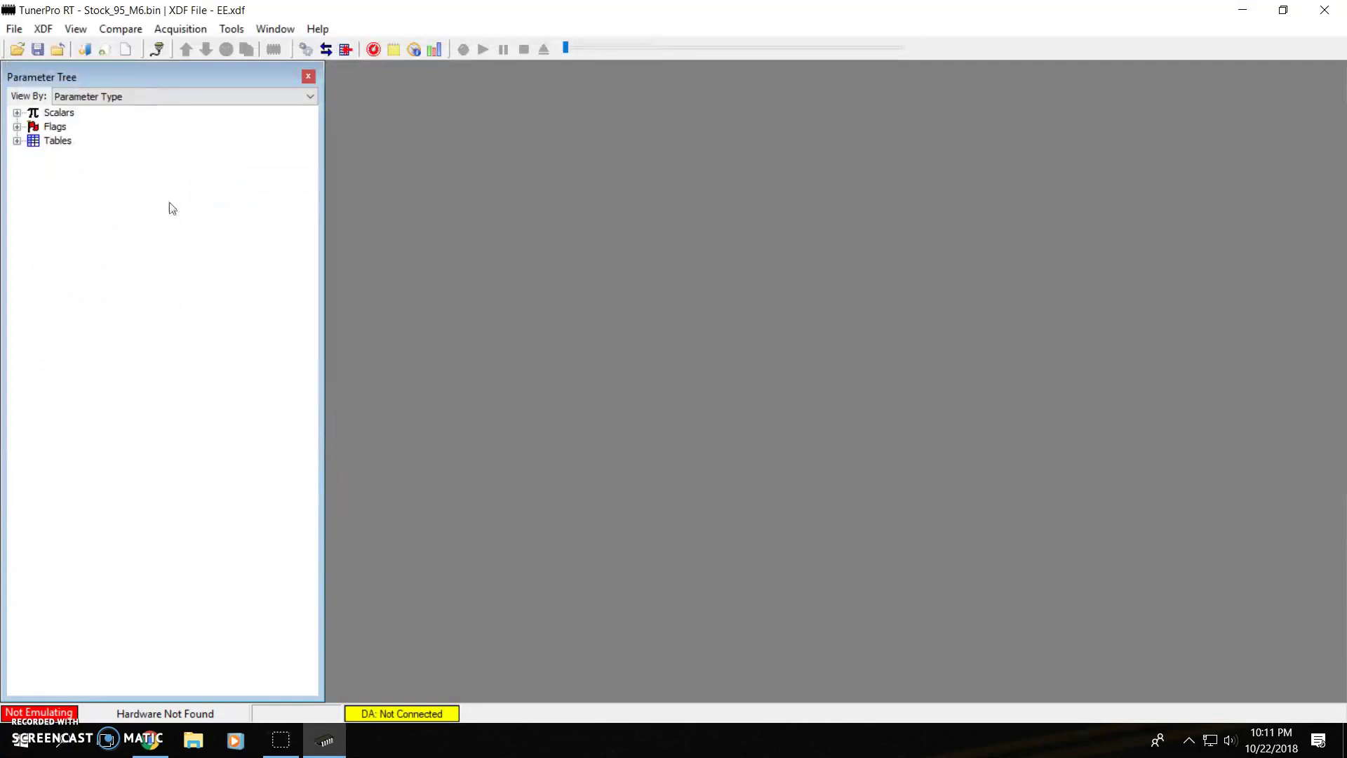
Open Stock_95_M6.bin and expand the Flags group in the Parameter Tree
click(17, 49)
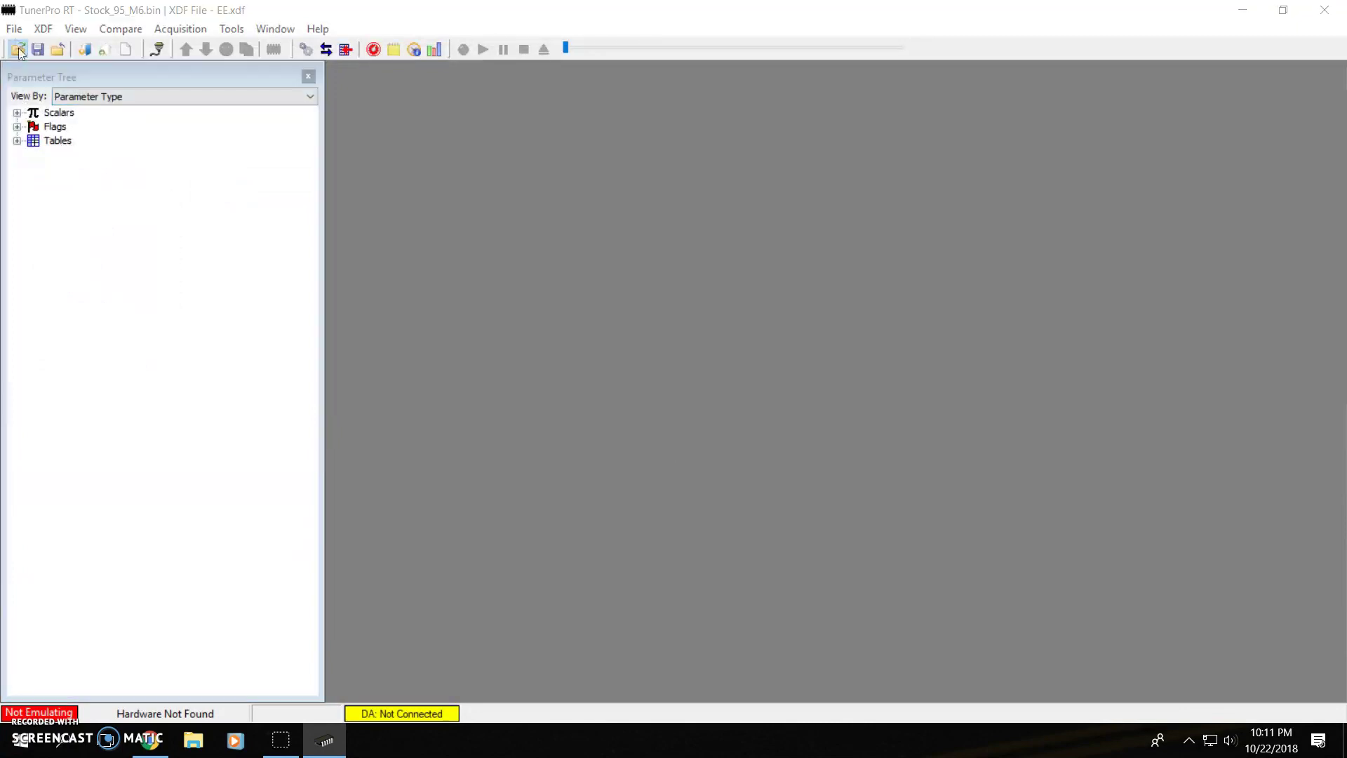
scroll(316, 249, down, 1)
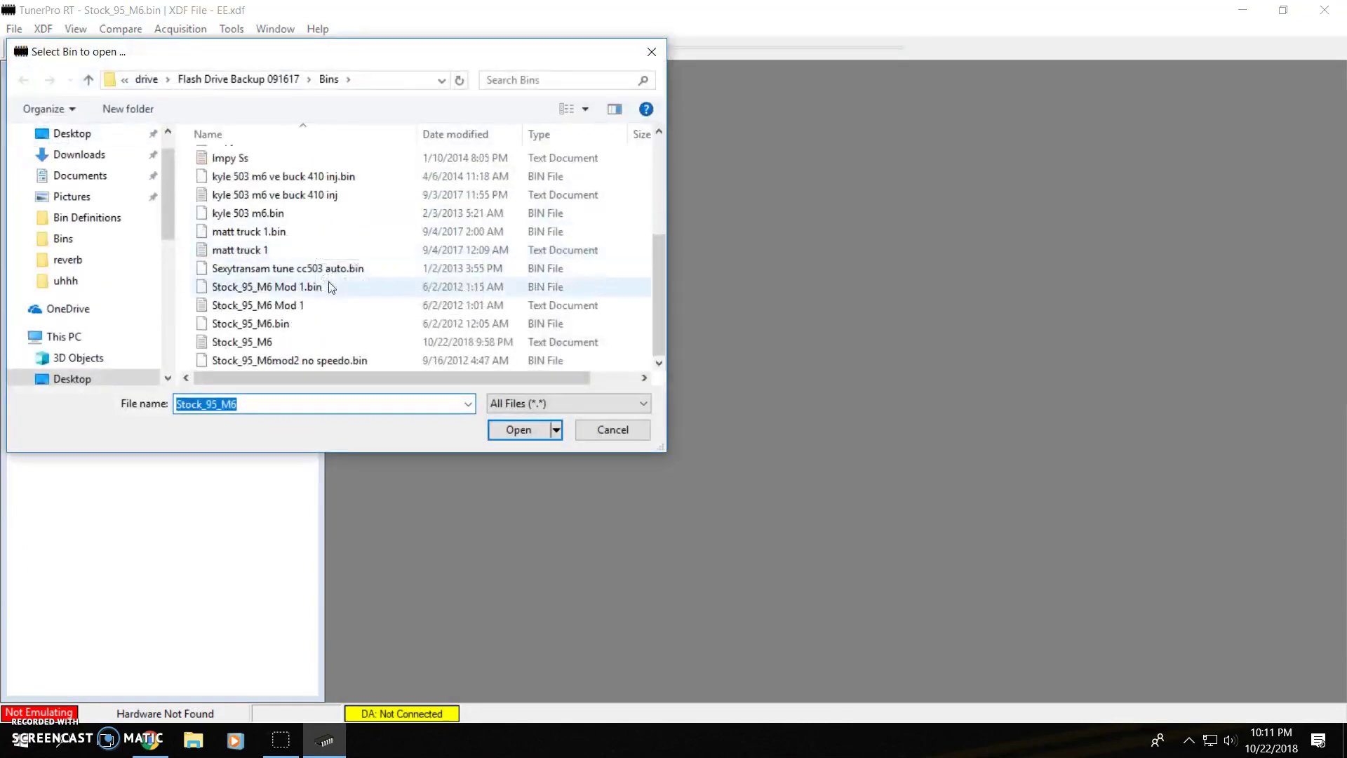
double_click(295, 324)
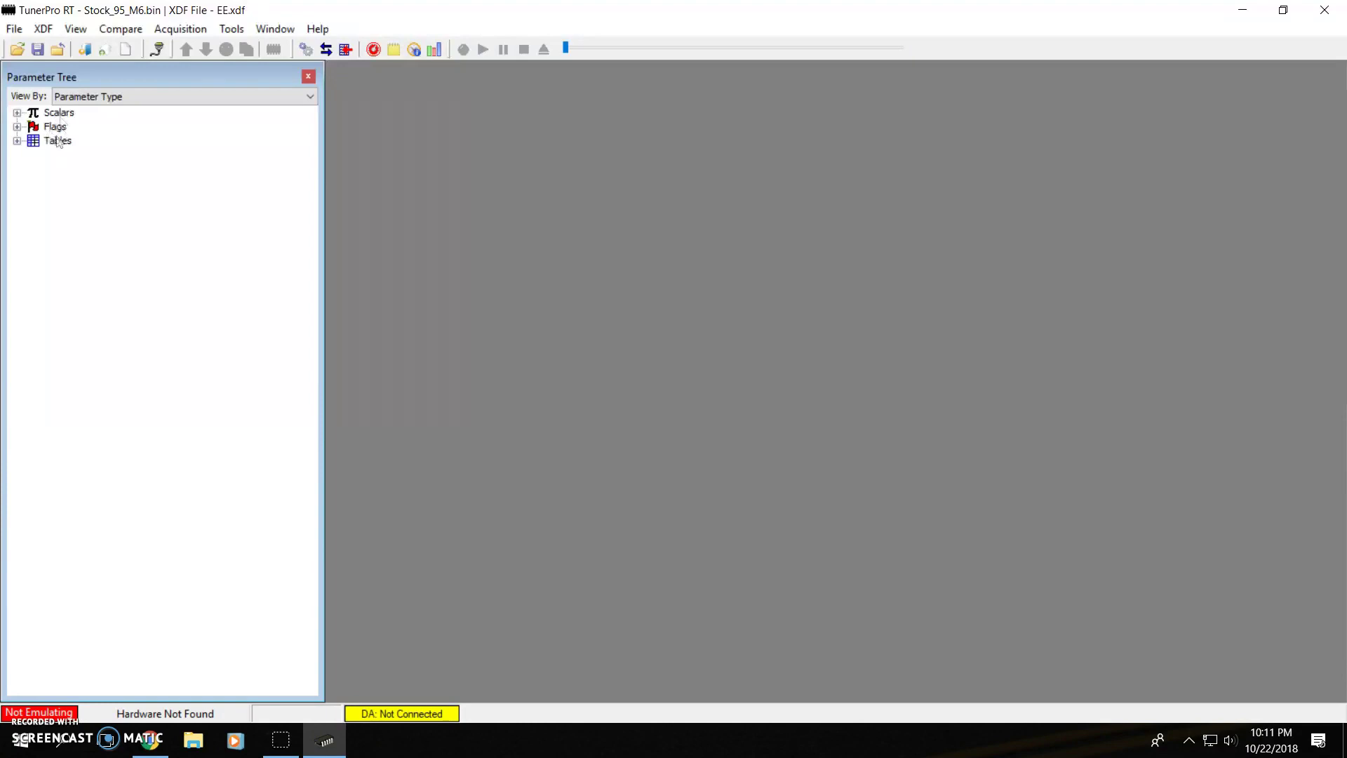
click(18, 127)
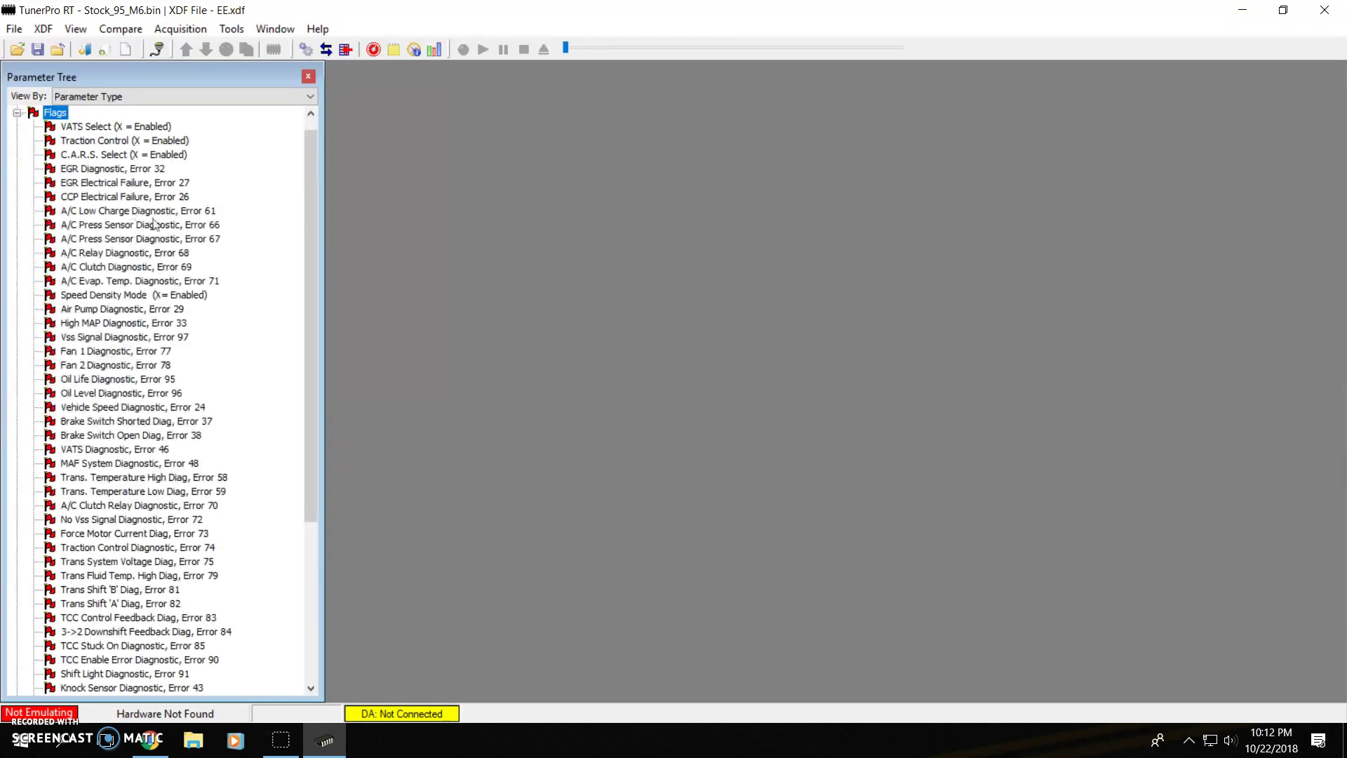
Scroll the Flags list down to TCC Enable/Disable, Left O2 Sensor Failure and MAT Sensor Low Failure
scroll(189, 336, down, 2)
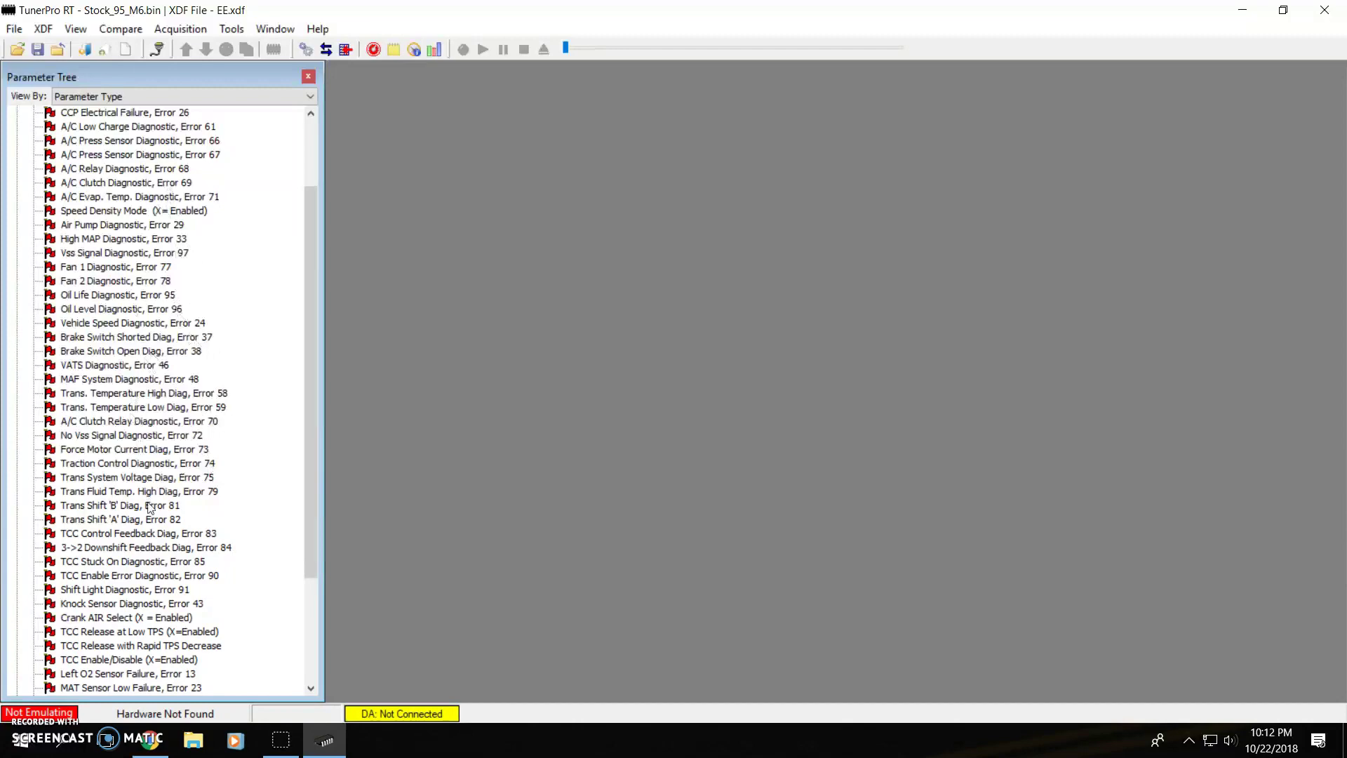
scroll(185, 491, up, 3)
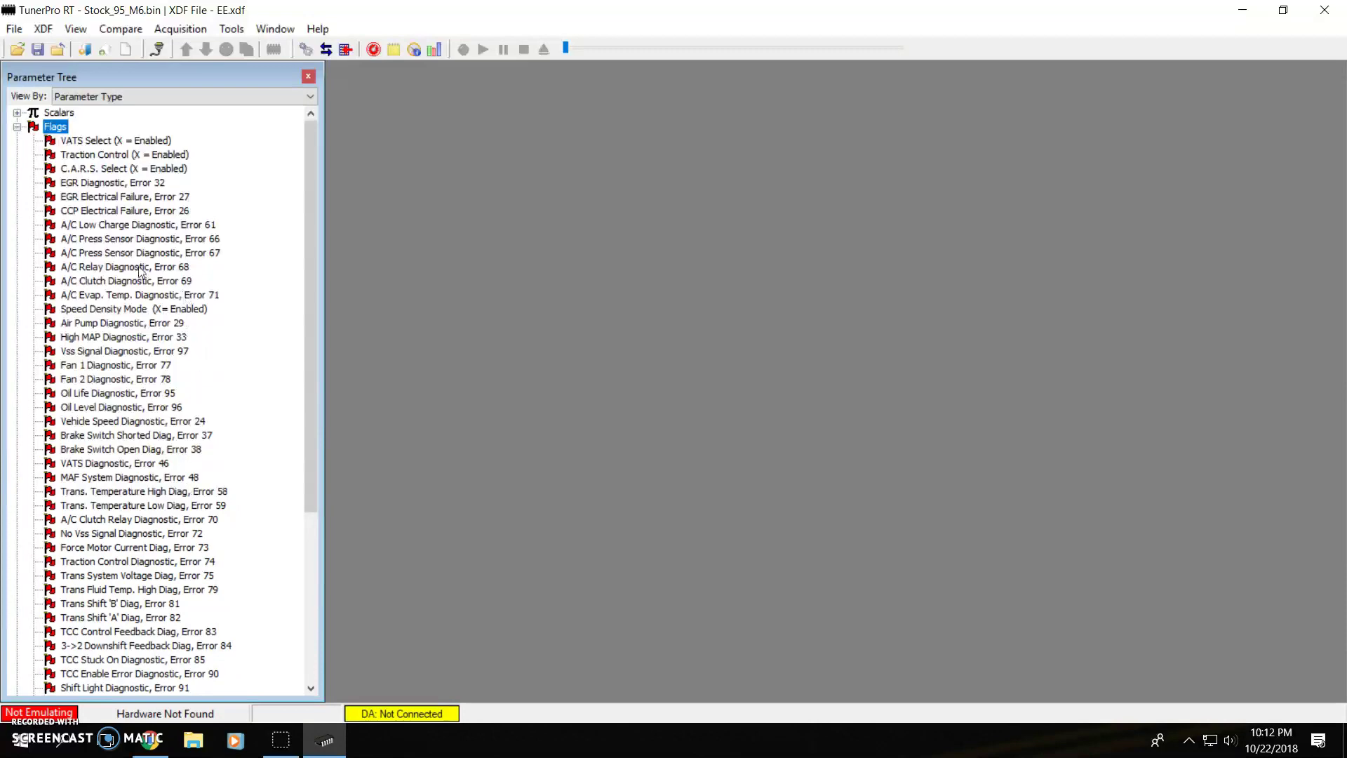
scroll(188, 406, down, 1)
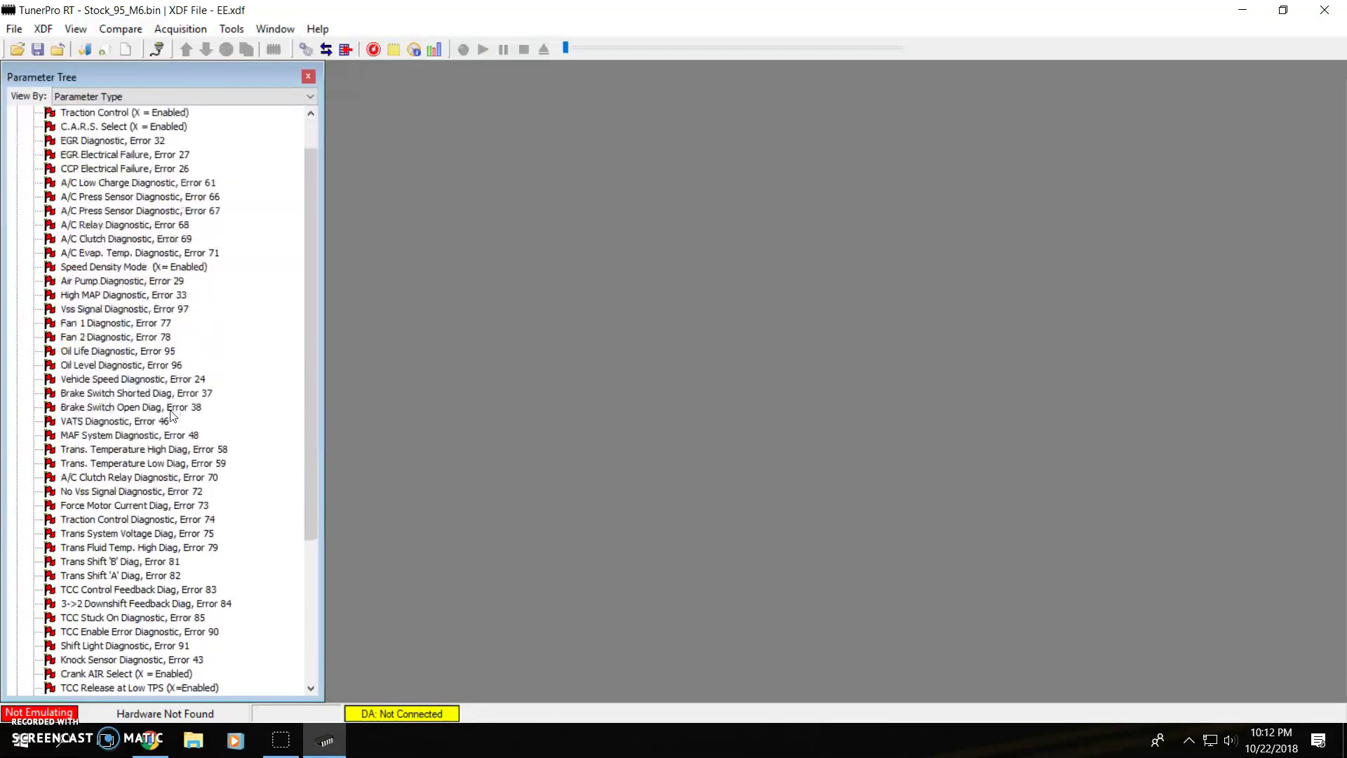
Uncheck Set for Air Pump Diagnostic, Error 29 and save the flag
double_click(123, 282)
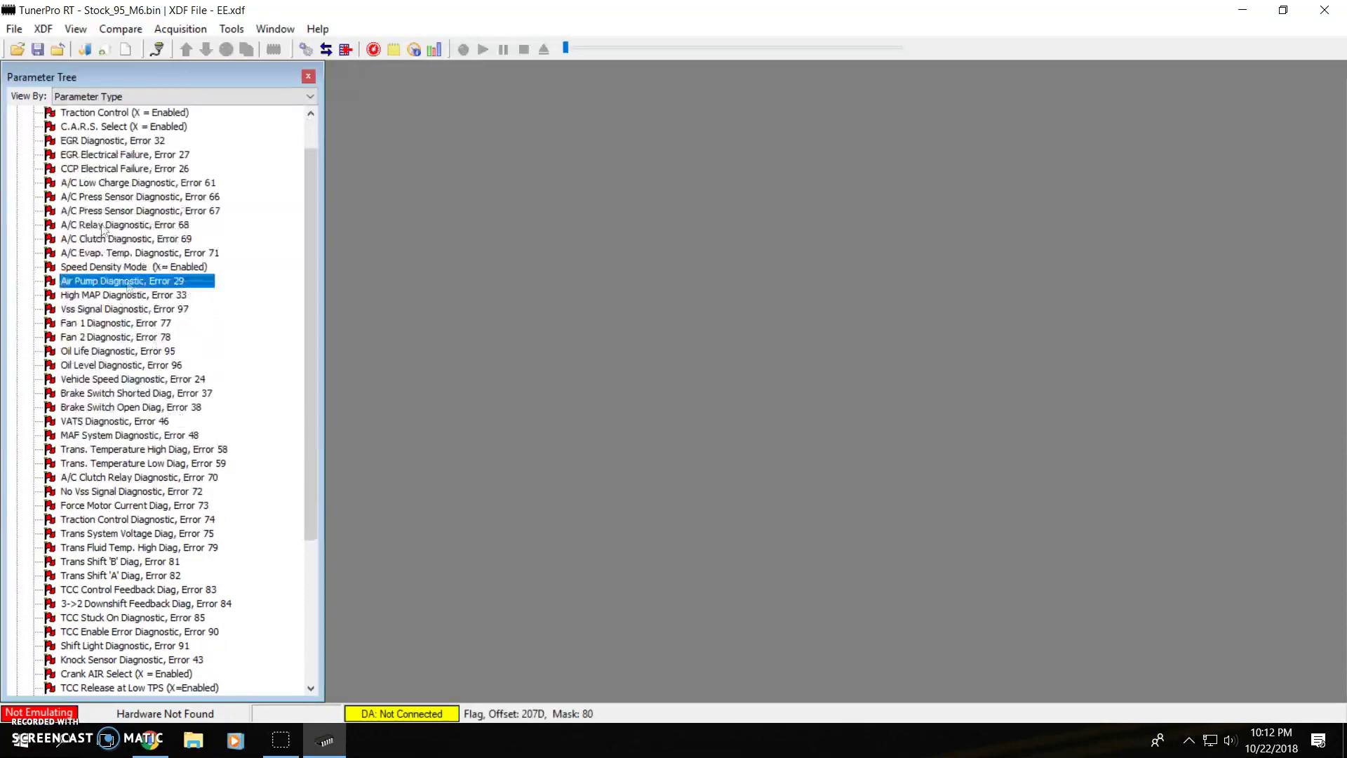
click(367, 126)
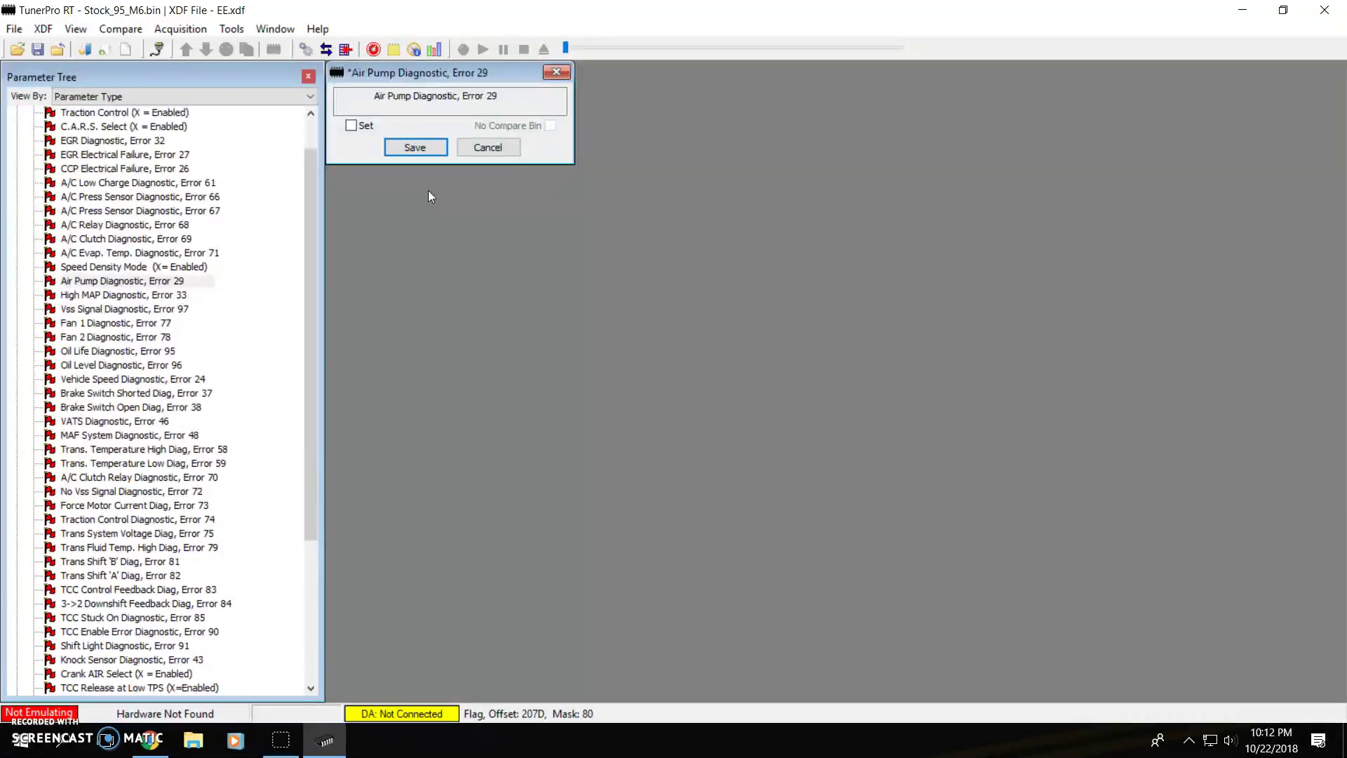
click(117, 282)
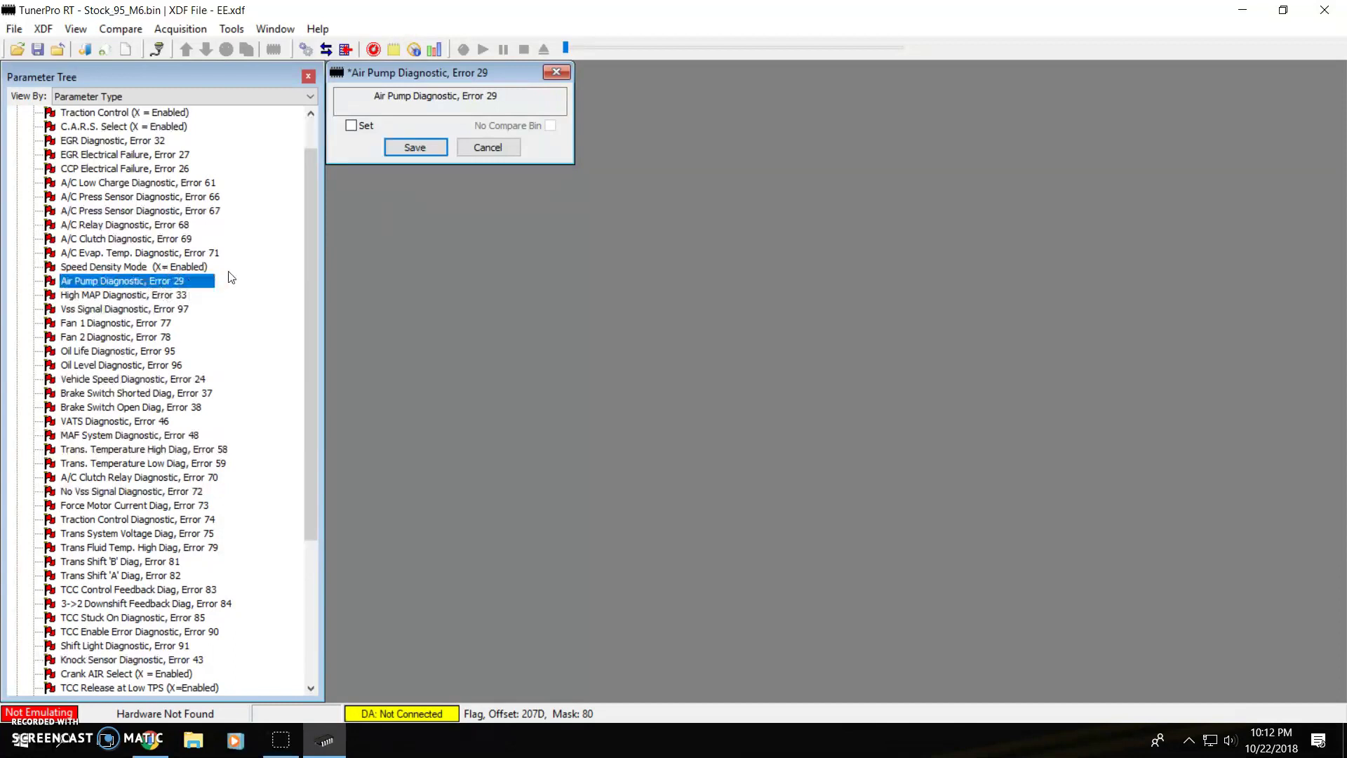
click(351, 126)
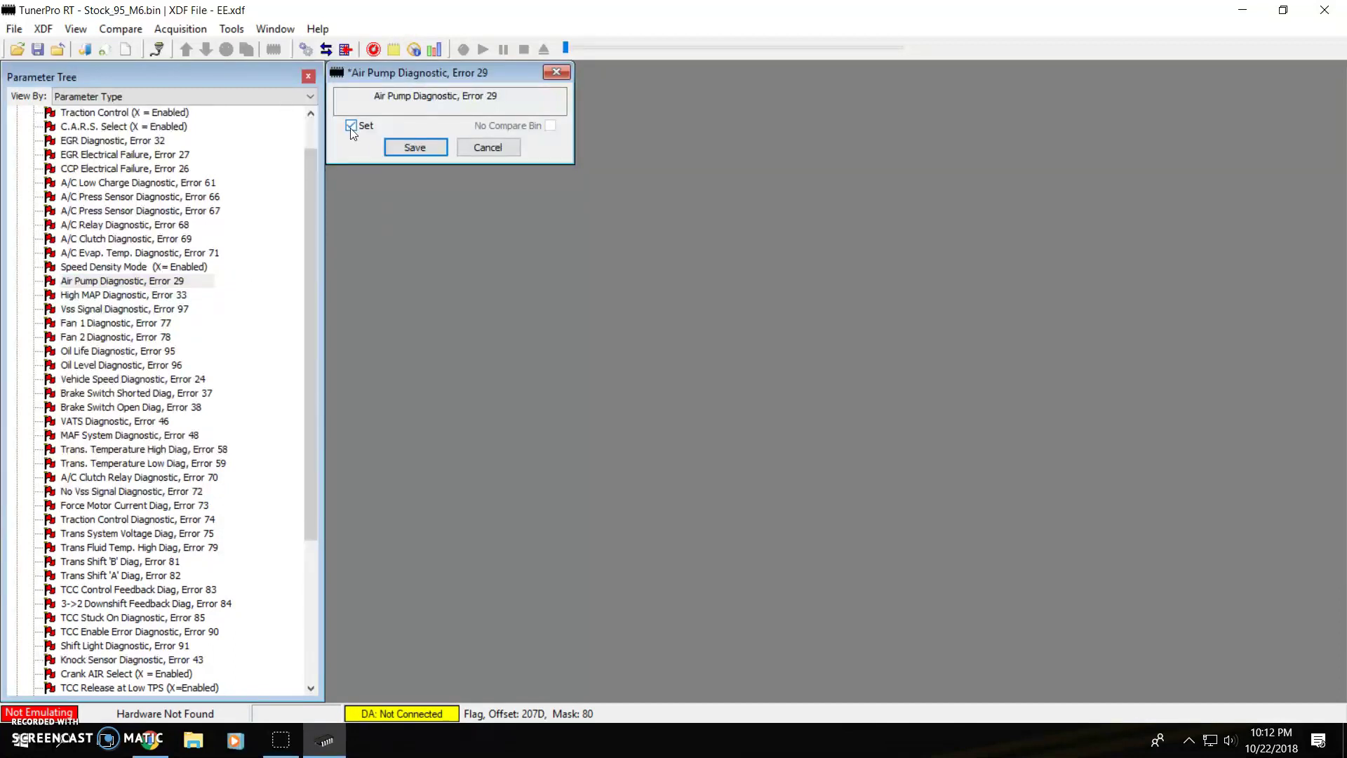
click(351, 127)
click(411, 148)
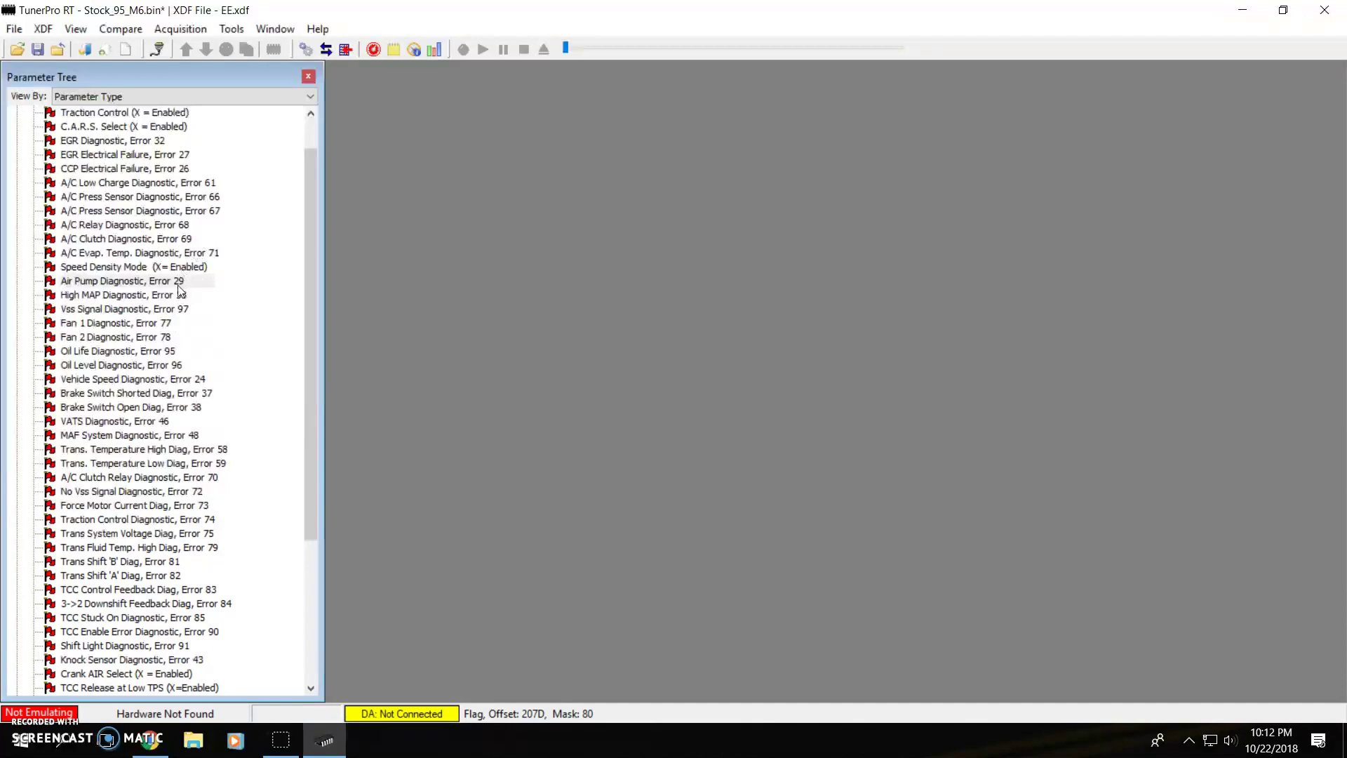
Find Crank AIR Select (X = Enabled) in the Flags list and open its editor
scroll(191, 474, down, 5)
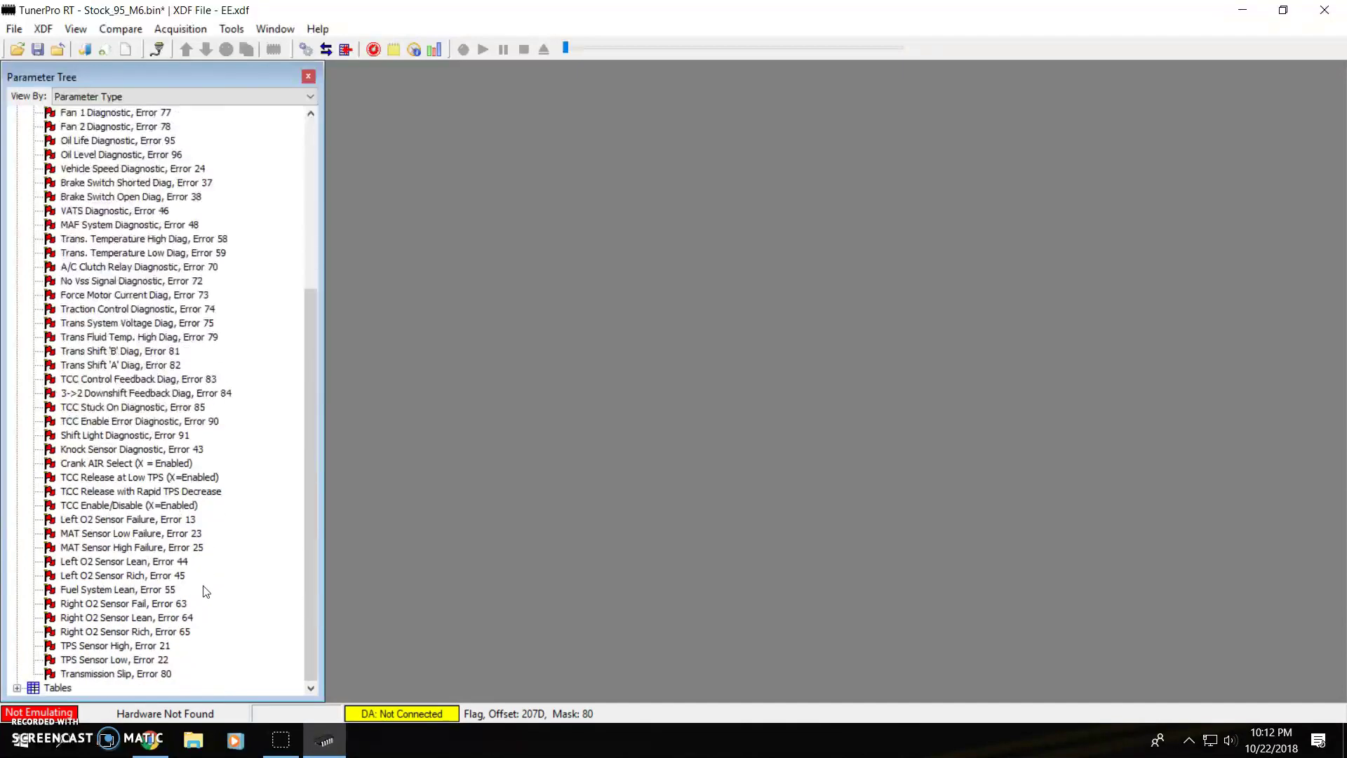
scroll(206, 591, up, 3)
scroll(129, 481, up, 3)
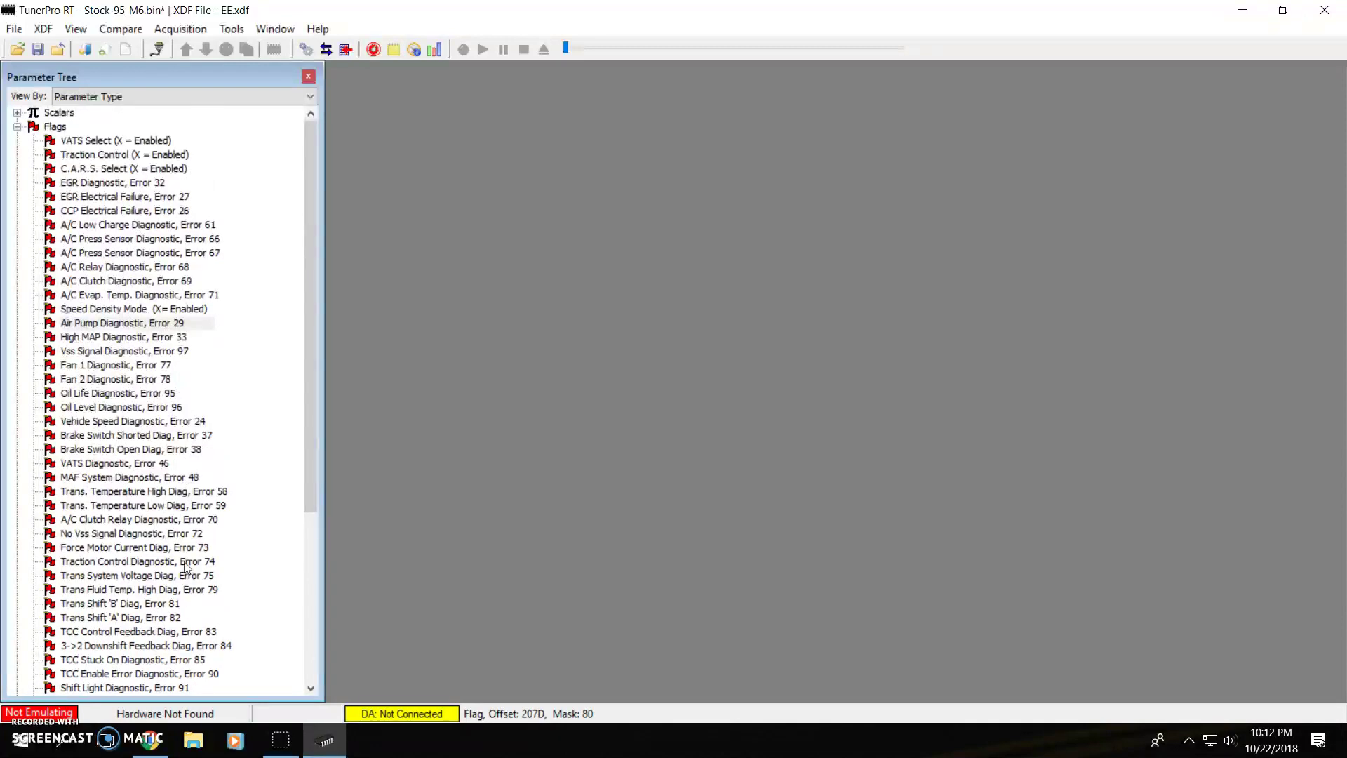
scroll(186, 567, down, 3)
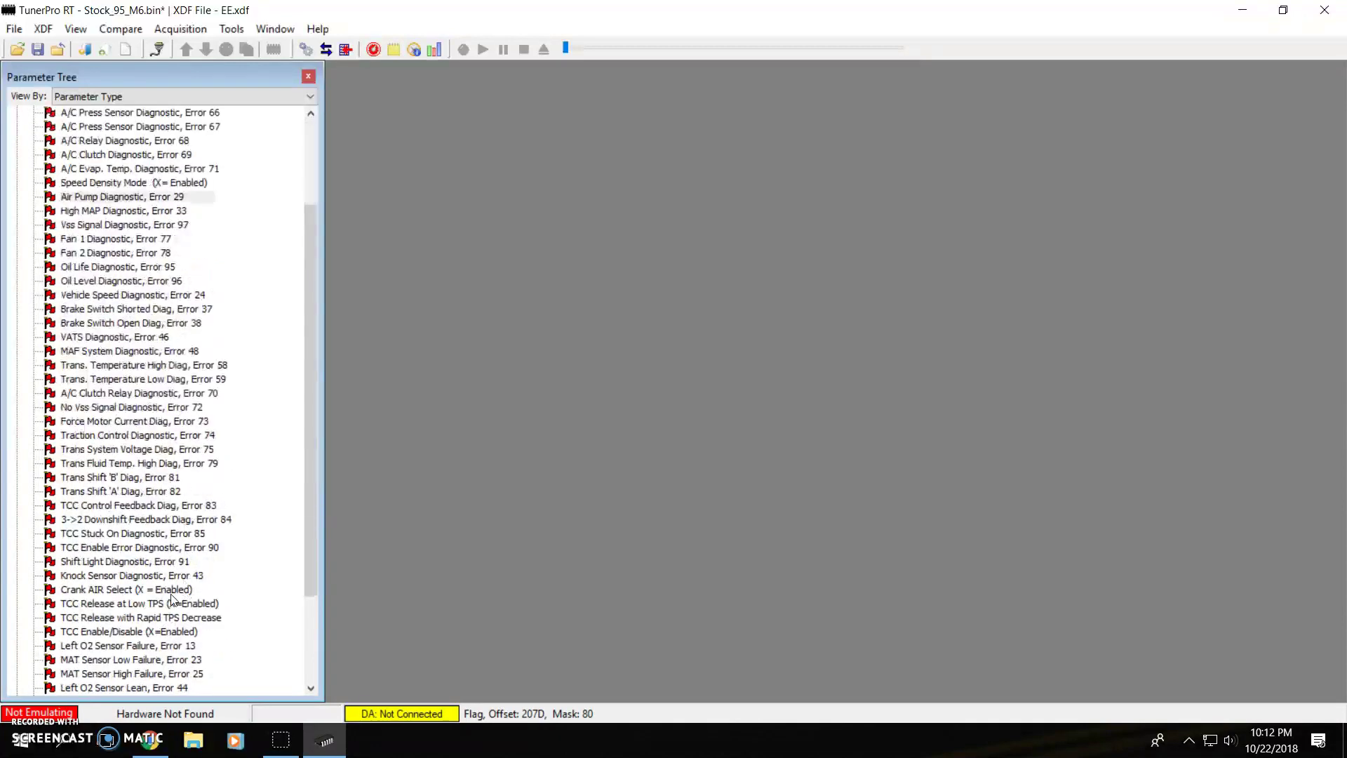
double_click(98, 591)
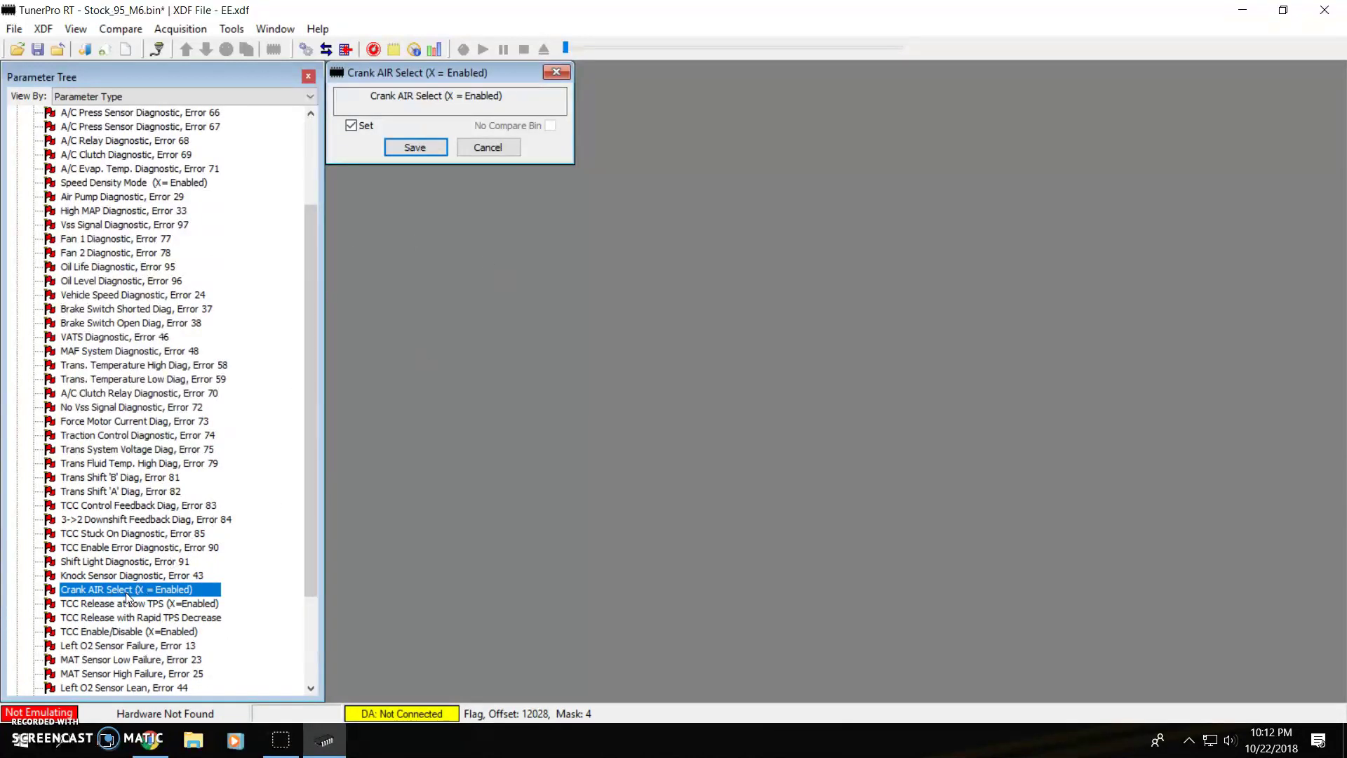
Save Crank AIR Select unset, then open and cancel VATS Select, Traction Control and Speed Density Mode
click(415, 148)
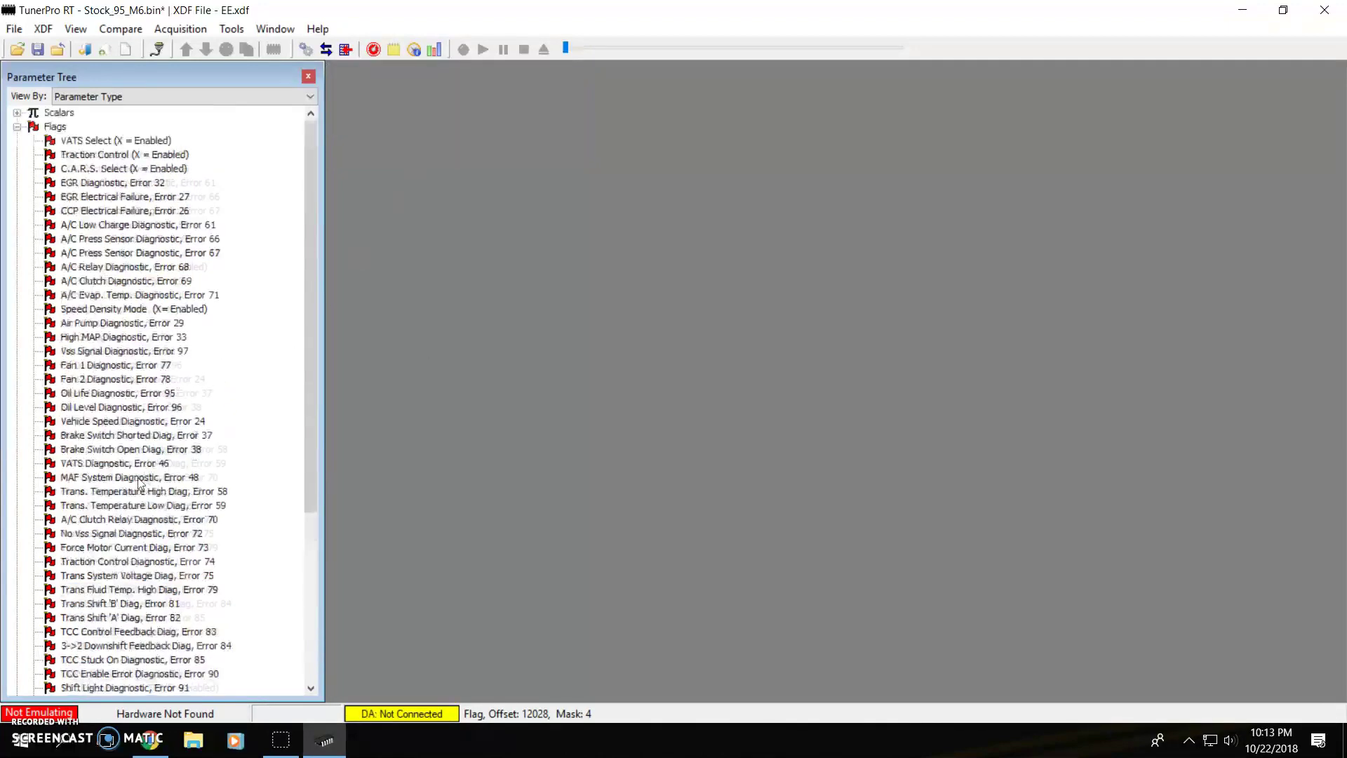
double_click(111, 142)
double_click(125, 155)
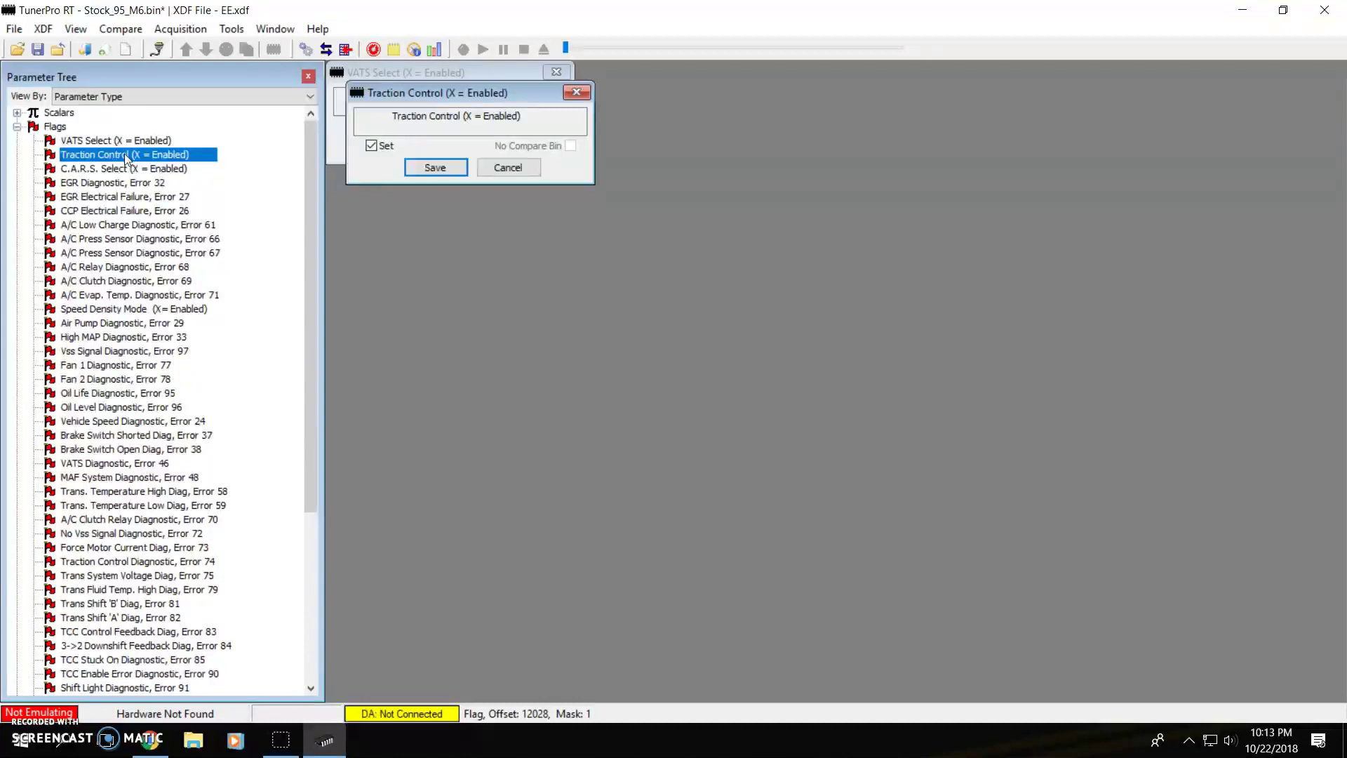
double_click(180, 309)
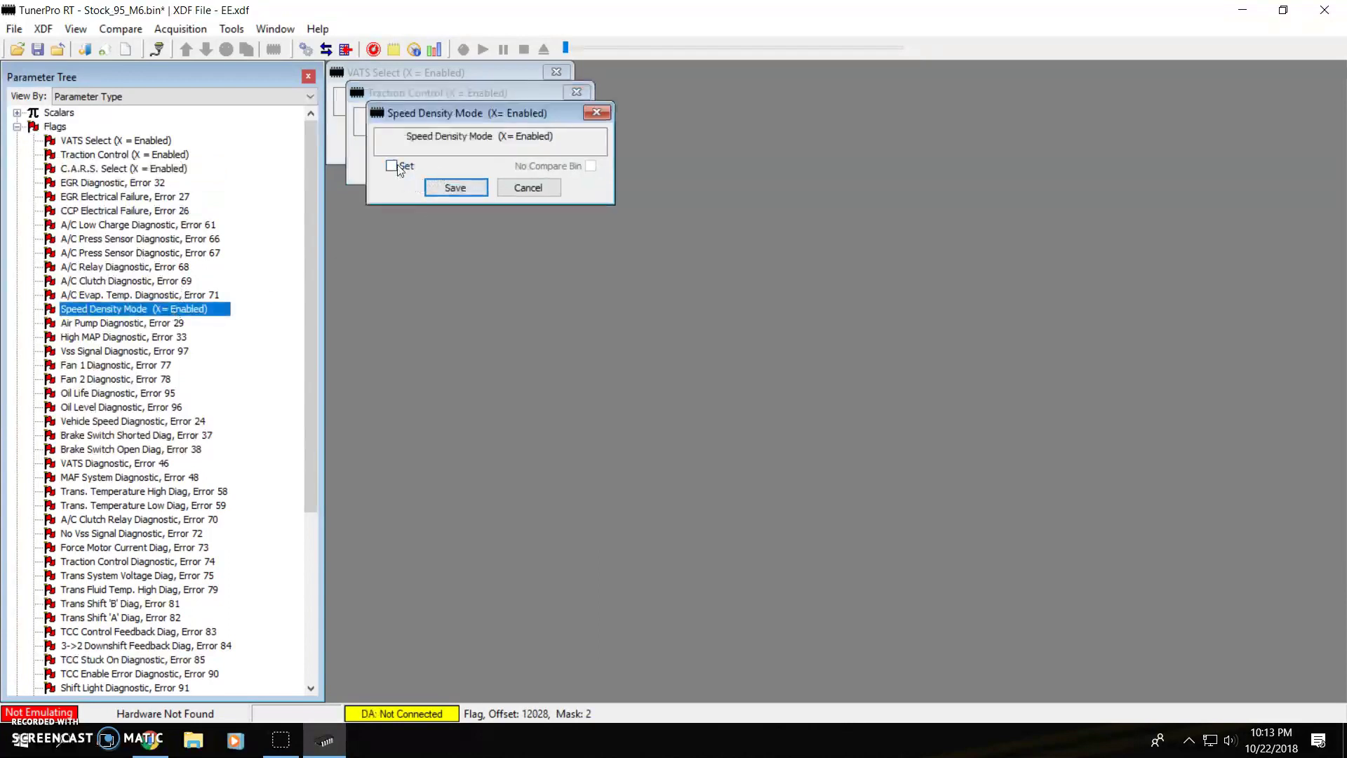
click(527, 188)
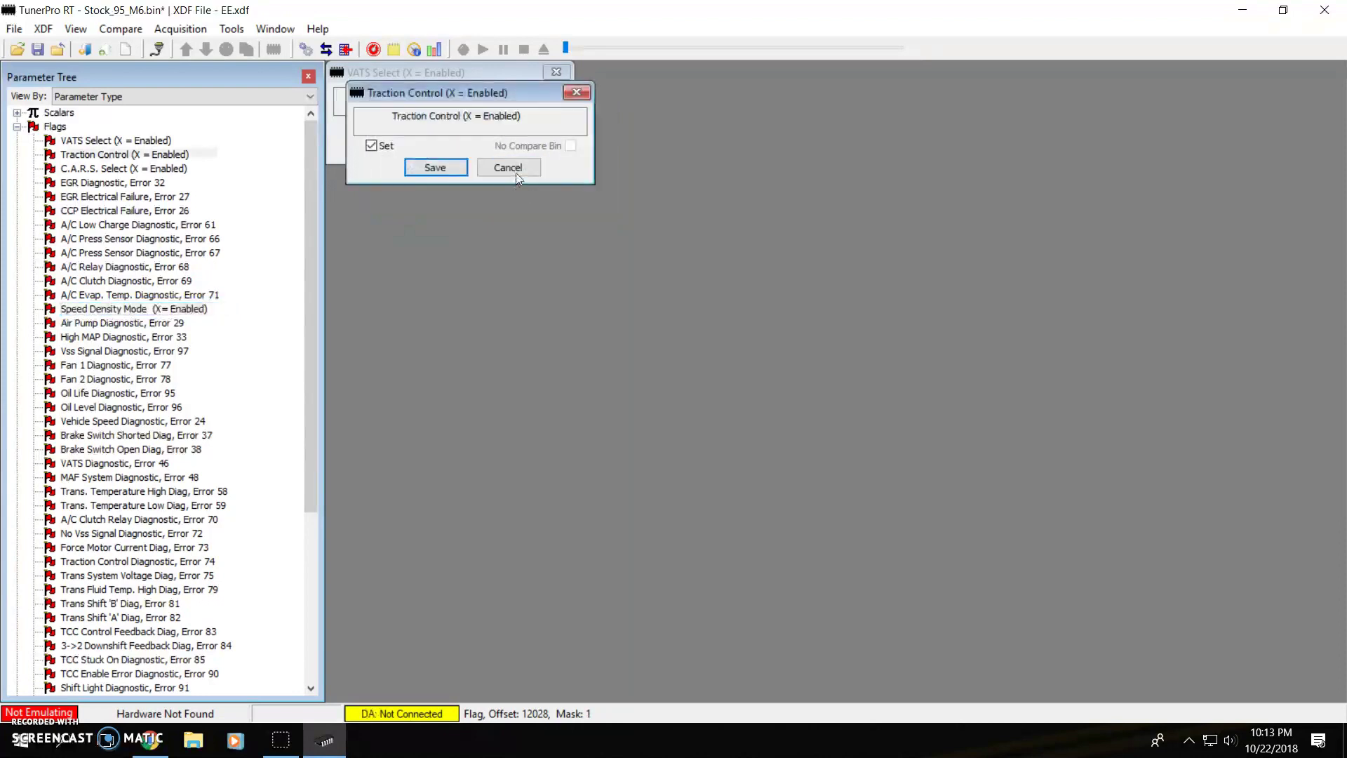
click(516, 174)
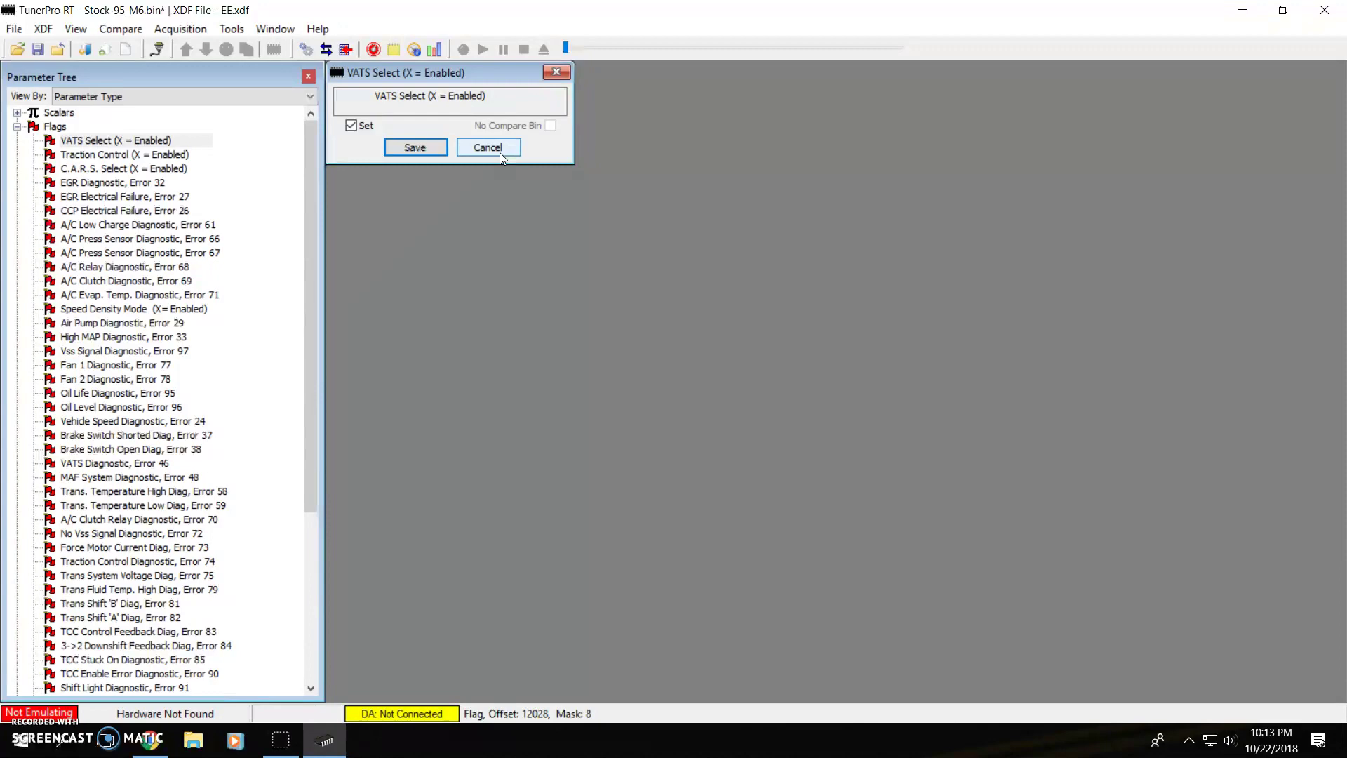
click(500, 153)
scroll(136, 539, down, 3)
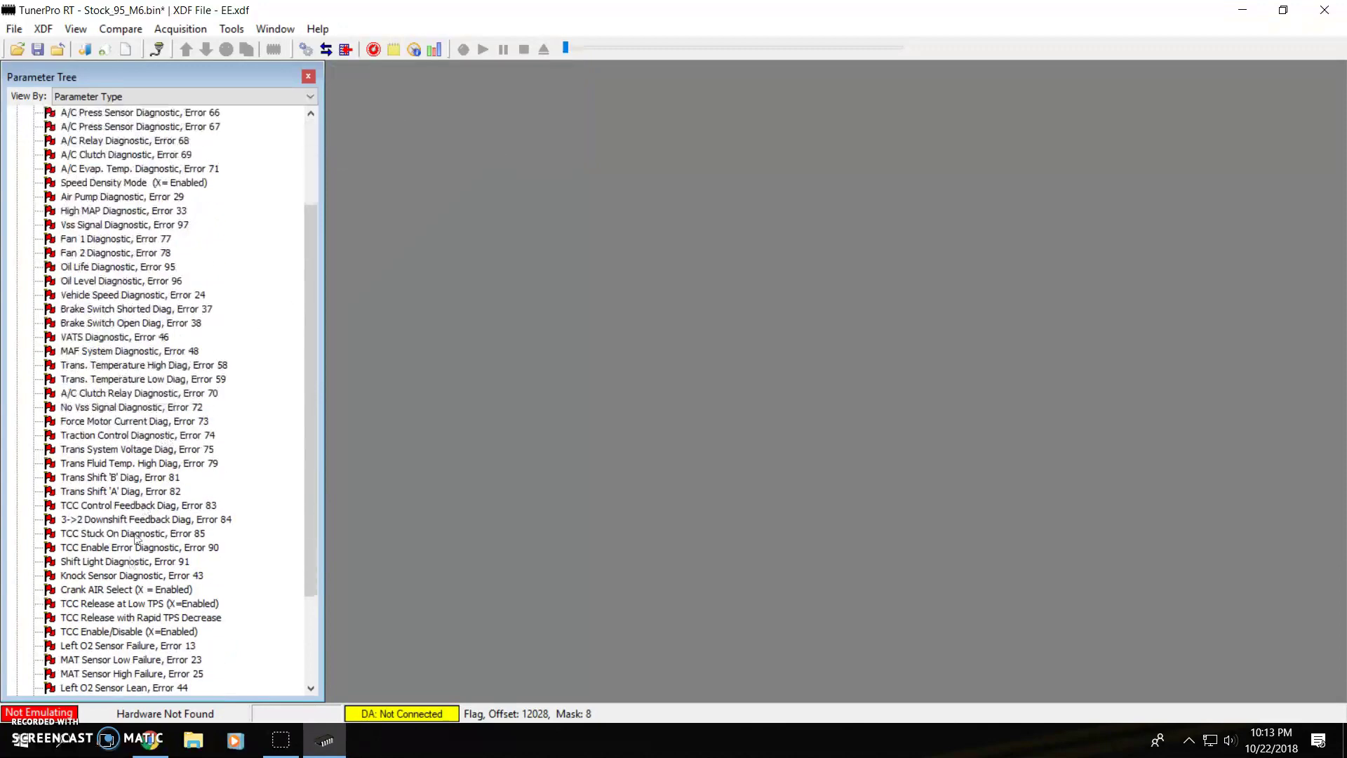
scroll(118, 620, up, 3)
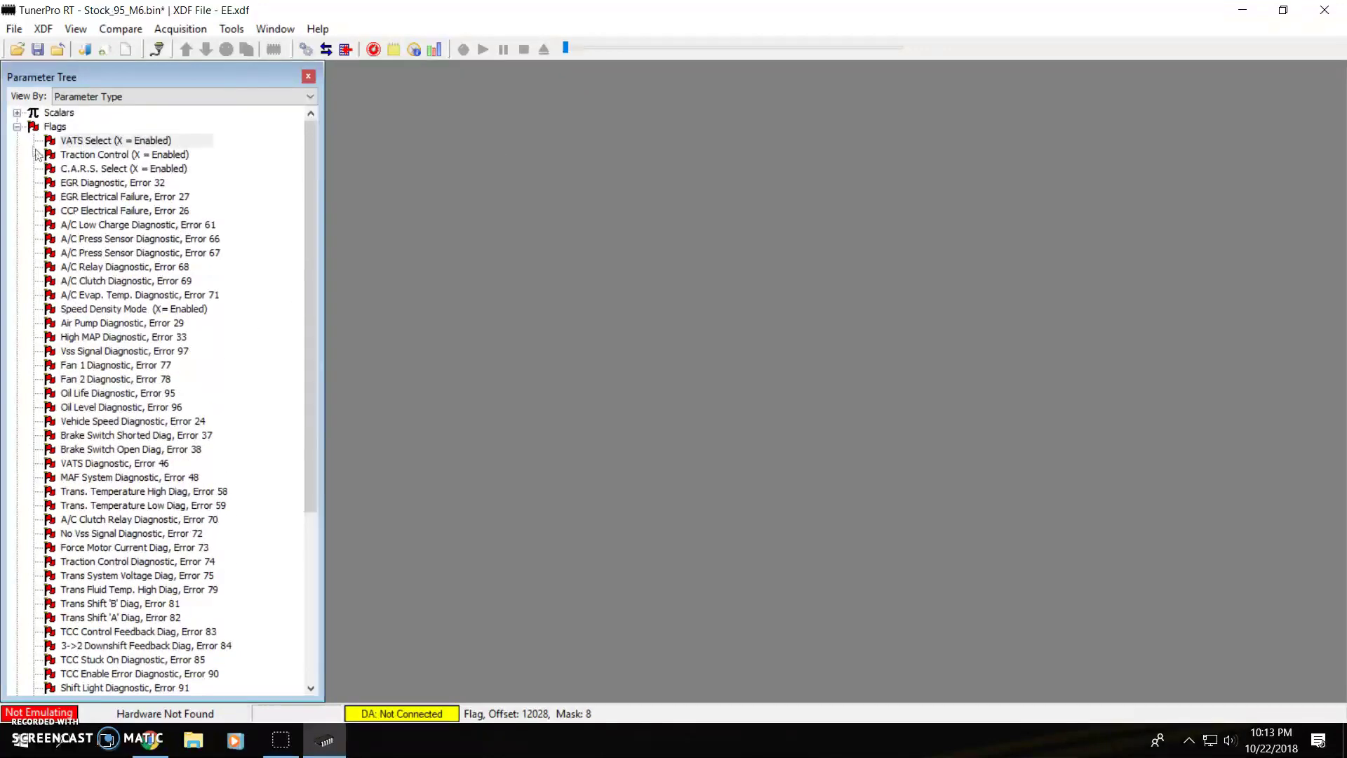
click(17, 127)
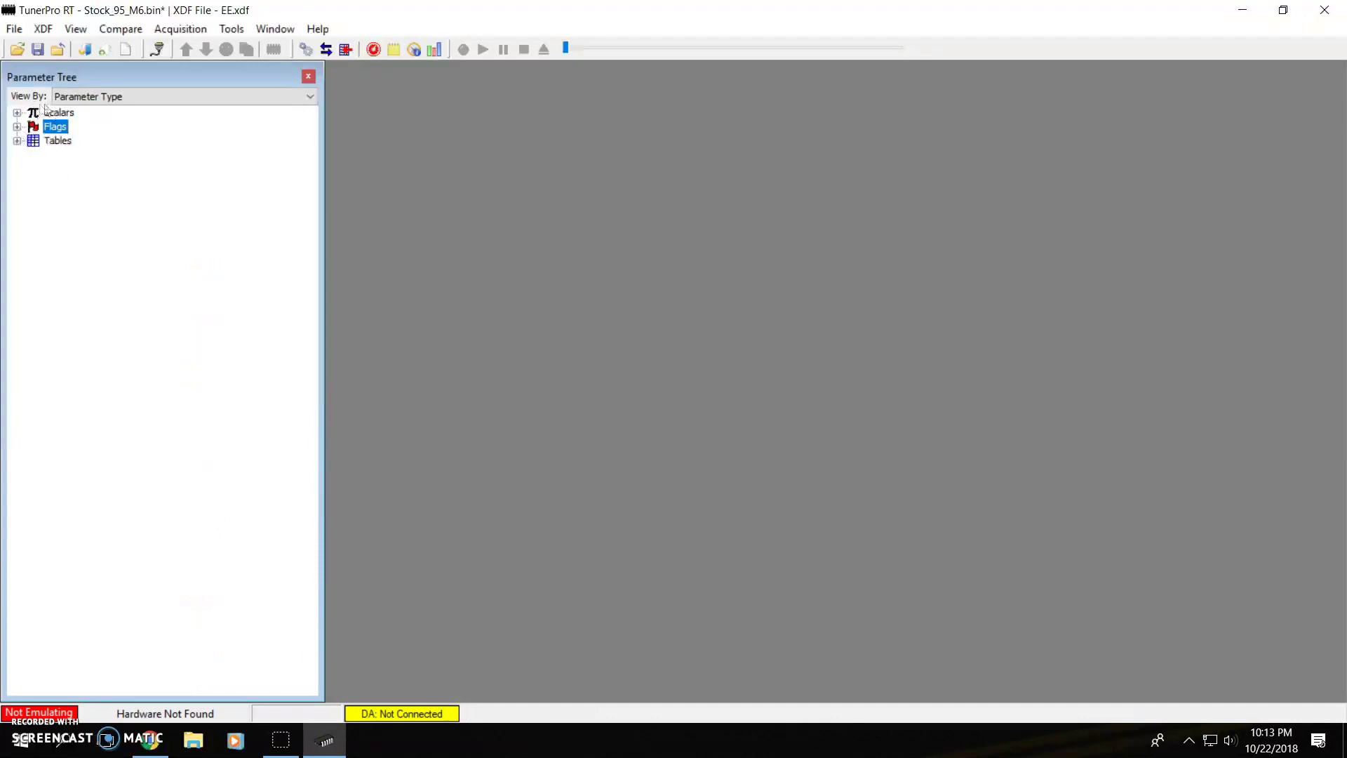
click(17, 113)
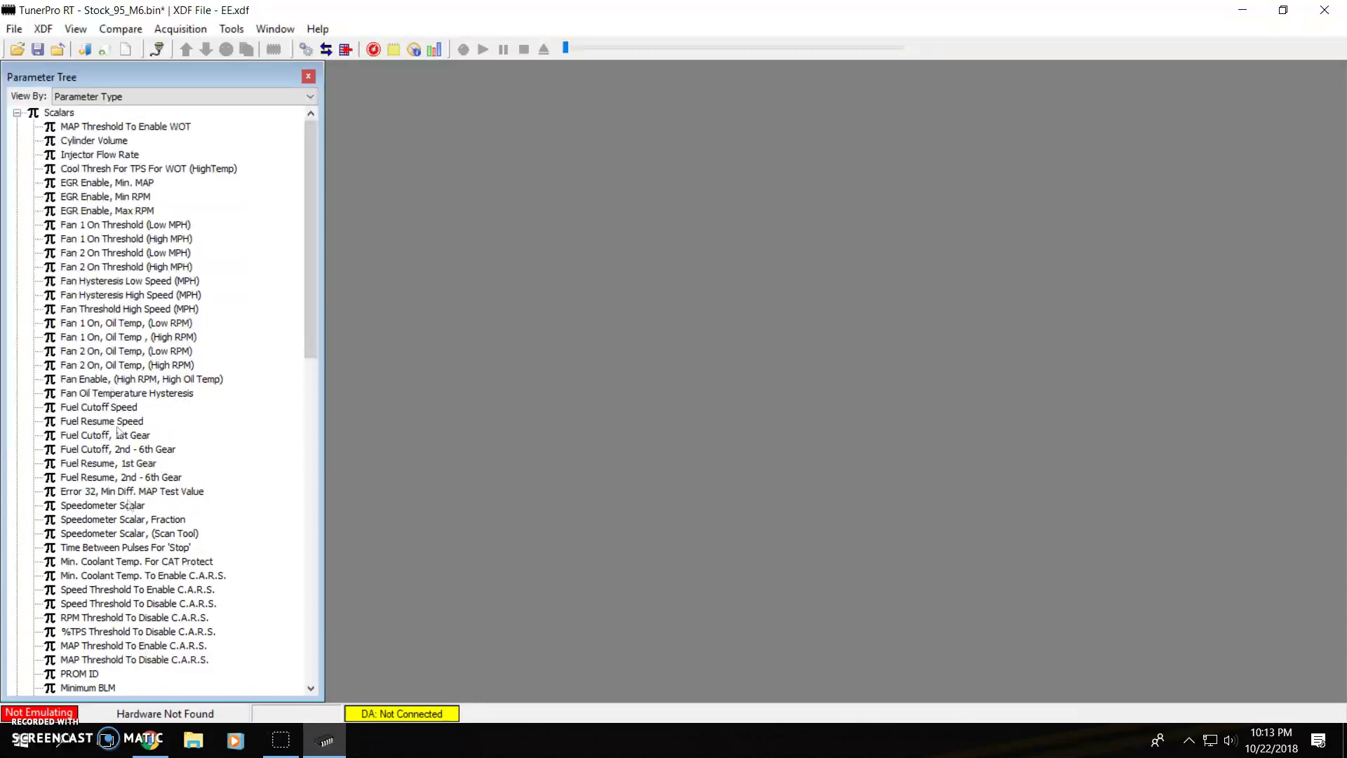
scroll(130, 567, down, 4)
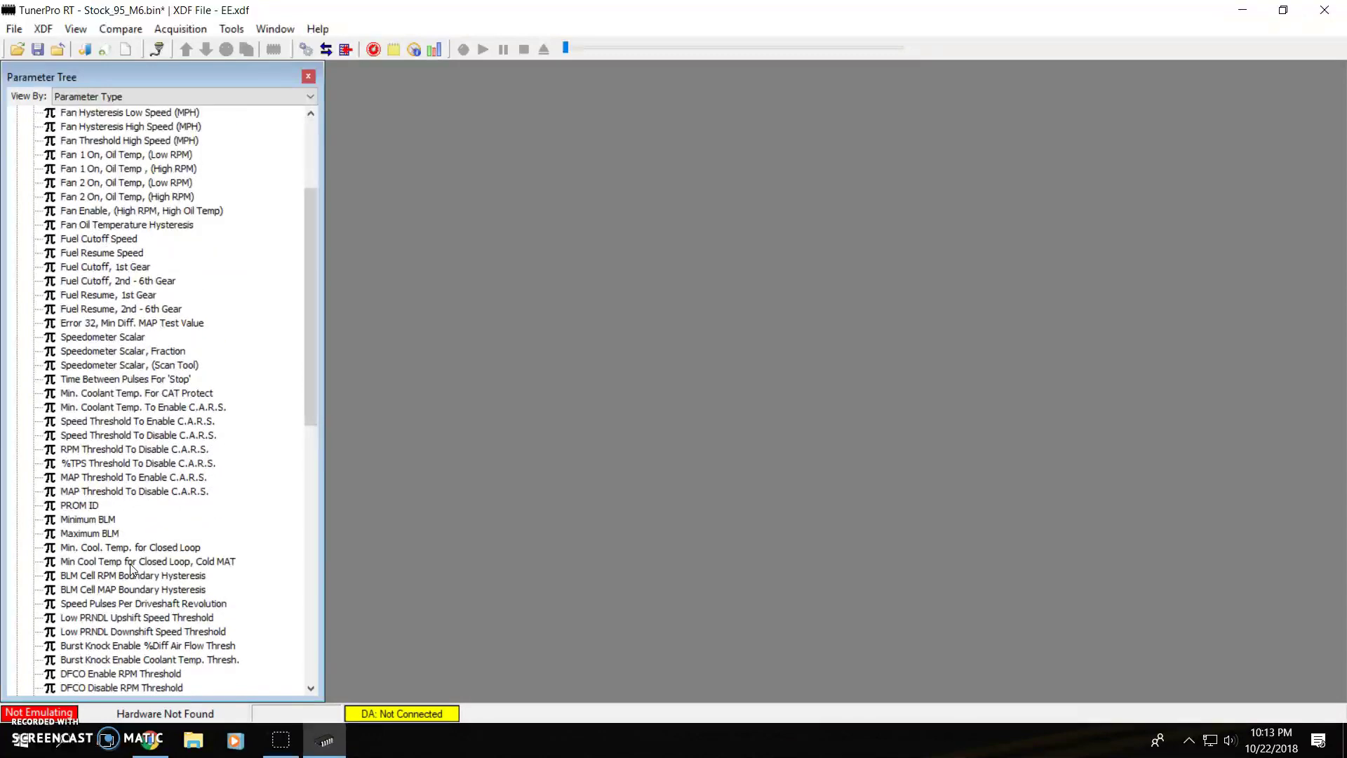
scroll(130, 567, down, 1)
scroll(129, 533, up, 5)
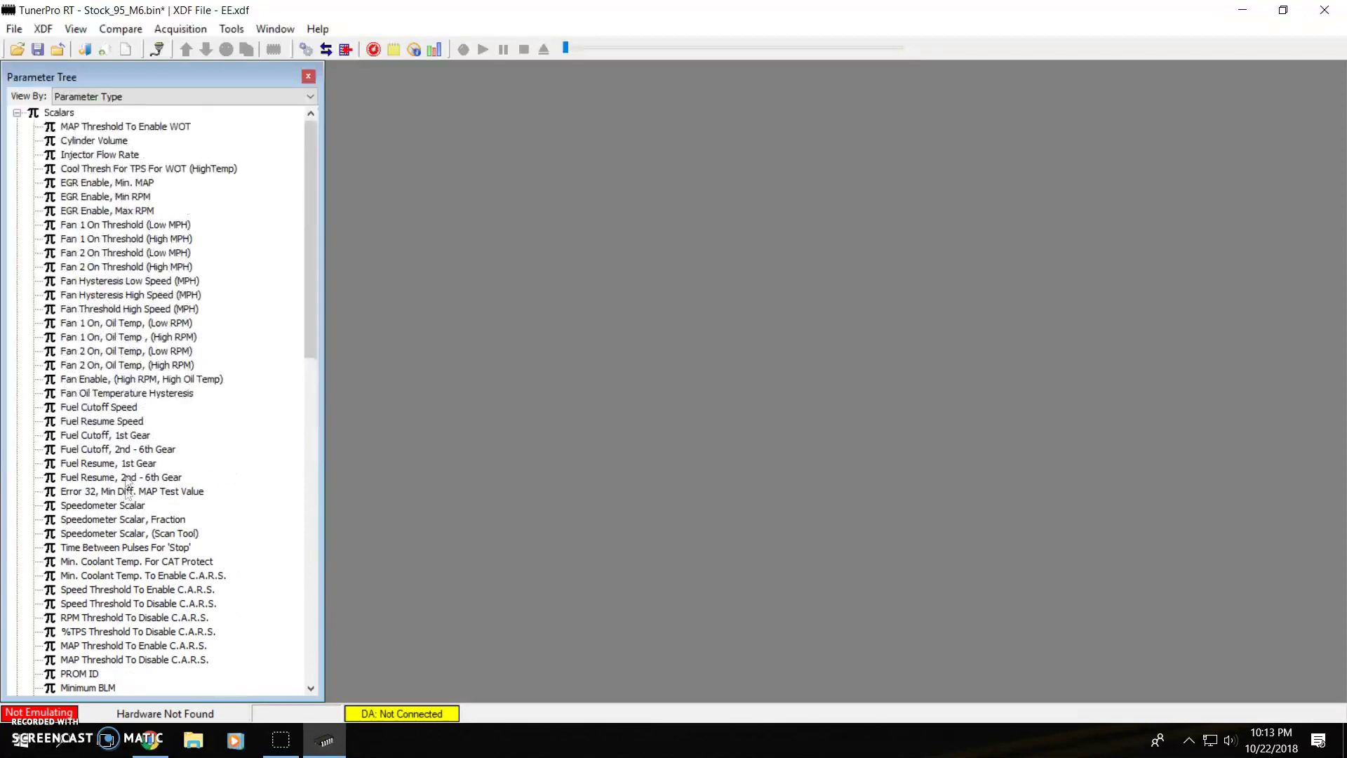
Open the Fuel Cutoff and Fuel Resume editors for 1st and 2nd–6th gear side by side
double_click(106, 439)
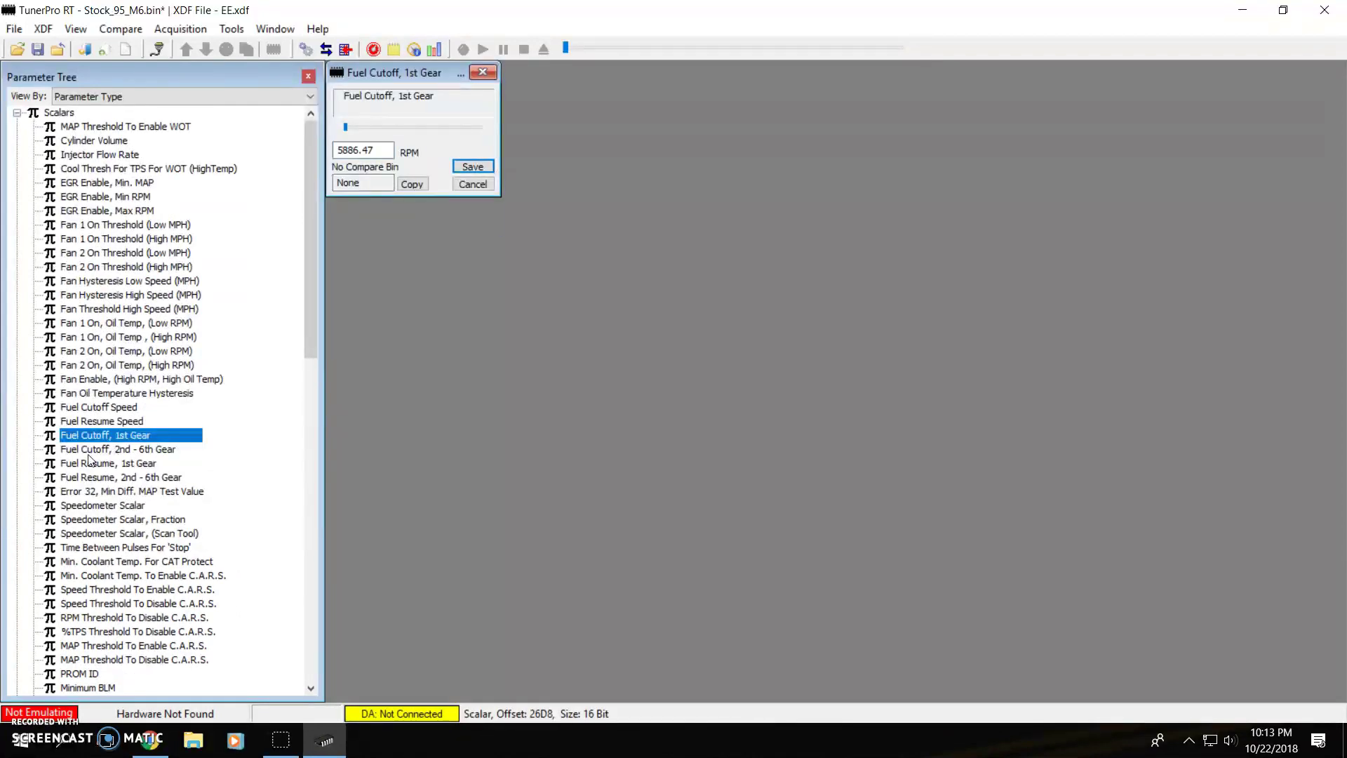
double_click(98, 450)
drag(430, 93, 432, 165)
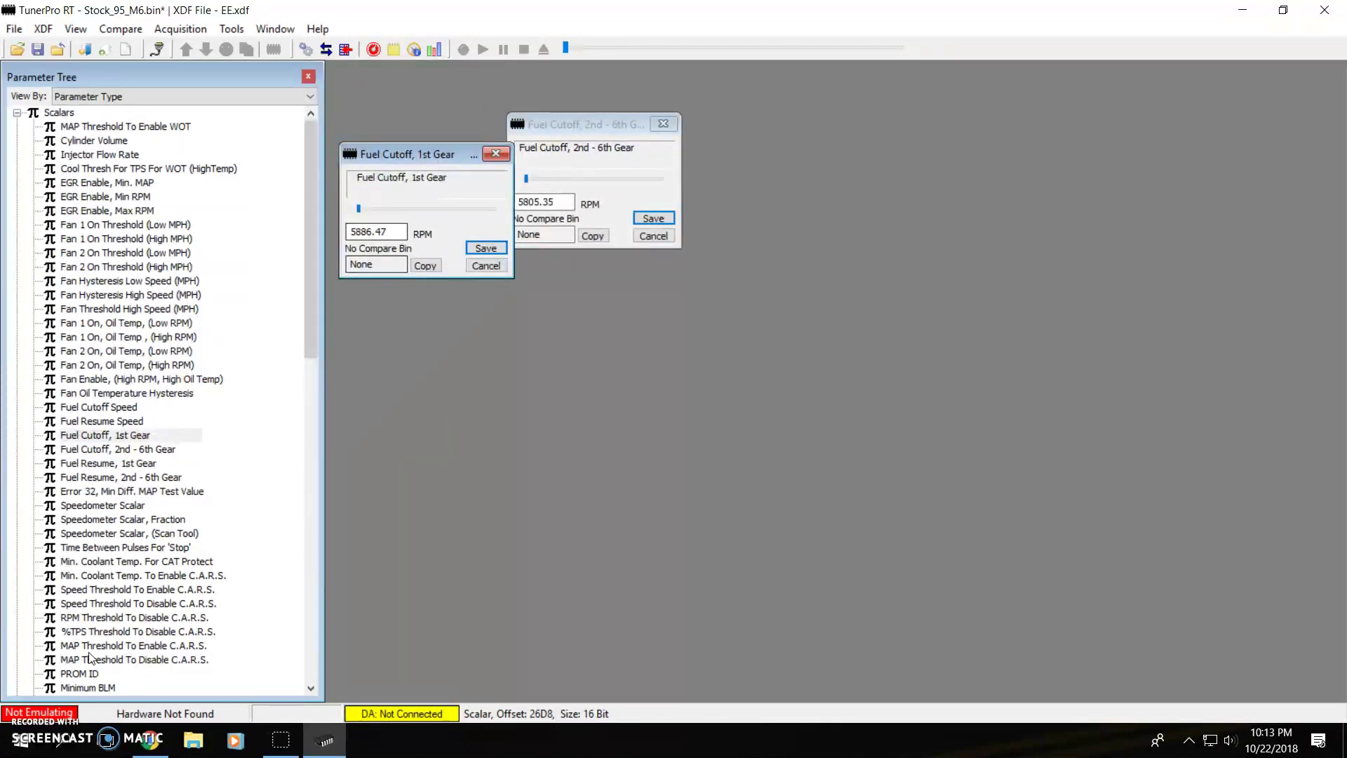
double_click(109, 464)
double_click(115, 479)
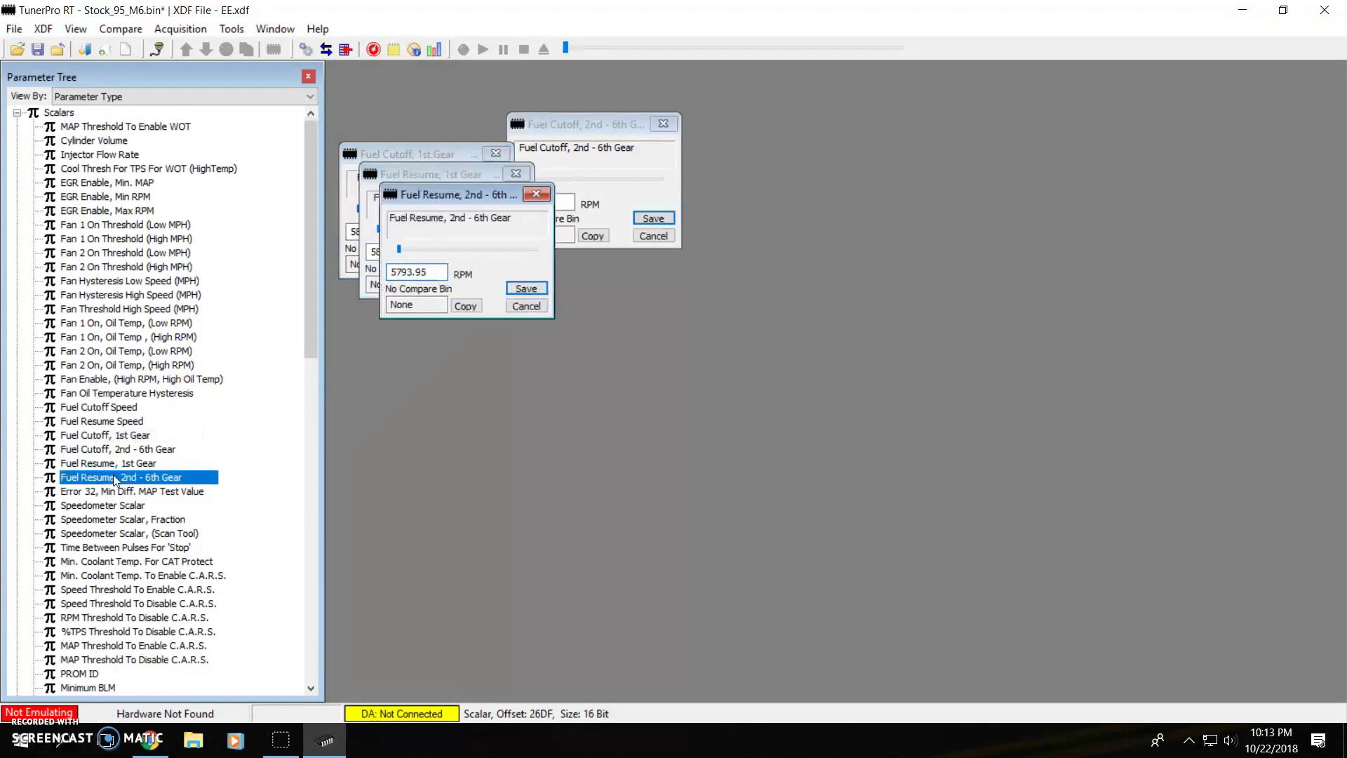
drag(456, 176, 433, 326)
drag(430, 153, 420, 119)
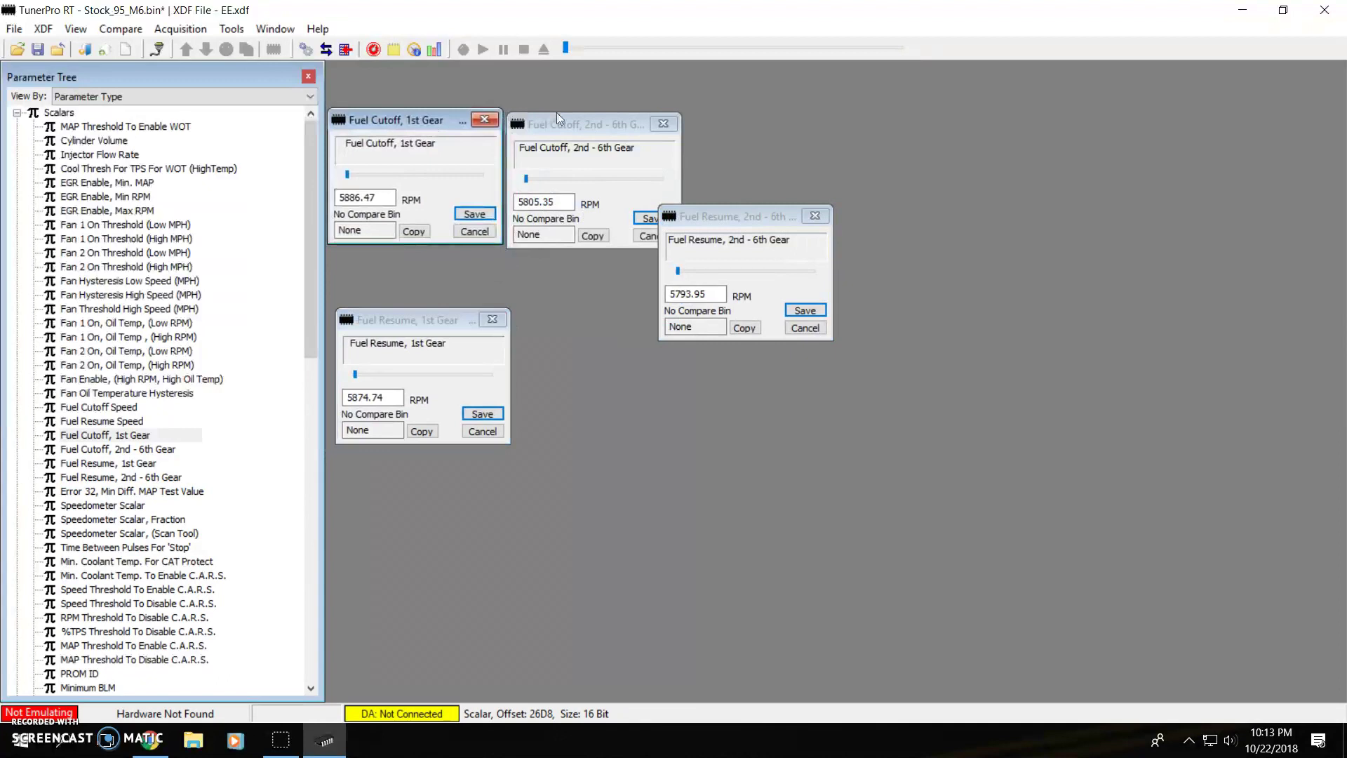
drag(557, 124, 616, 113)
drag(762, 216, 714, 266)
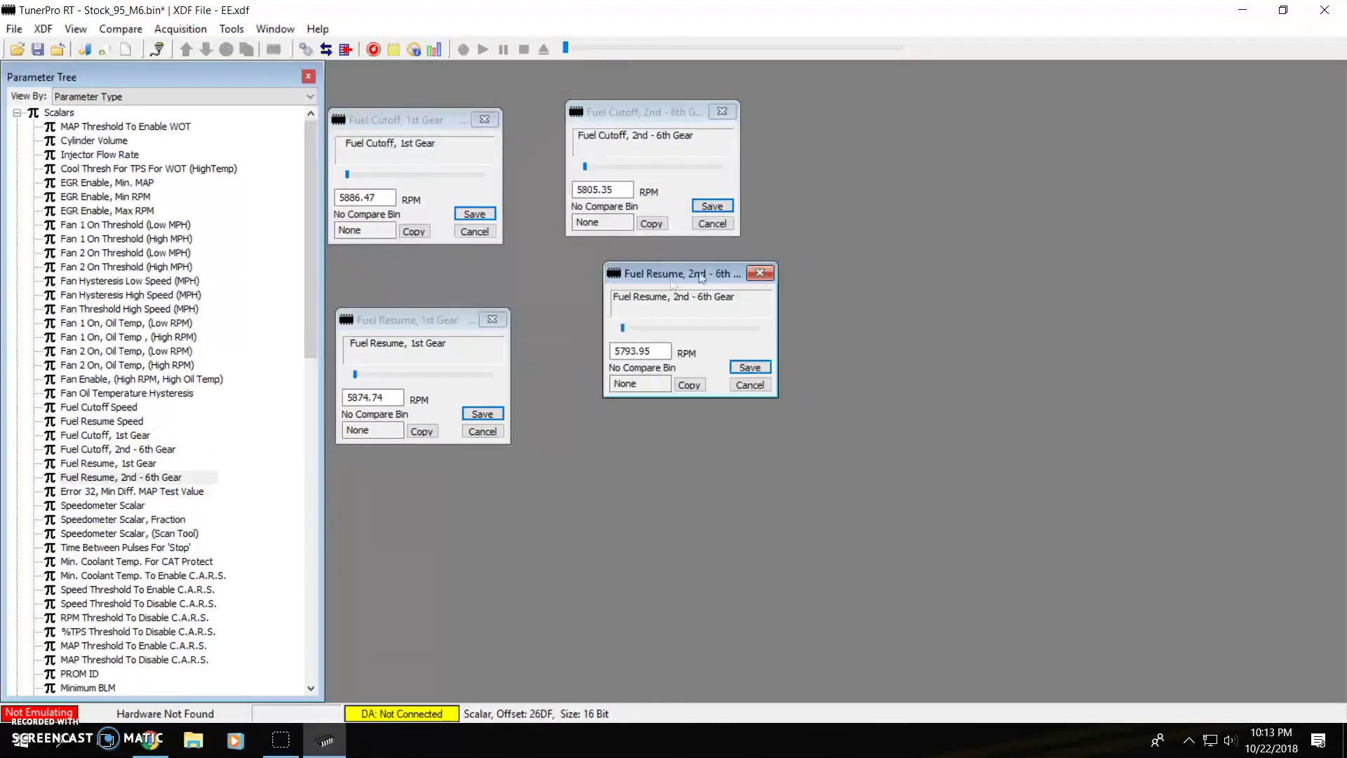
drag(411, 323, 406, 305)
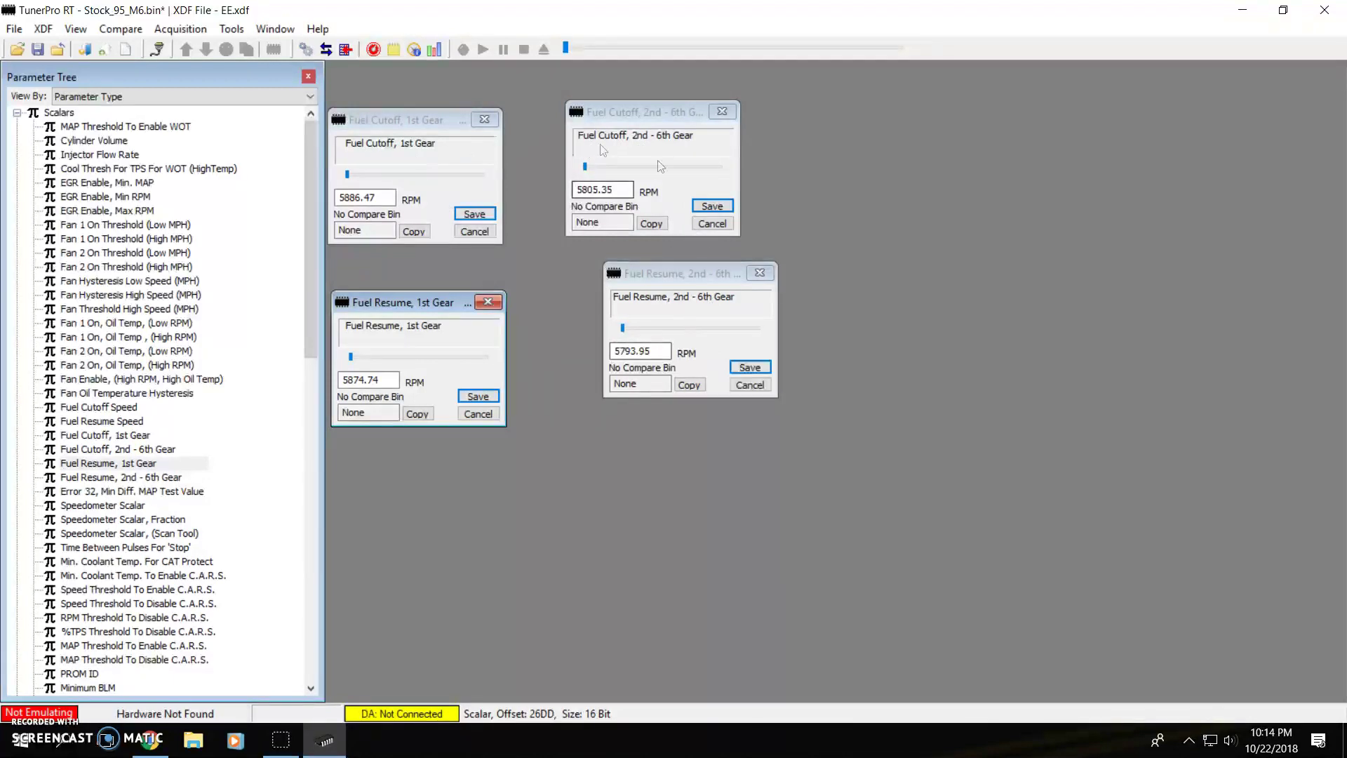
Cancel all four fuel editors unchanged and open Fan 1 On Threshold (Low MPH) at 107.75 Deg C
double_click(366, 380)
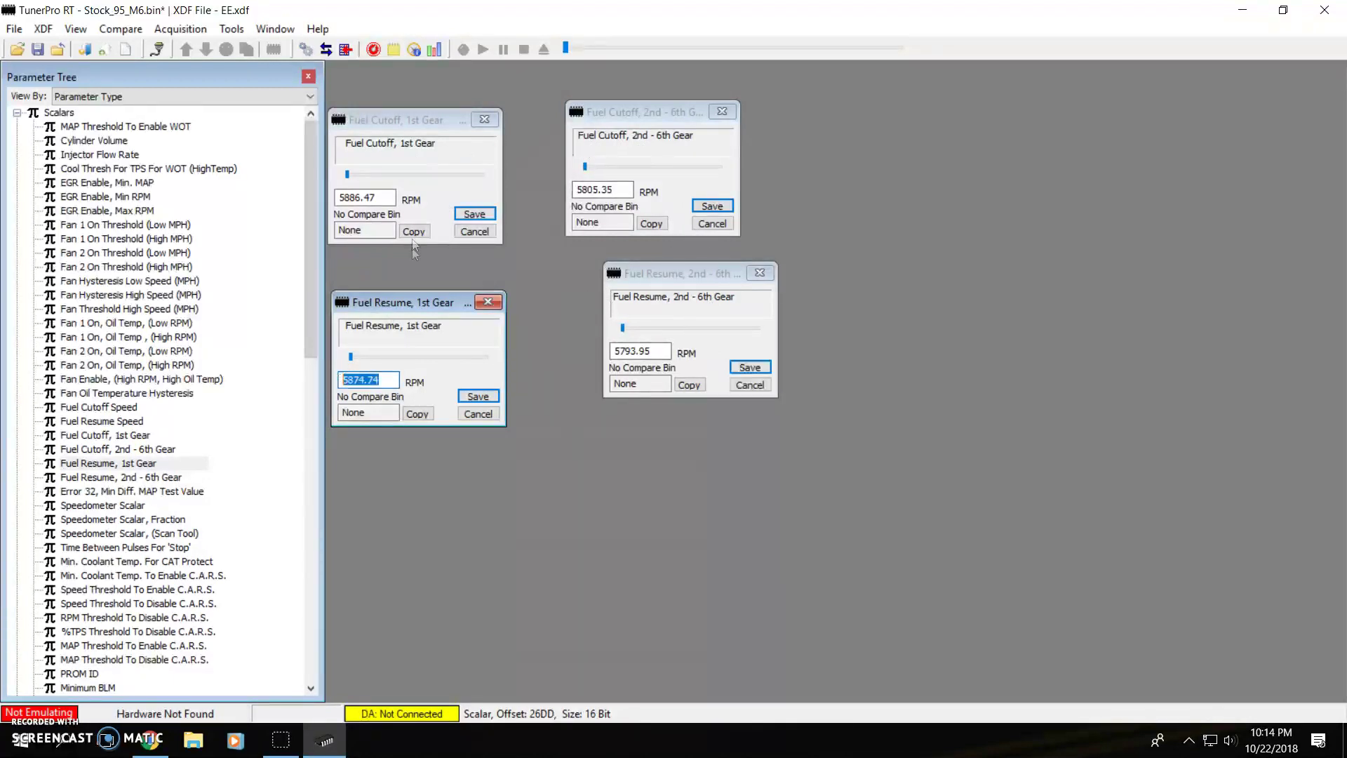
click(378, 202)
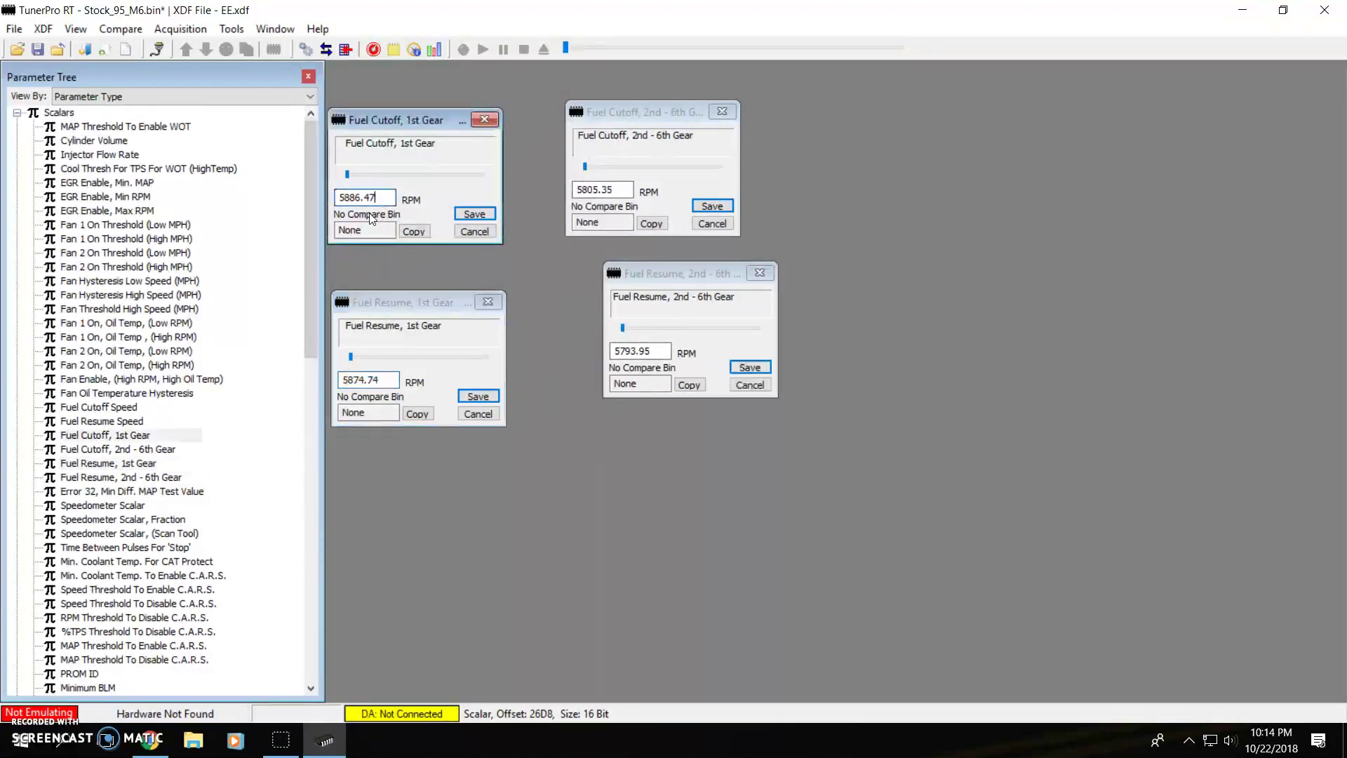
click(463, 233)
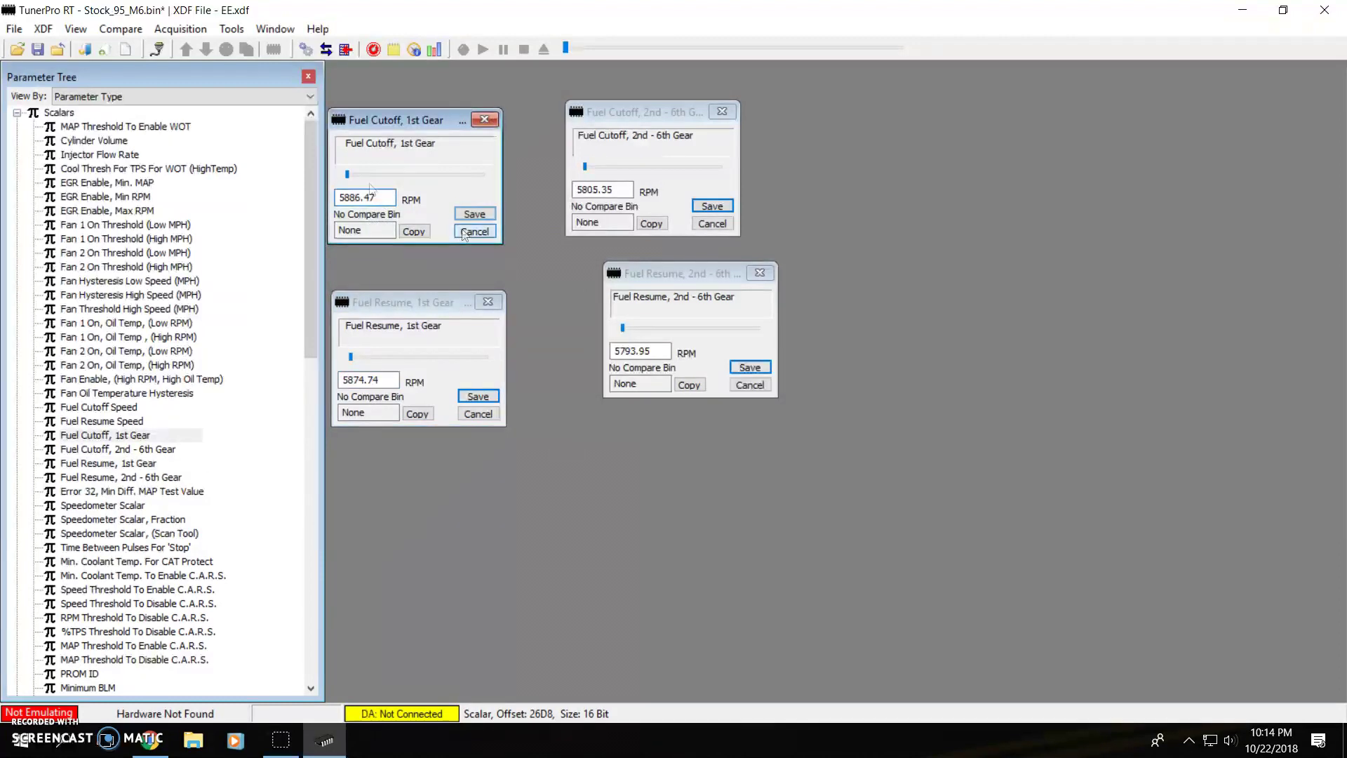
click(493, 420)
click(749, 386)
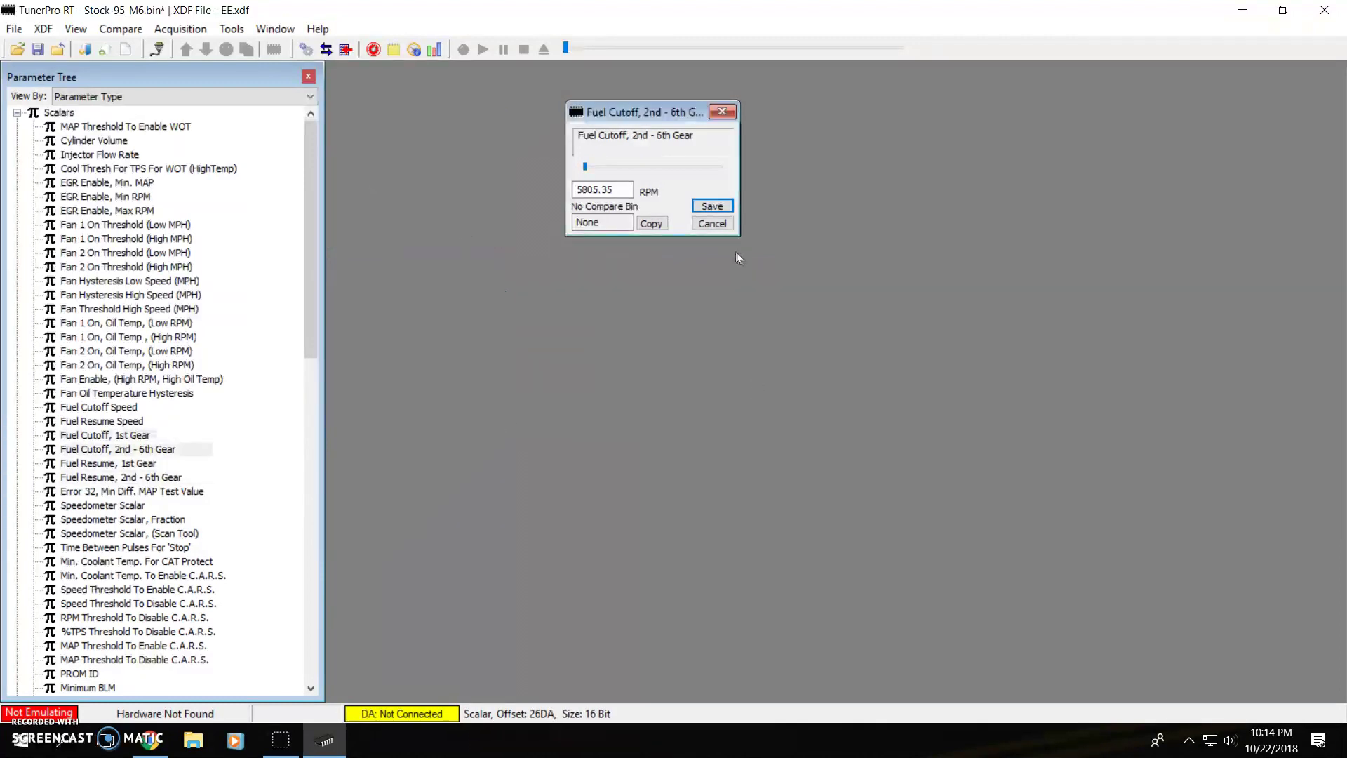
click(712, 224)
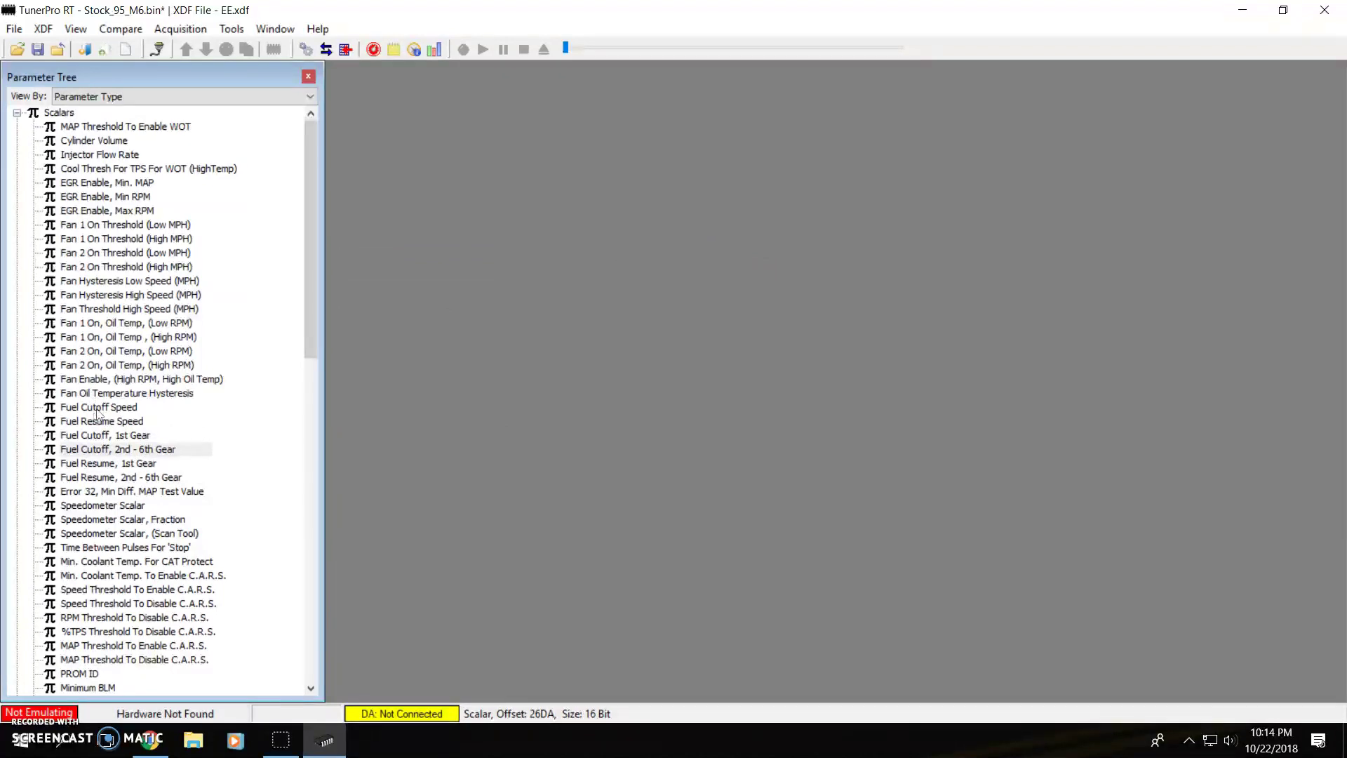
double_click(117, 226)
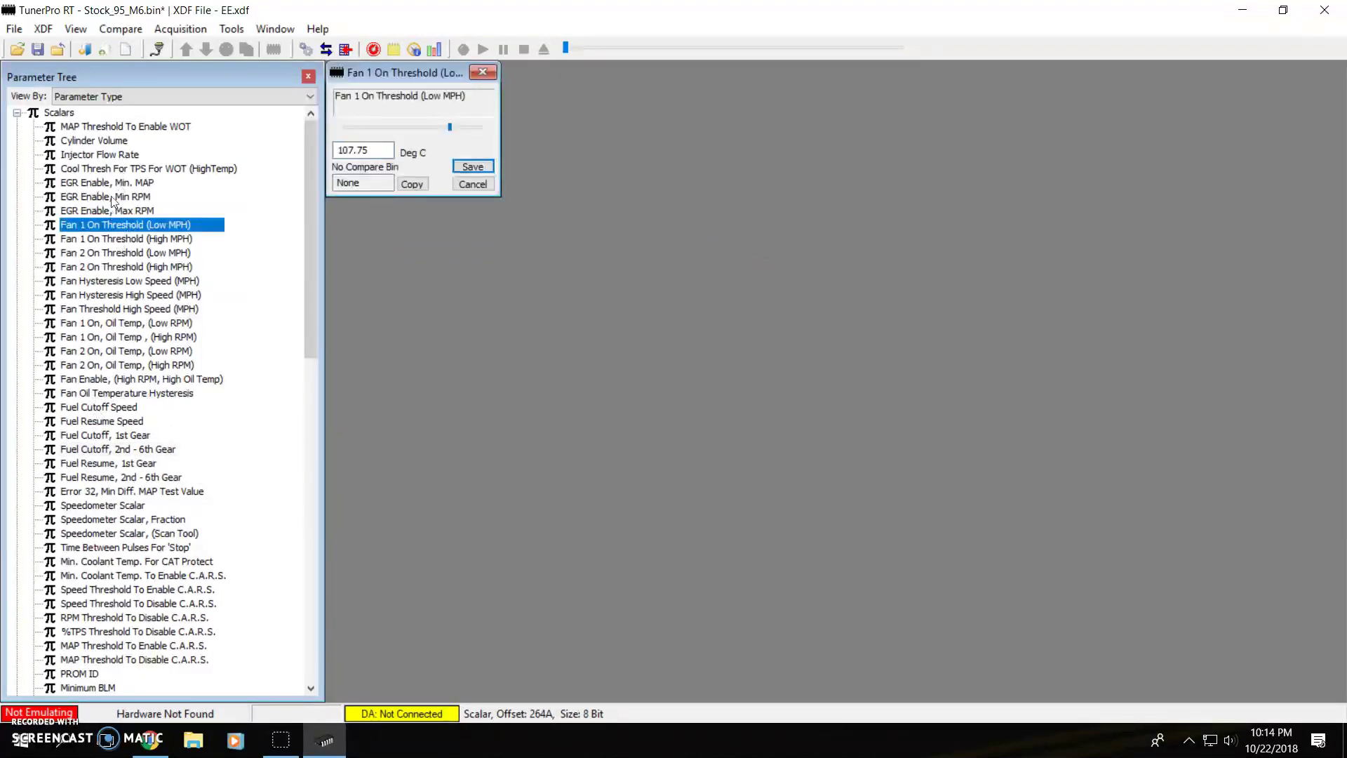
Check Injector Flow Rate (24.91) and Cylinder Volume (717.25 ml/Cyl), then close both editors unchanged
double_click(107, 155)
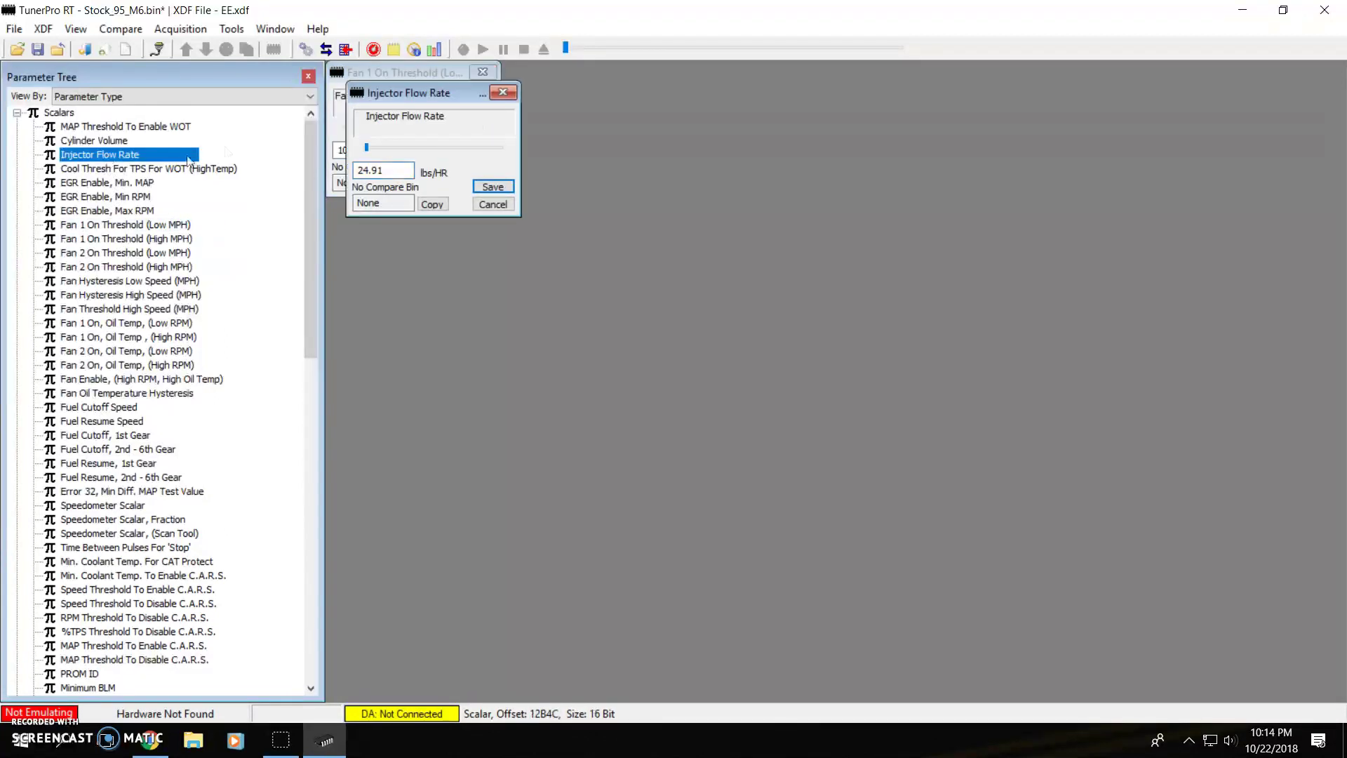
drag(383, 171, 388, 199)
double_click(109, 141)
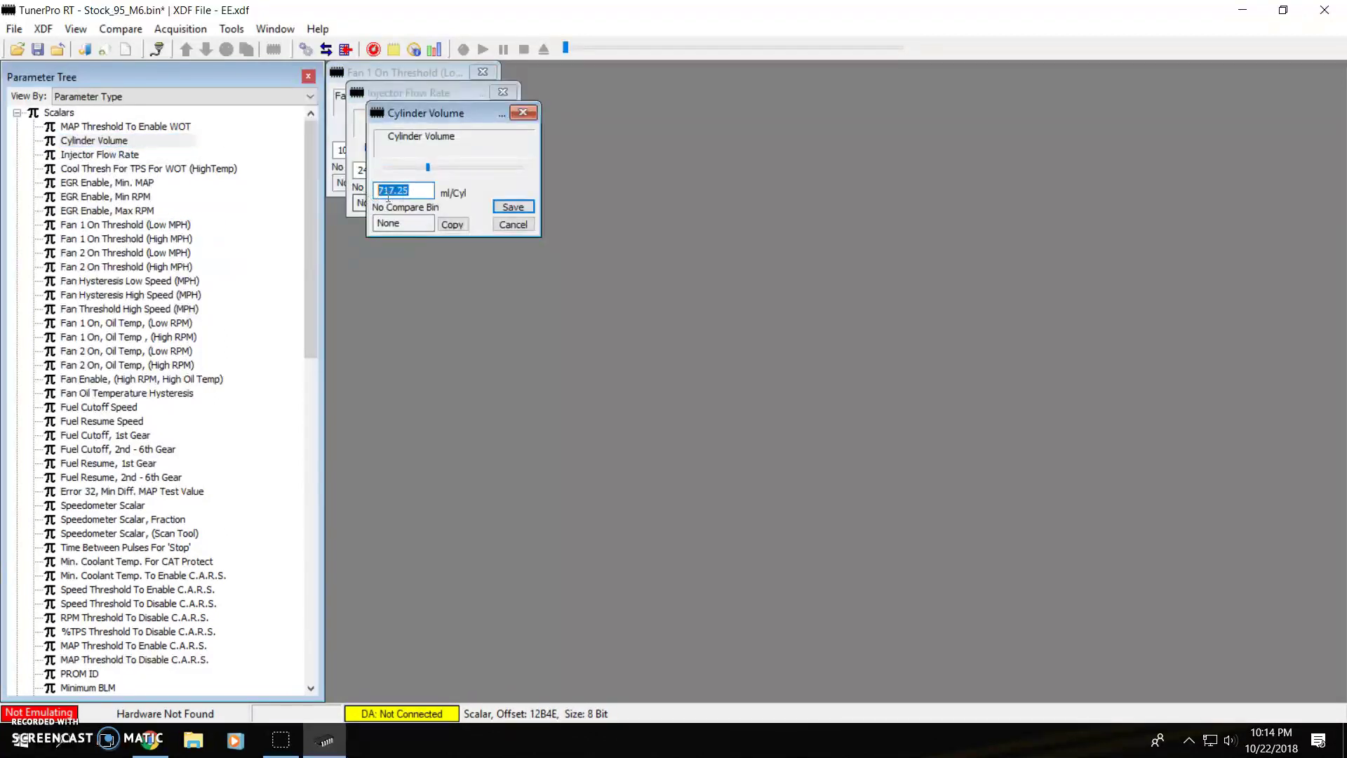
click(415, 195)
double_click(408, 192)
click(409, 192)
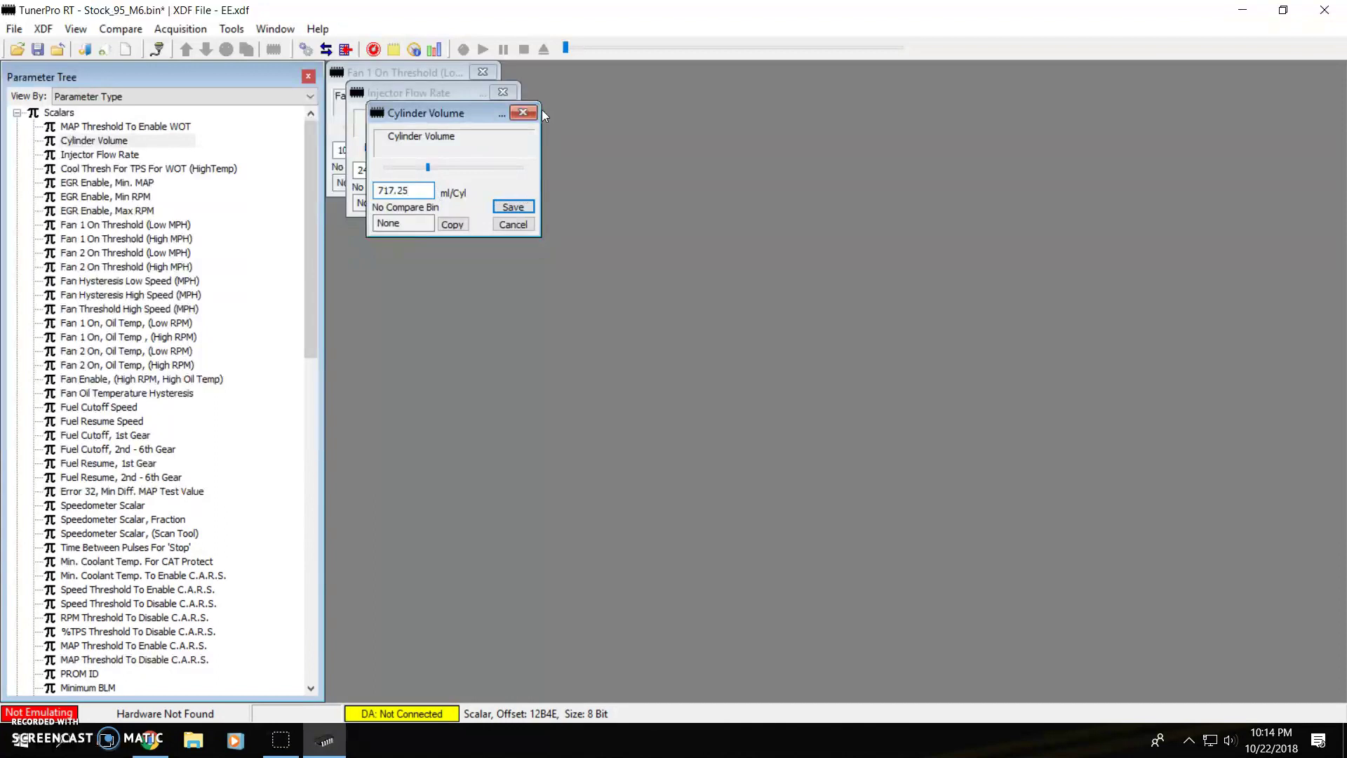
double_click(426, 192)
click(404, 189)
click(523, 113)
click(503, 92)
Close the Fan 1 On Threshold editor, scroll through the scalars, and collapse the Scalars group
click(483, 71)
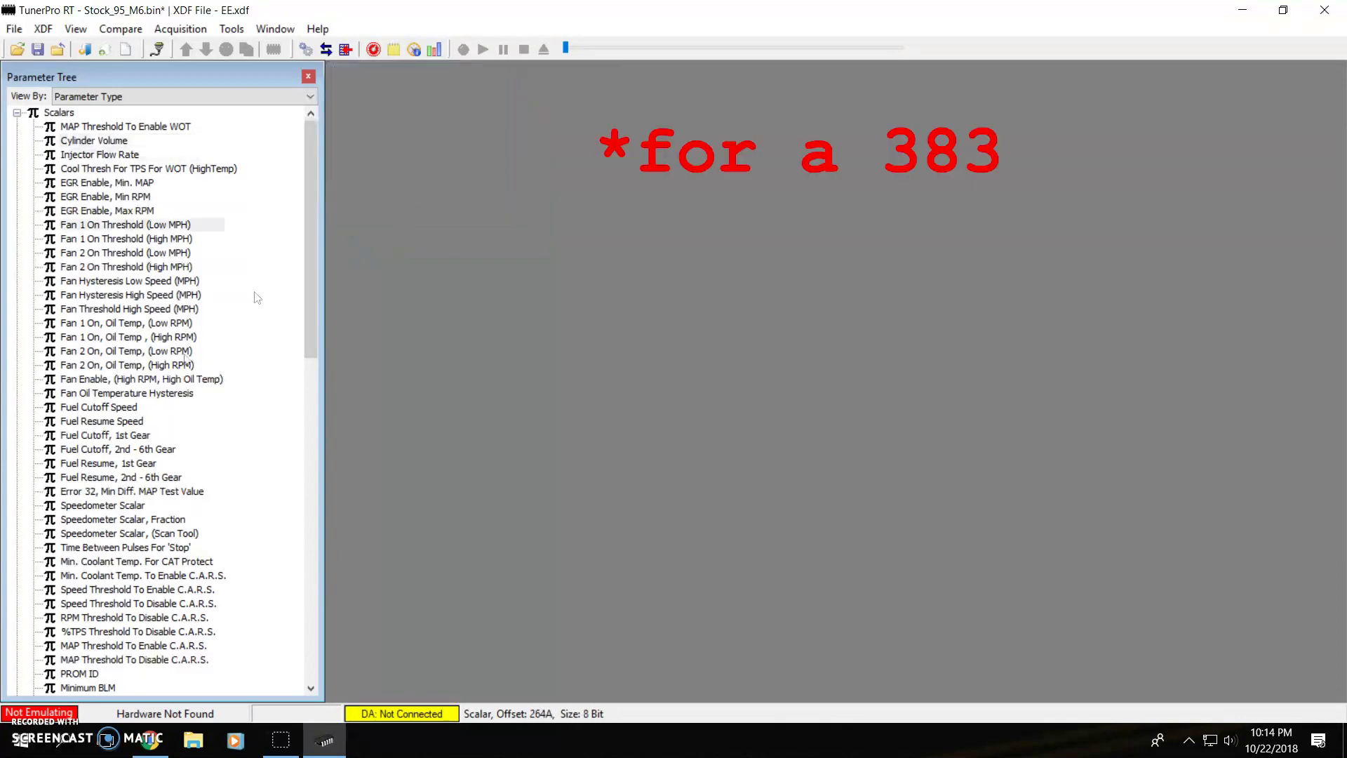
click(155, 380)
scroll(153, 495, down, 7)
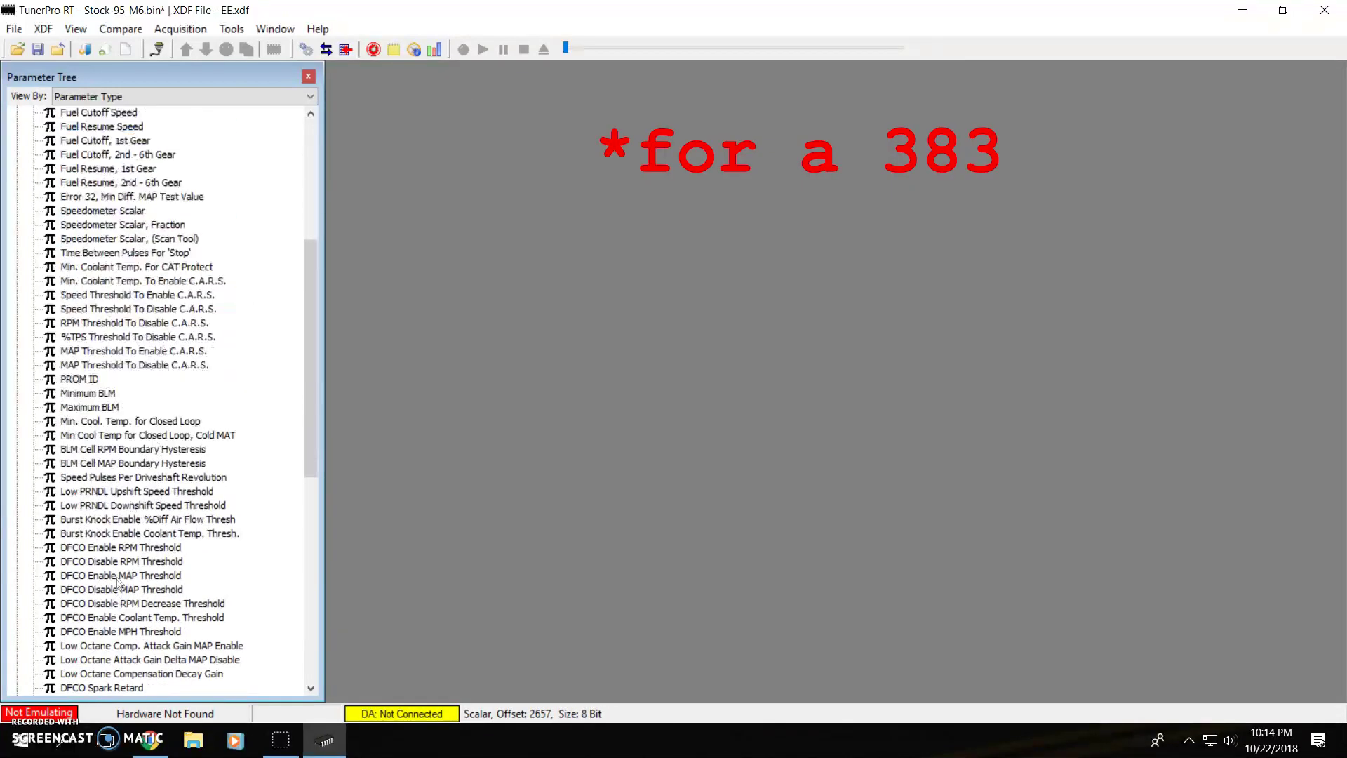
scroll(119, 582, up, 6)
scroll(119, 583, up, 1)
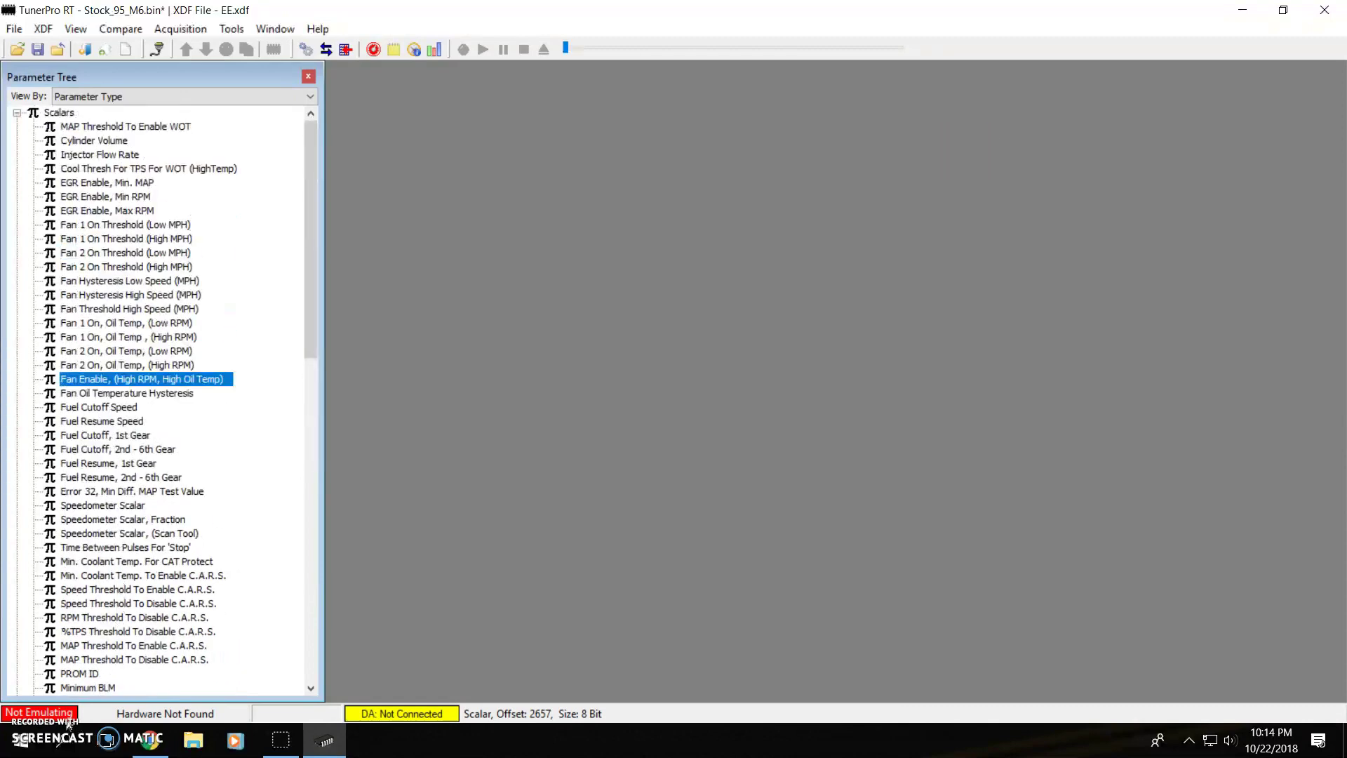
scroll(200, 505, down, 6)
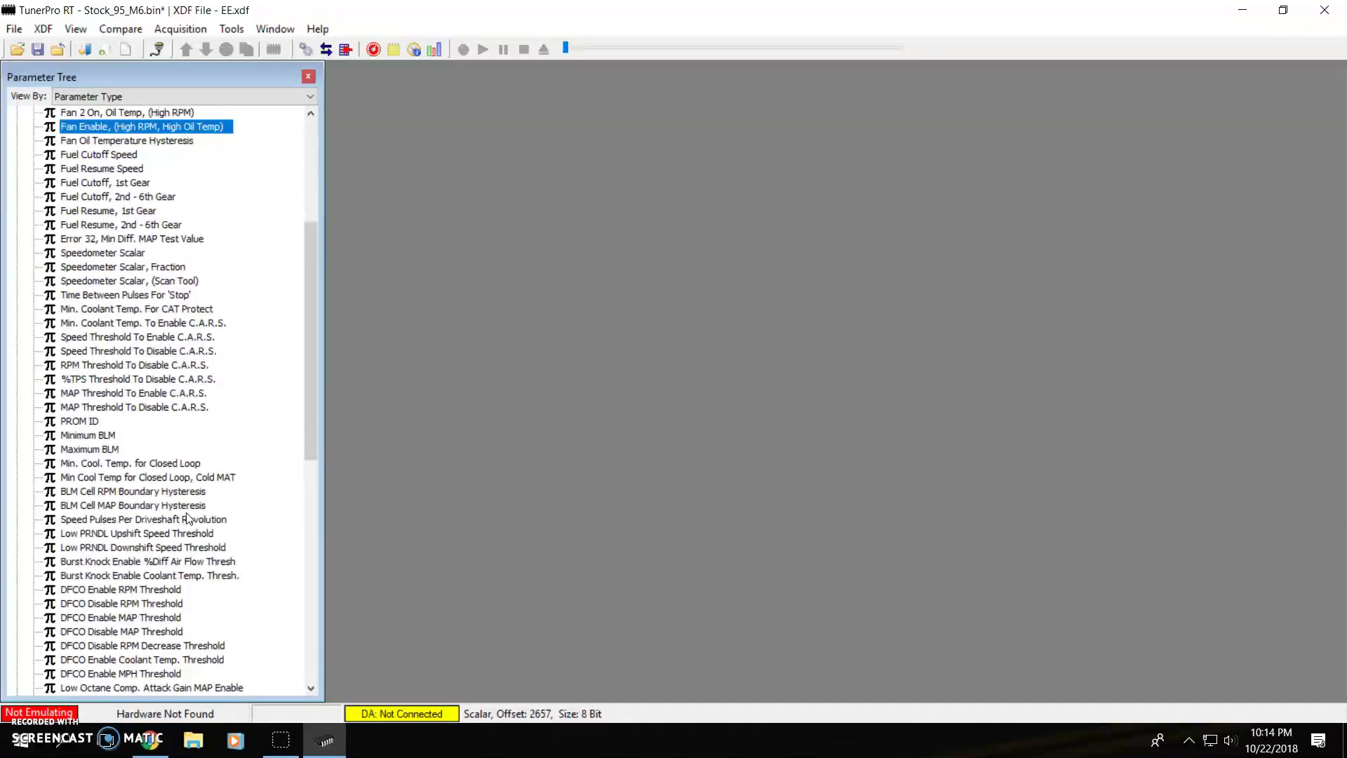
scroll(111, 494, down, 5)
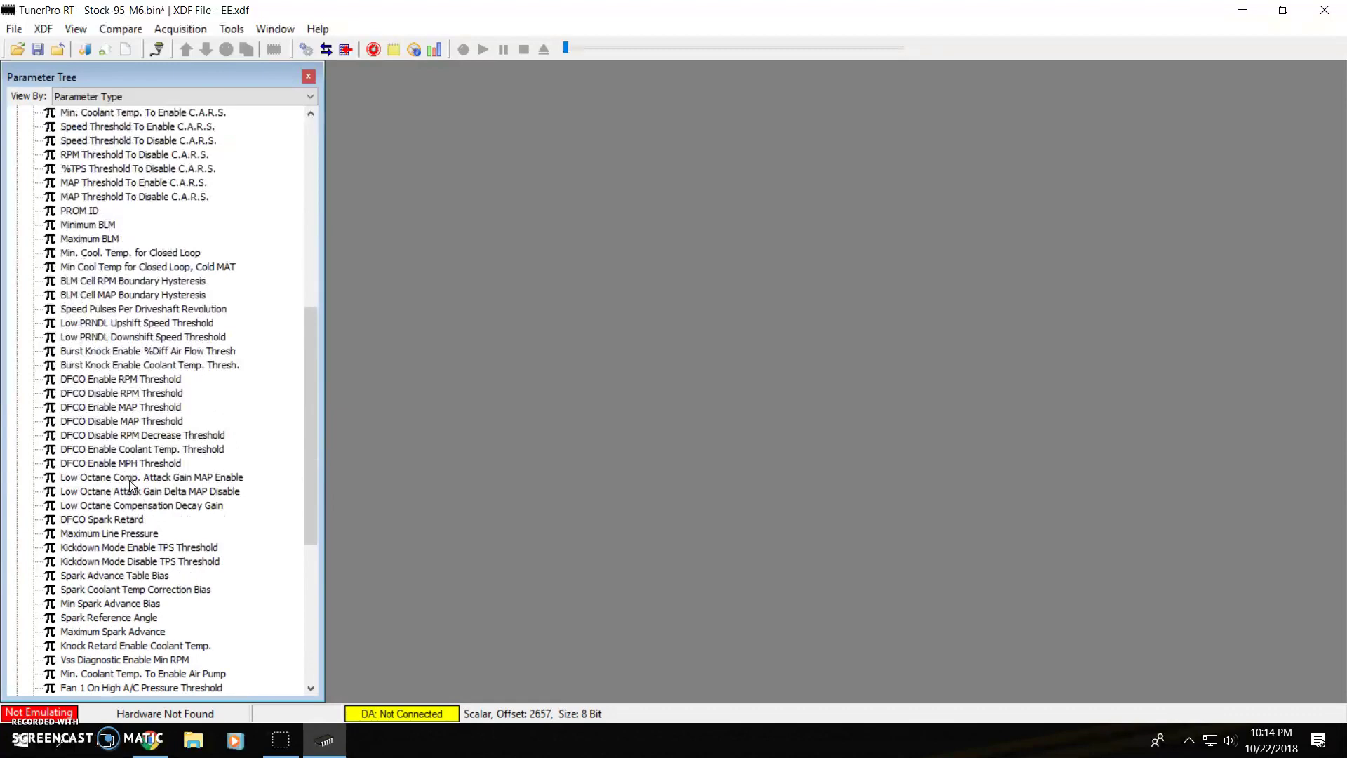
scroll(130, 484, down, 8)
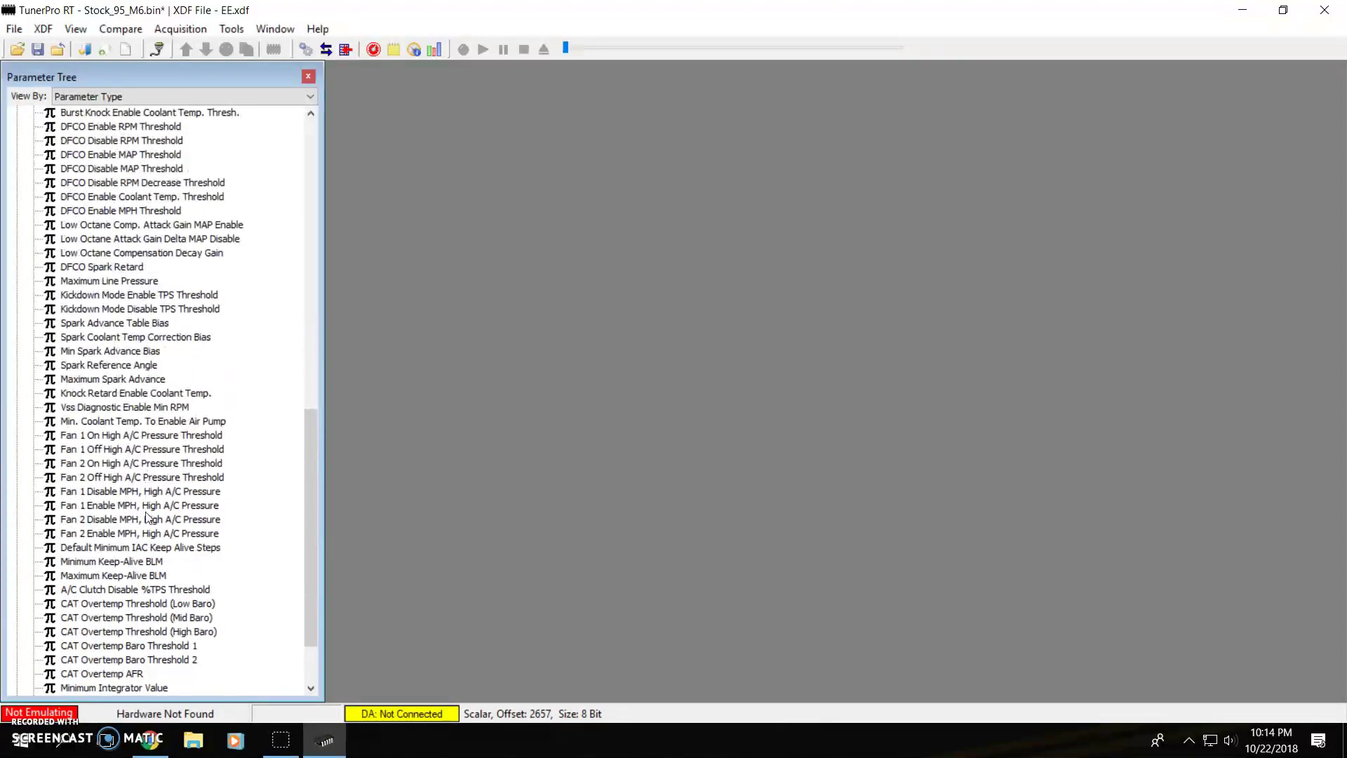
scroll(156, 643, up, 15)
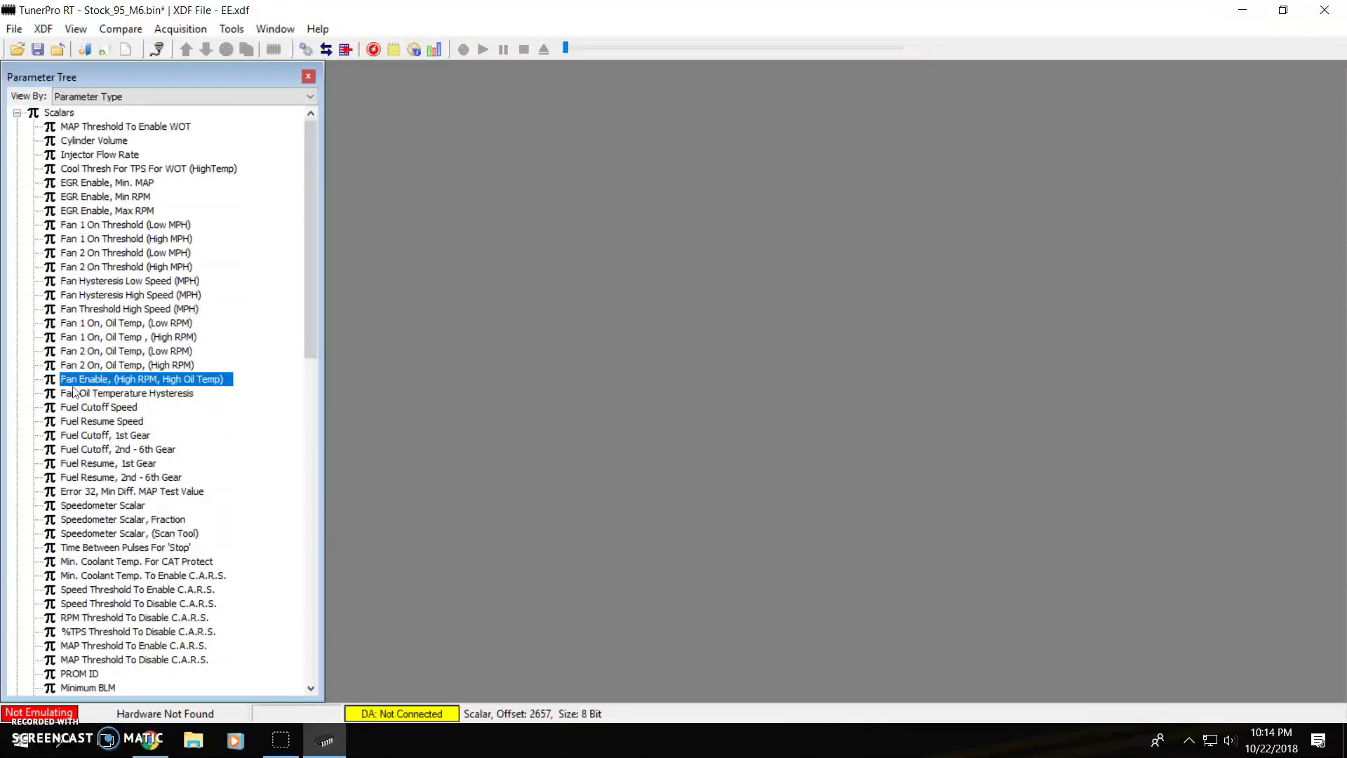
click(16, 113)
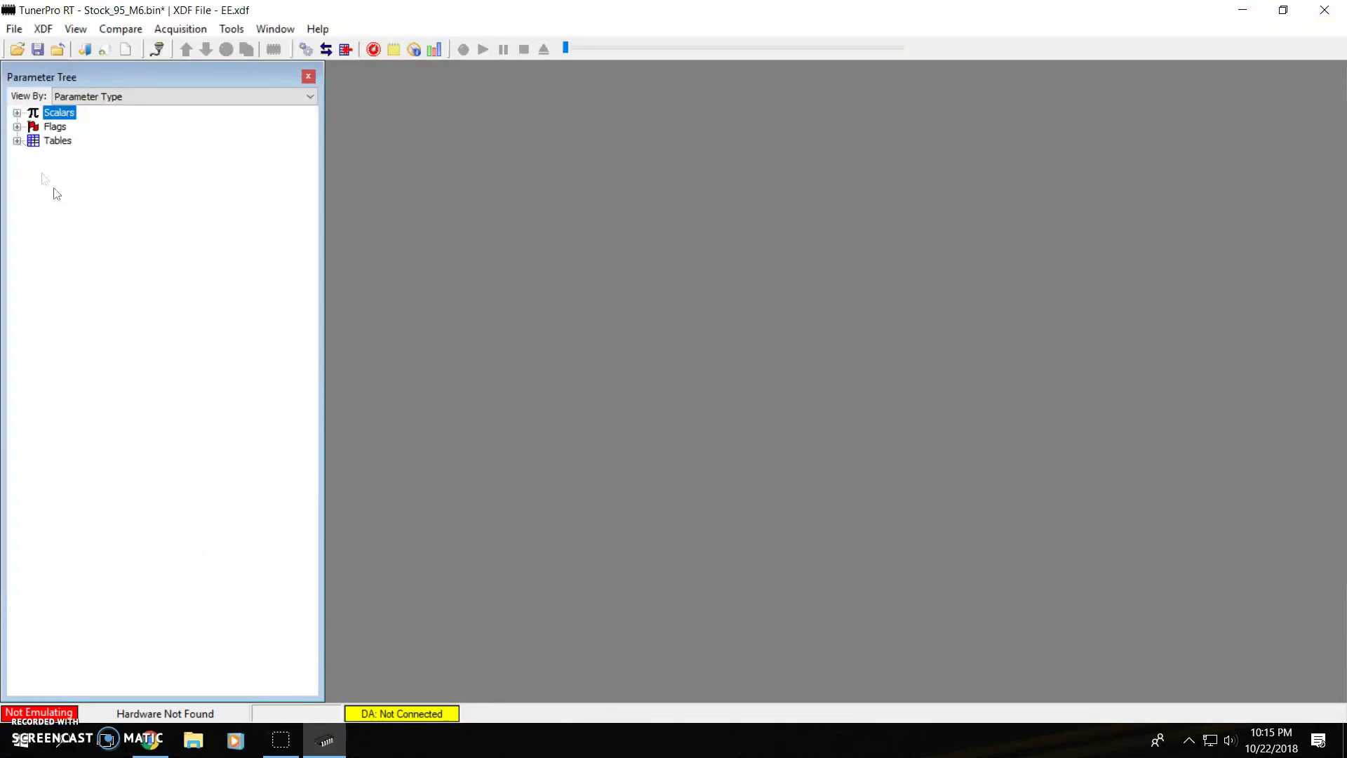
Expand Tables and open both the Main and Extended Spark Advance Vs. RPM Vs. MAP tables
click(17, 141)
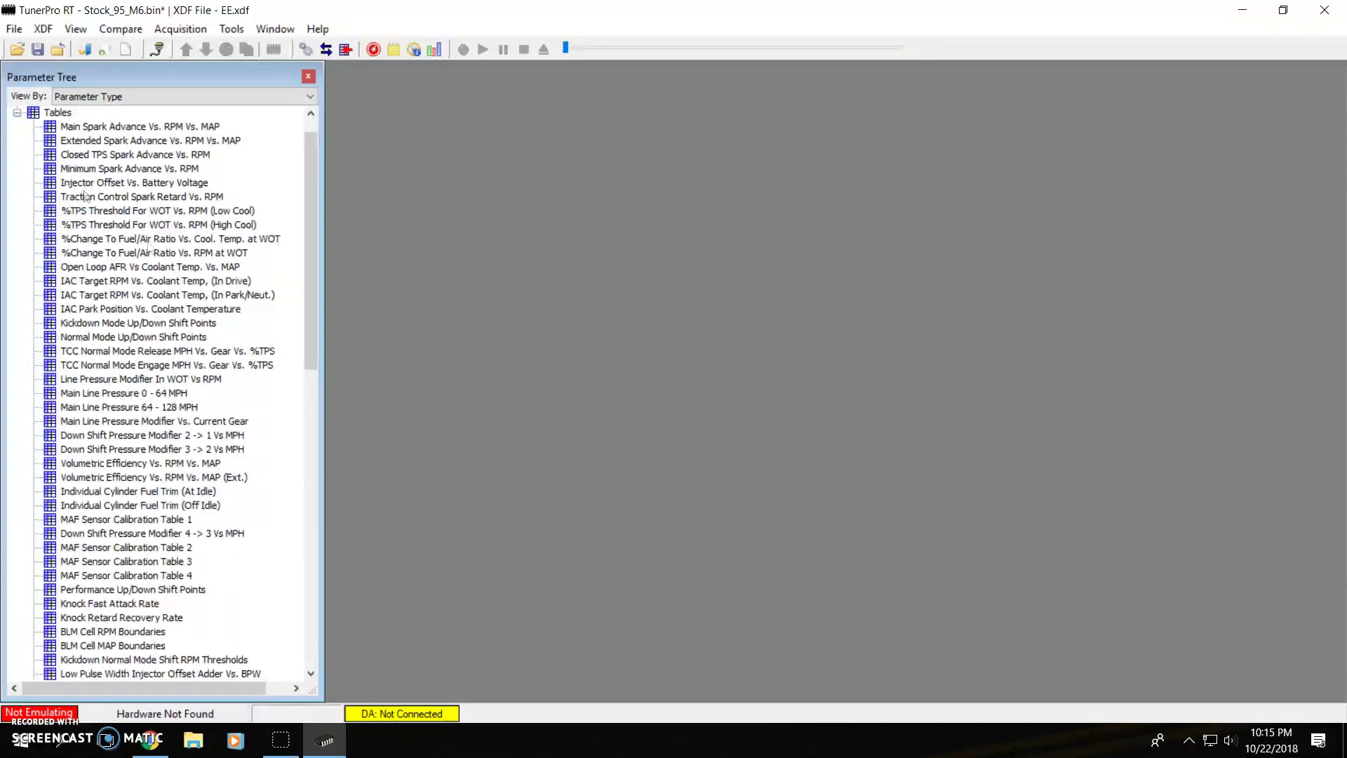
double_click(167, 127)
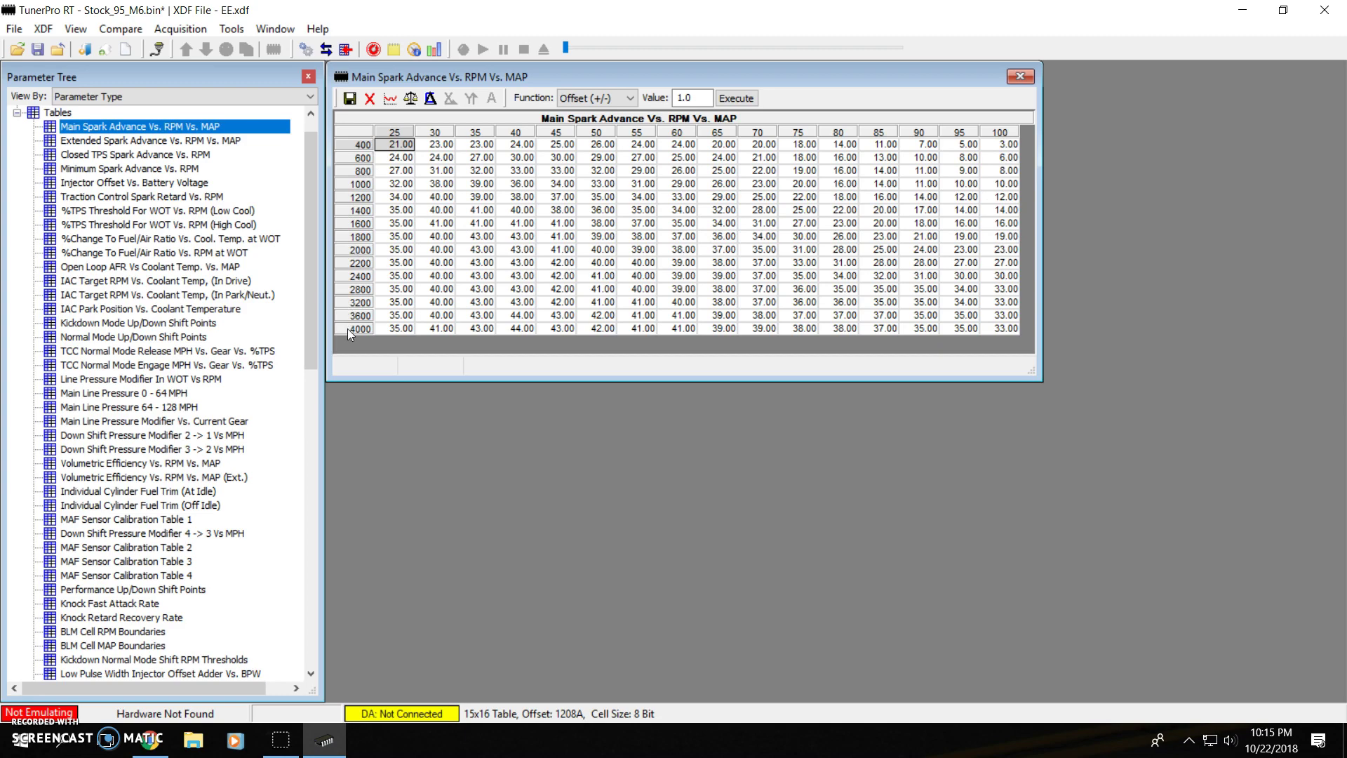
double_click(222, 141)
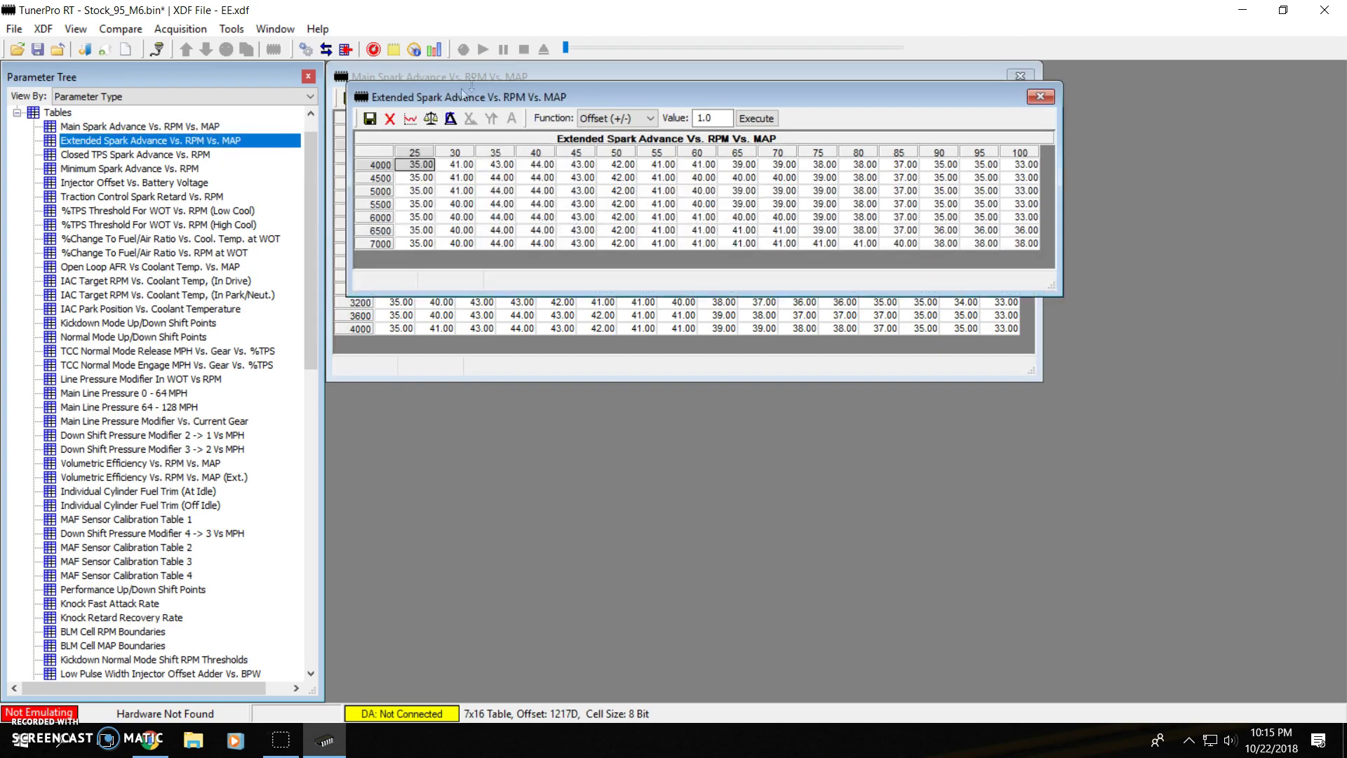
Arrange the two spark tables, close Extended Spark Advance, and center the Main Spark Advance table
drag(609, 104, 592, 402)
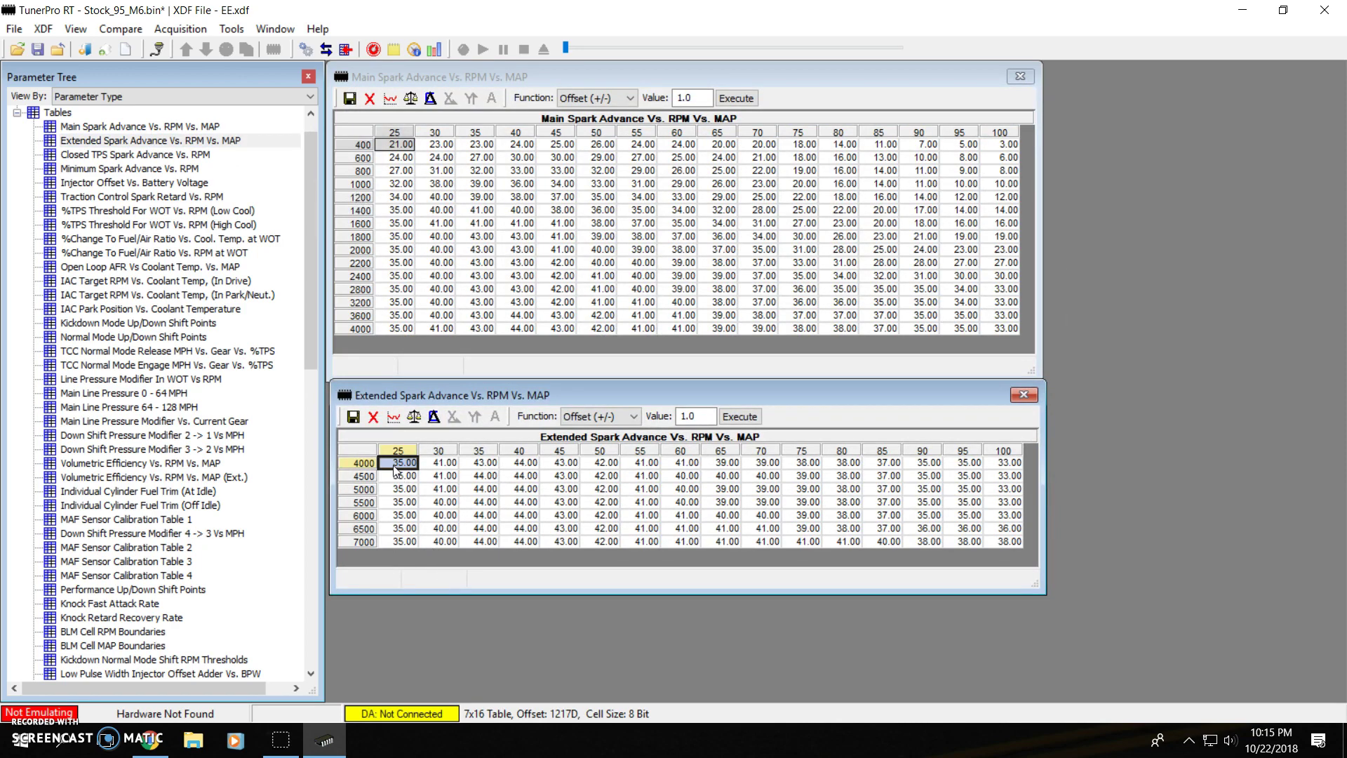
drag(486, 398, 487, 360)
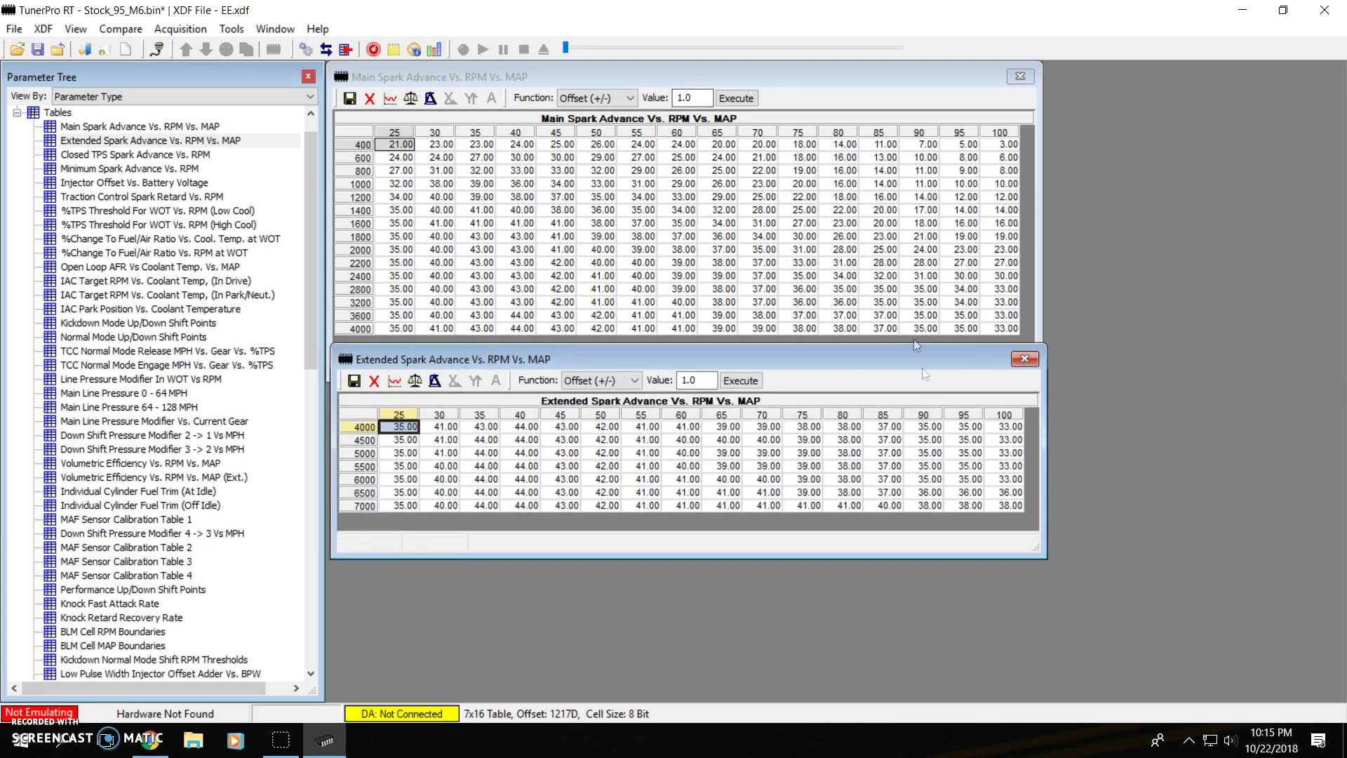
drag(646, 368, 670, 452)
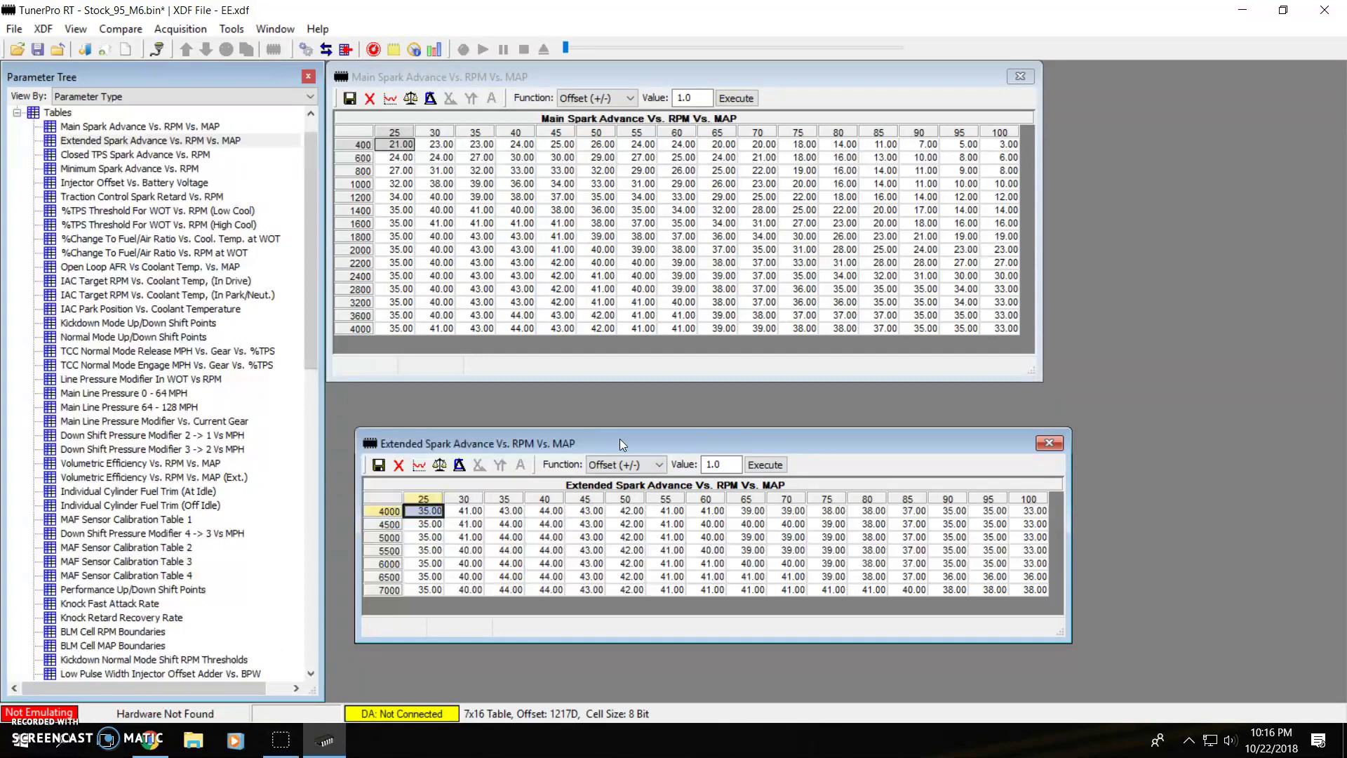
drag(620, 439, 594, 392)
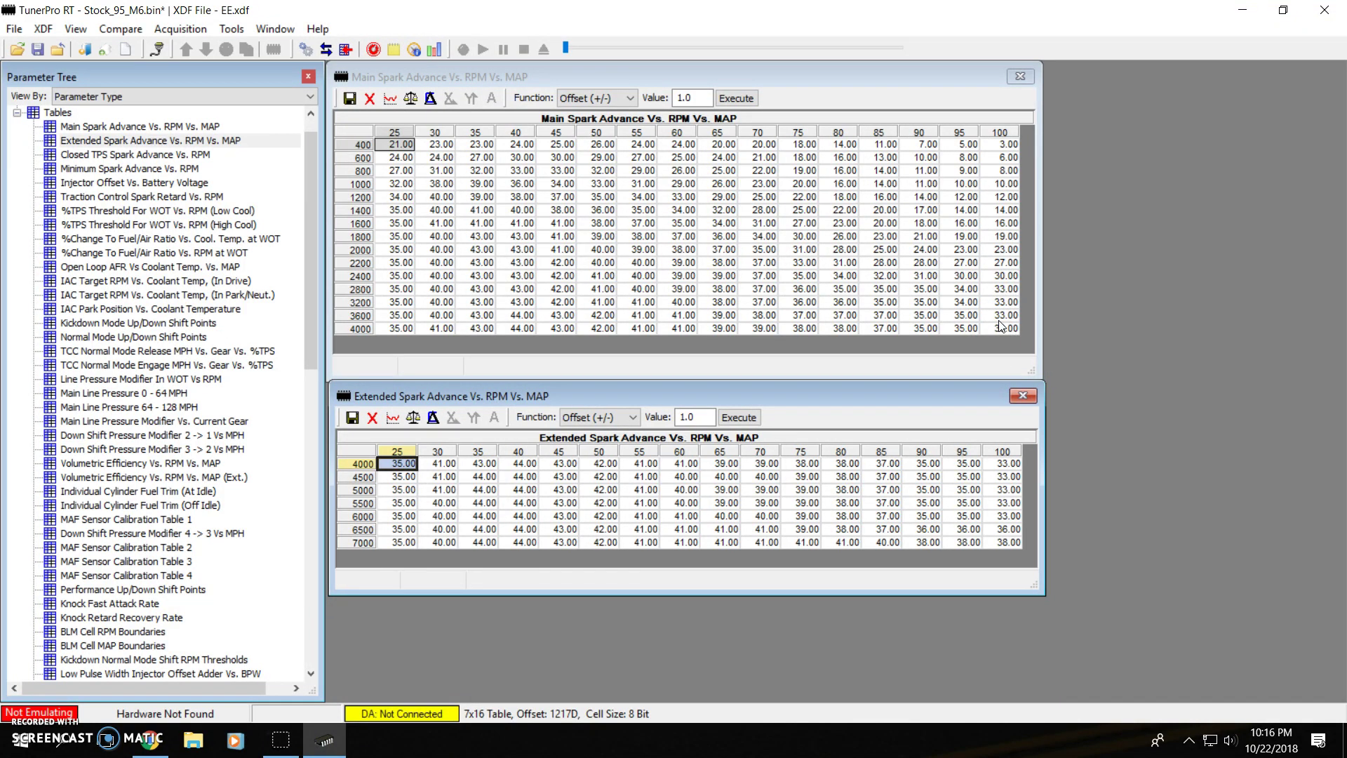
click(1023, 396)
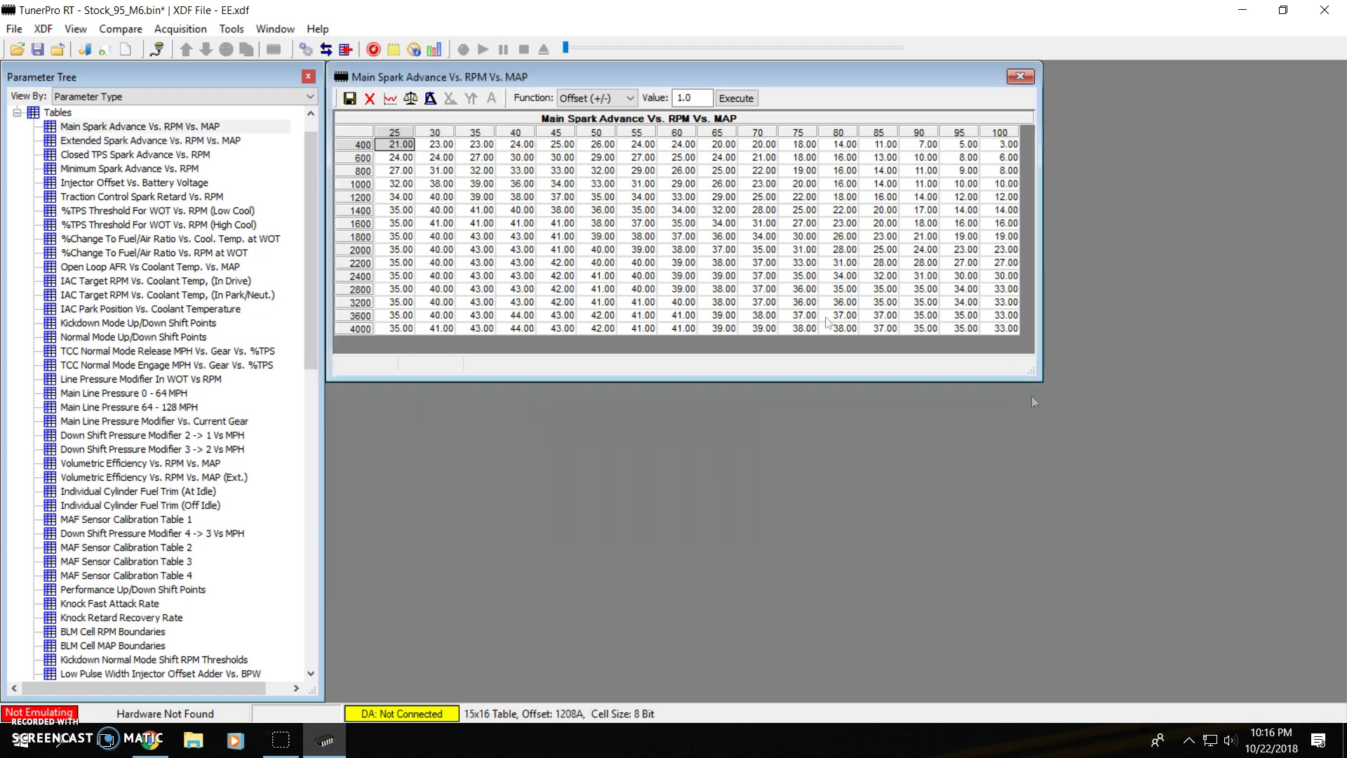
drag(501, 82, 576, 233)
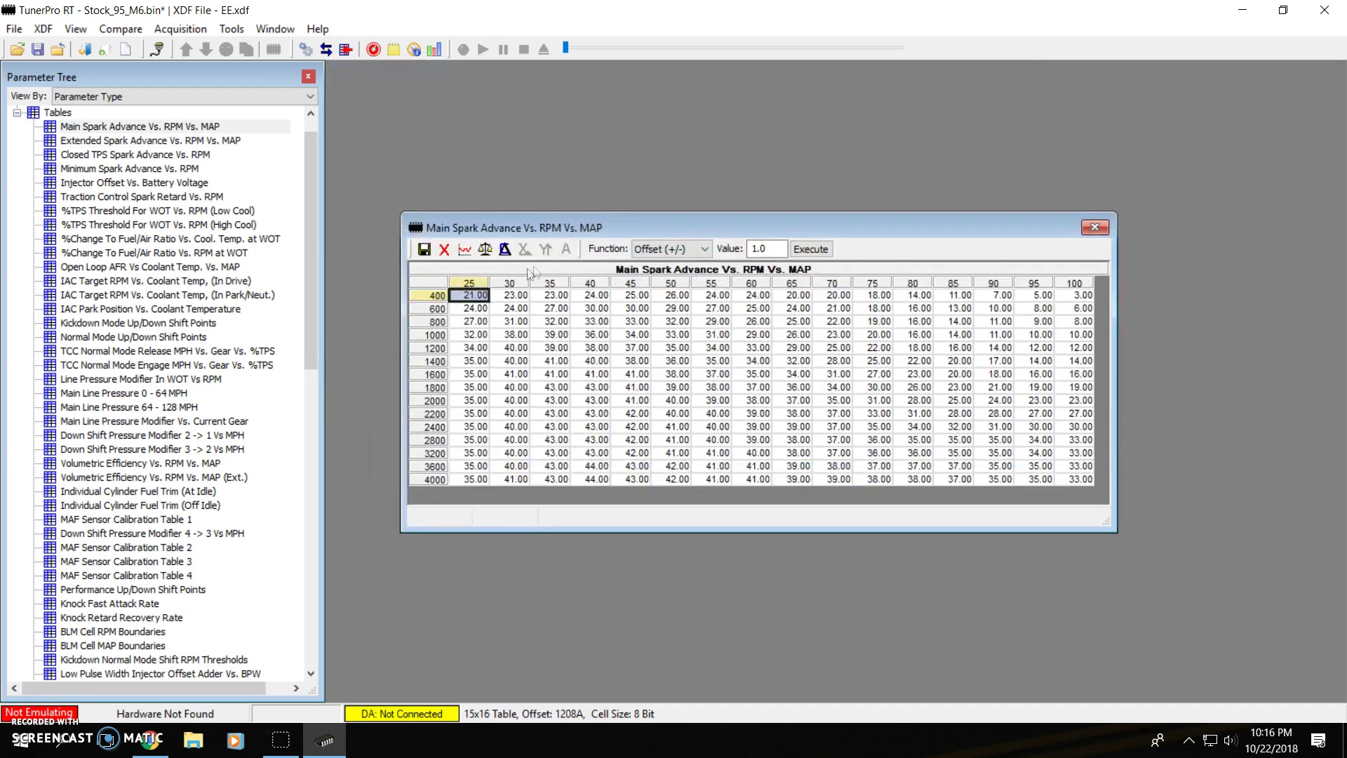
Show the spark table's 3D graph and snap it beside TunerPro, with the table in view
click(464, 251)
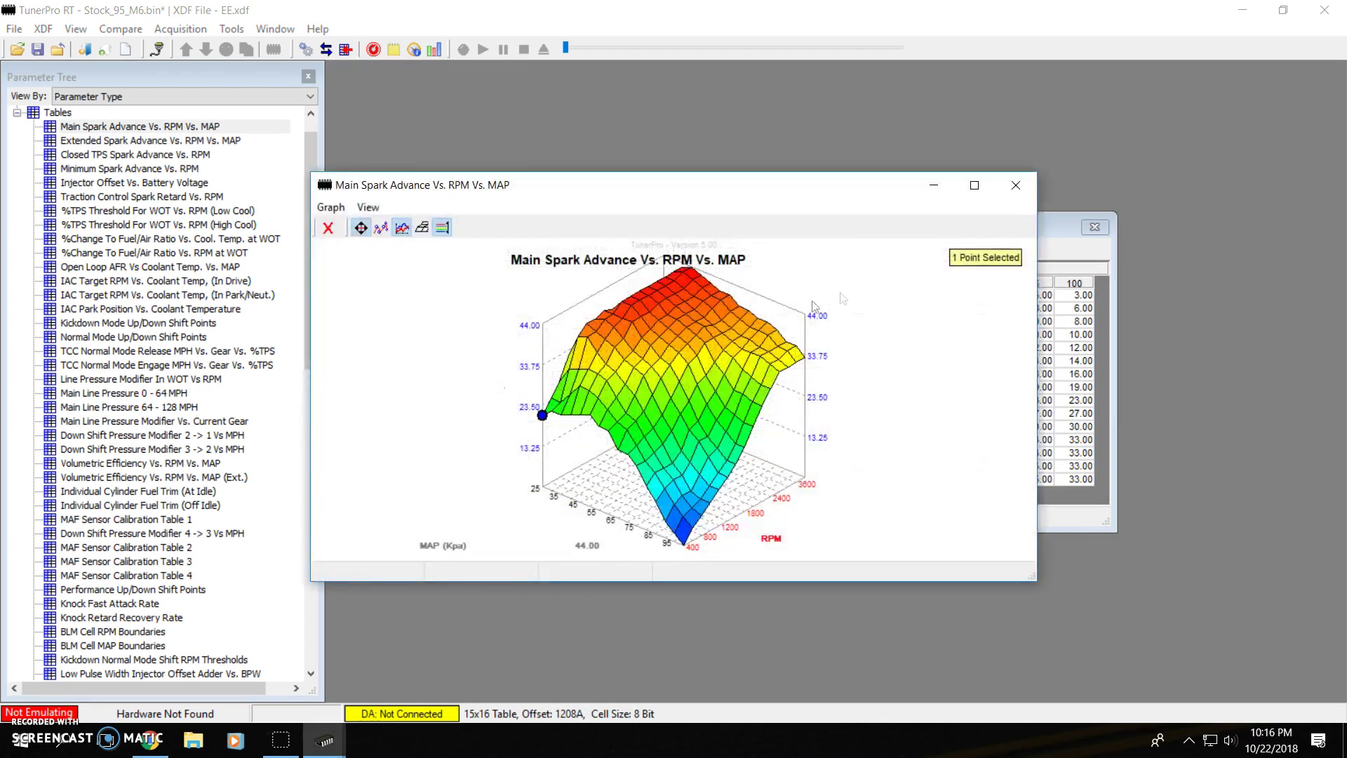
click(653, 346)
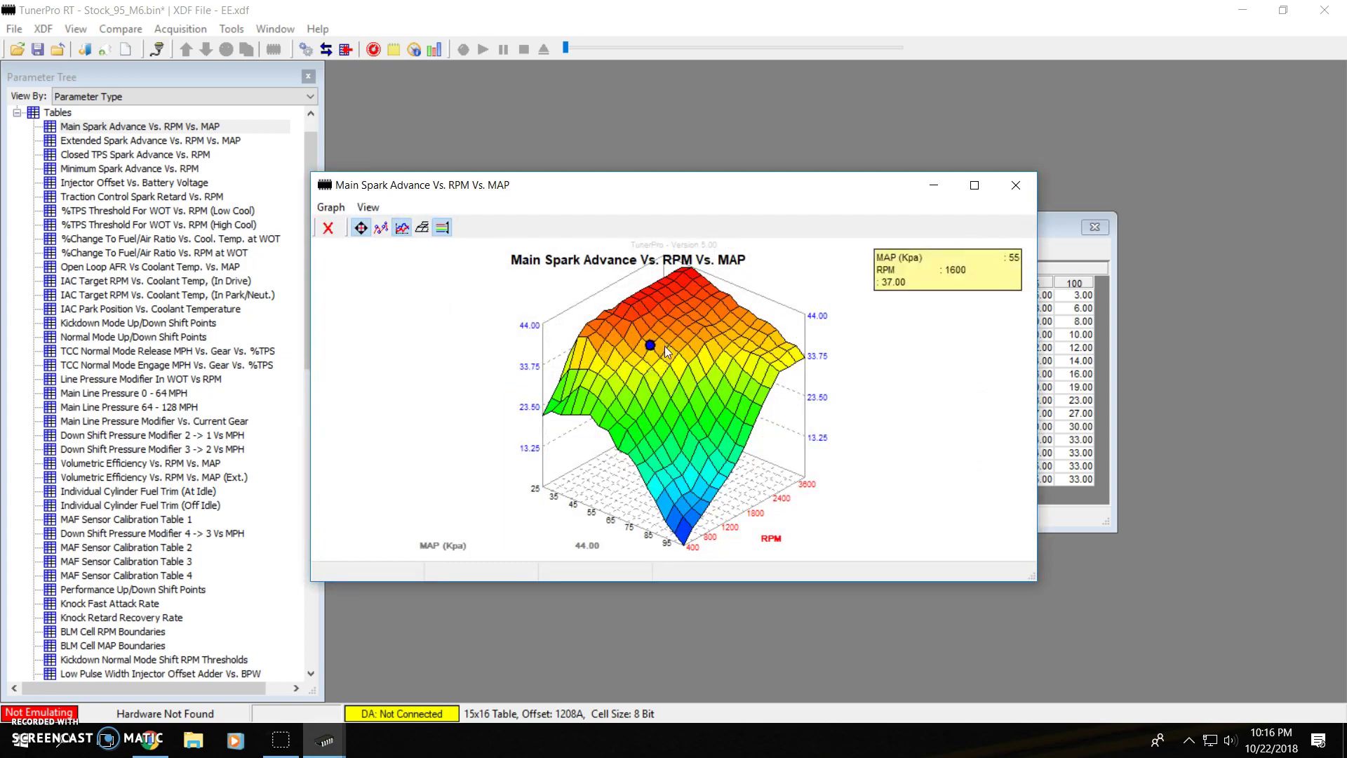
click(1015, 184)
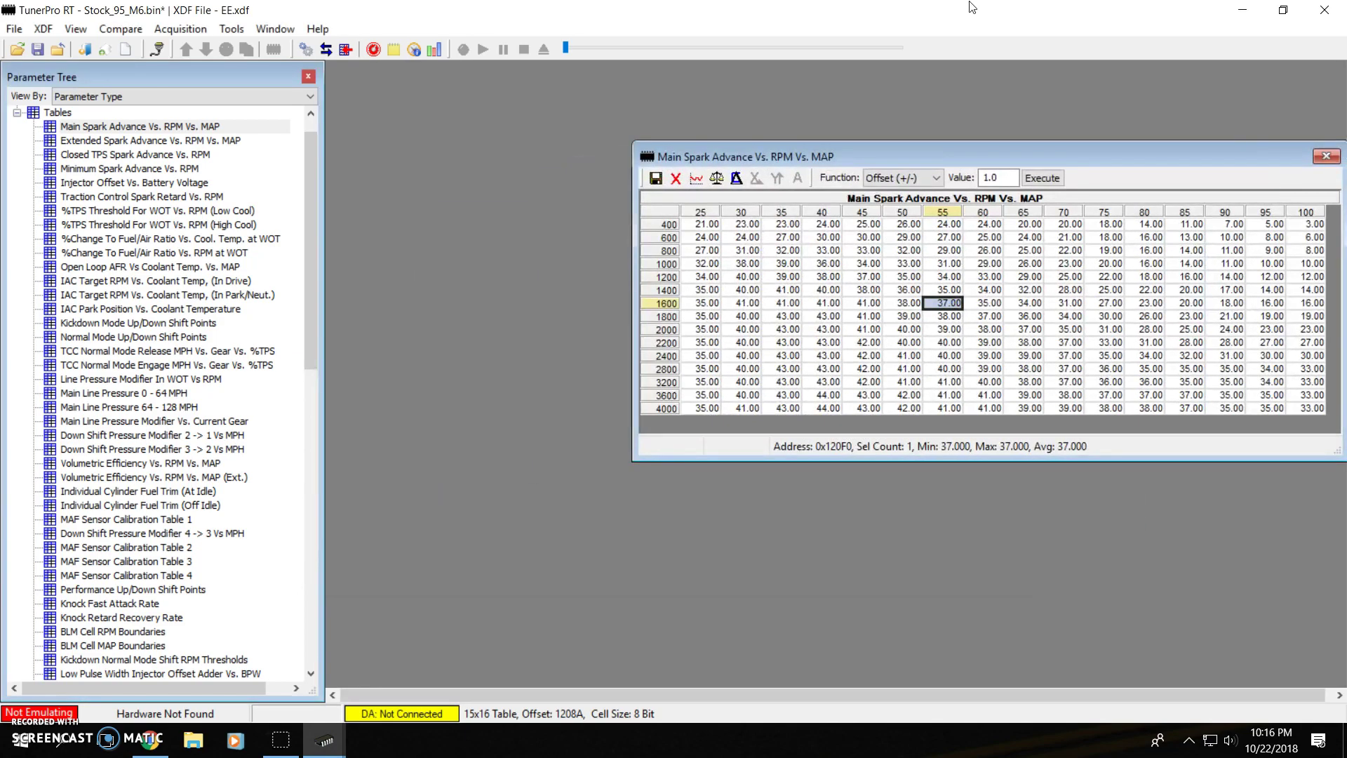
drag(972, 7, 2, 21)
click(742, 268)
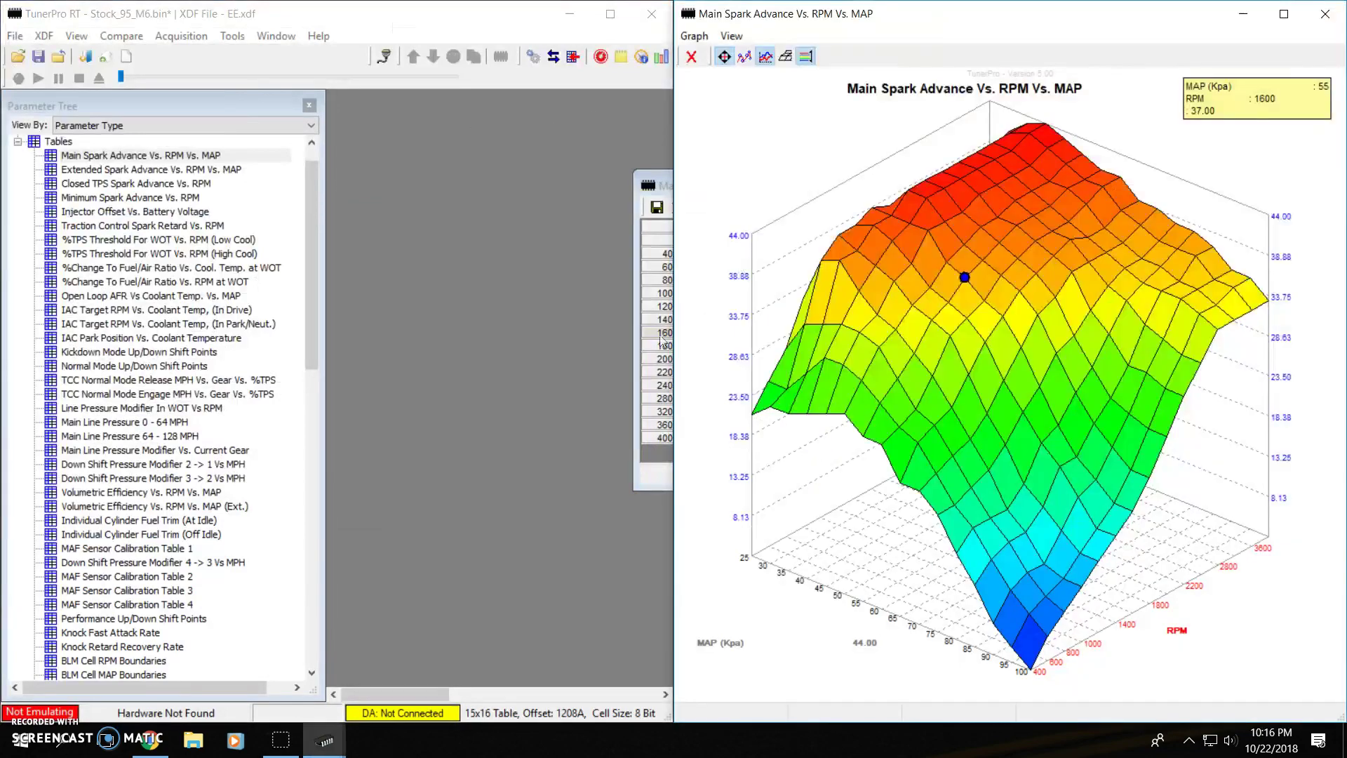
click(639, 217)
drag(665, 183, 362, 202)
From the MAP 35 column, step along the 1600 RPM row adjusting cells while watching the graph
click(473, 375)
key(Up)
key(Up)
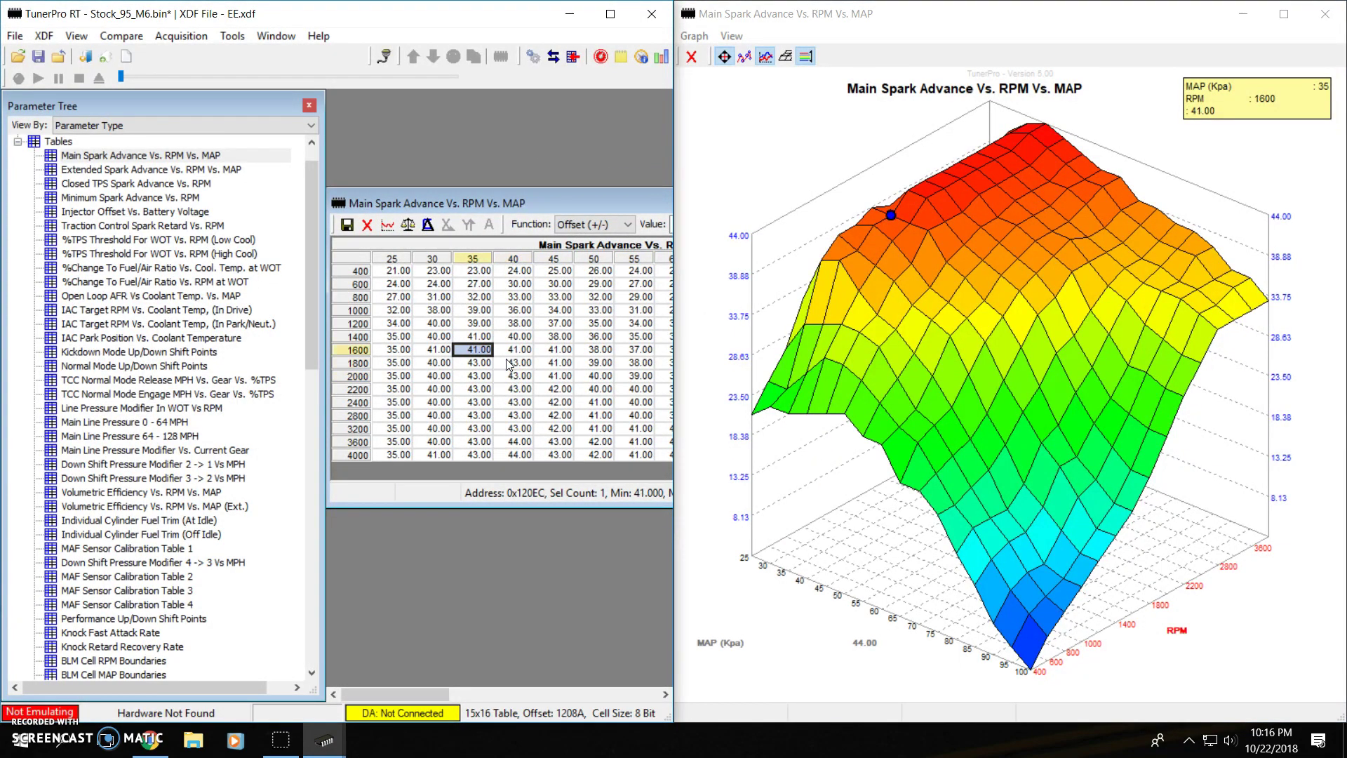
key(Up)
key(Right)
key(Right)
key(Left)
key(Down)
key(Up)
key(Left)
key(Right)
key(Down)
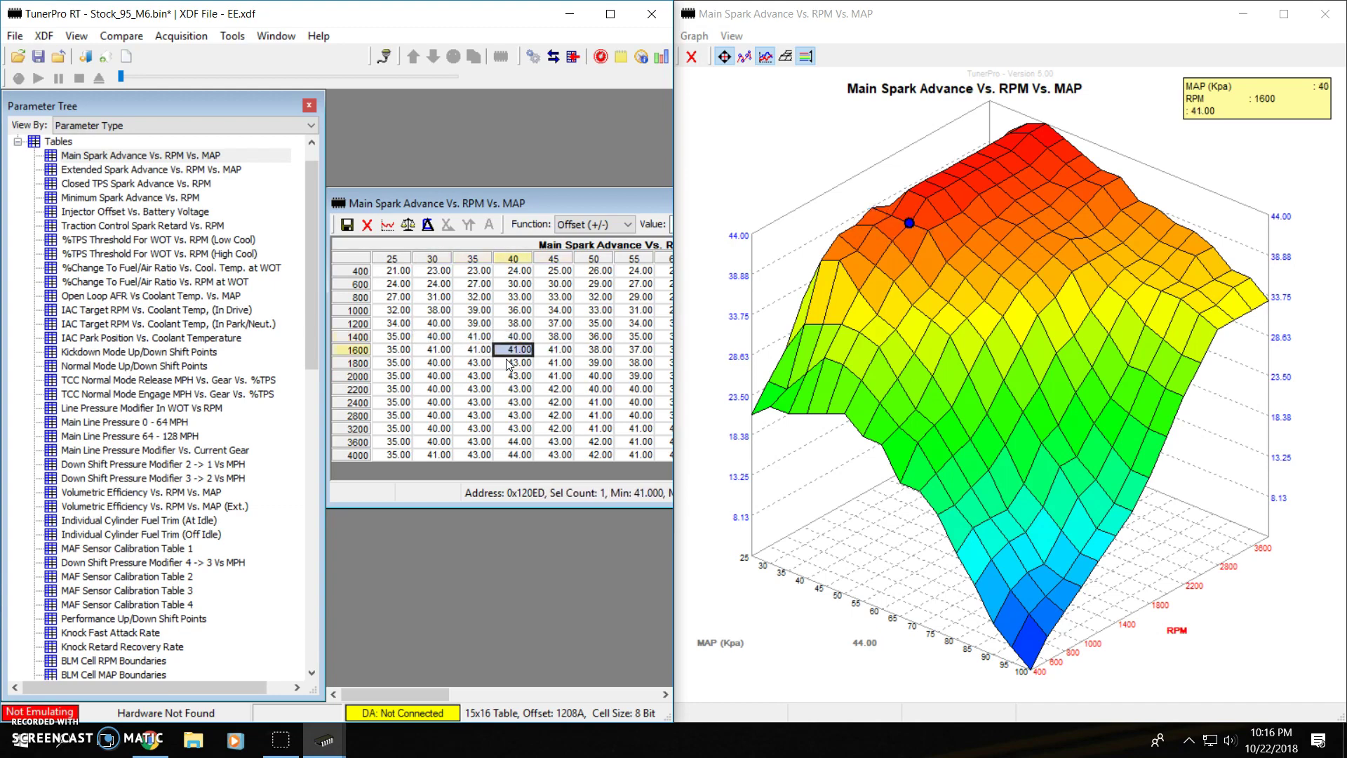
key(Left)
key(Down)
key(Up)
key(Right)
key(Right)
key(Up)
key(Left)
key(Right)
Move to the MAP 40 and 45 cells at 1600 RPM, then close the graph and maximize TunerPro
drag(620, 199, 447, 190)
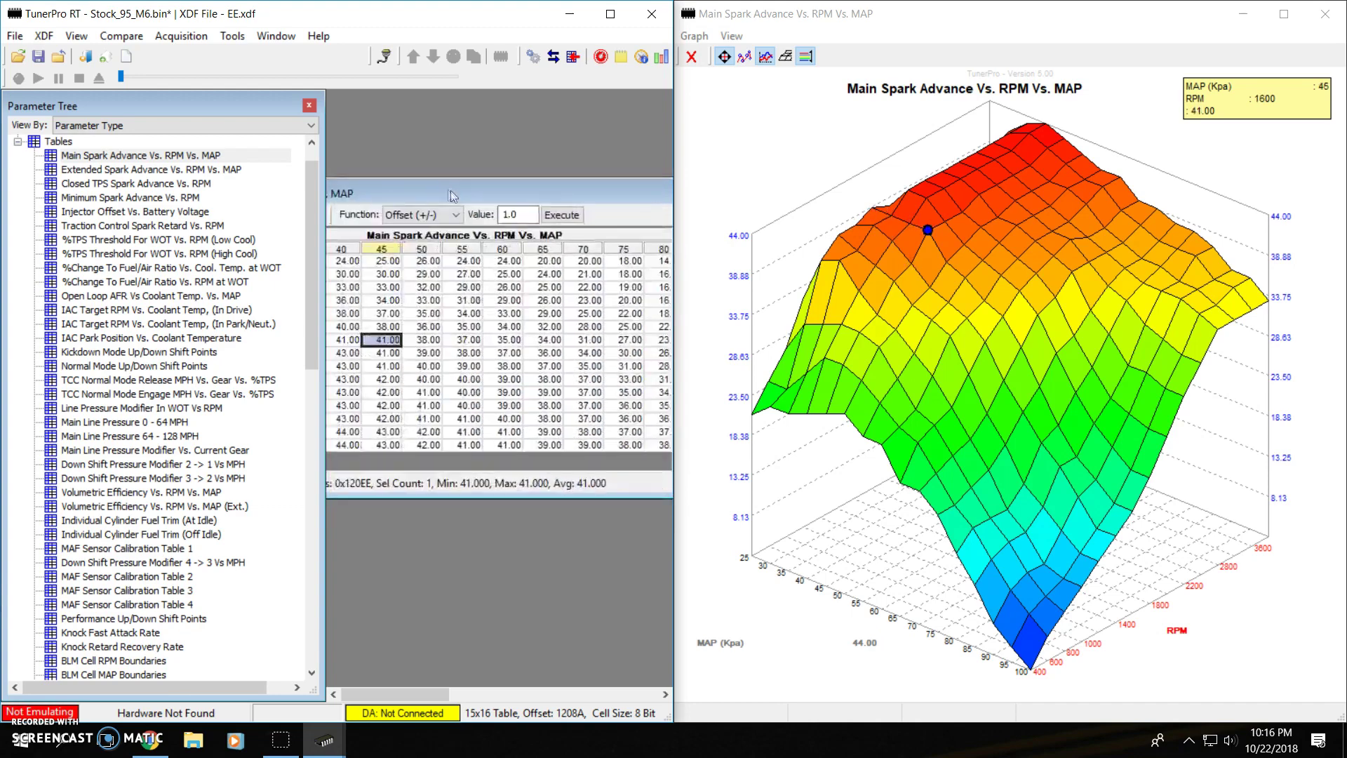
key(Down)
key(Down)
key(Left)
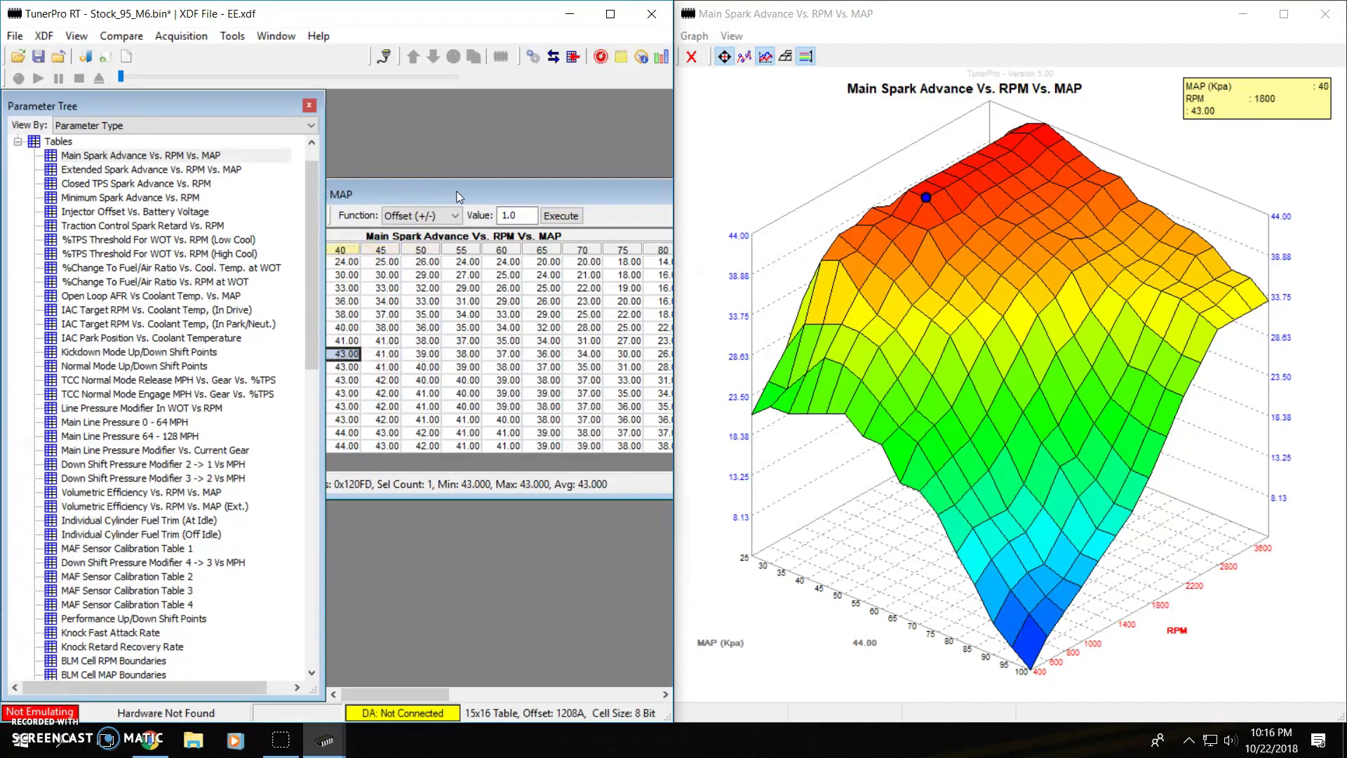
key(Up)
key(Right)
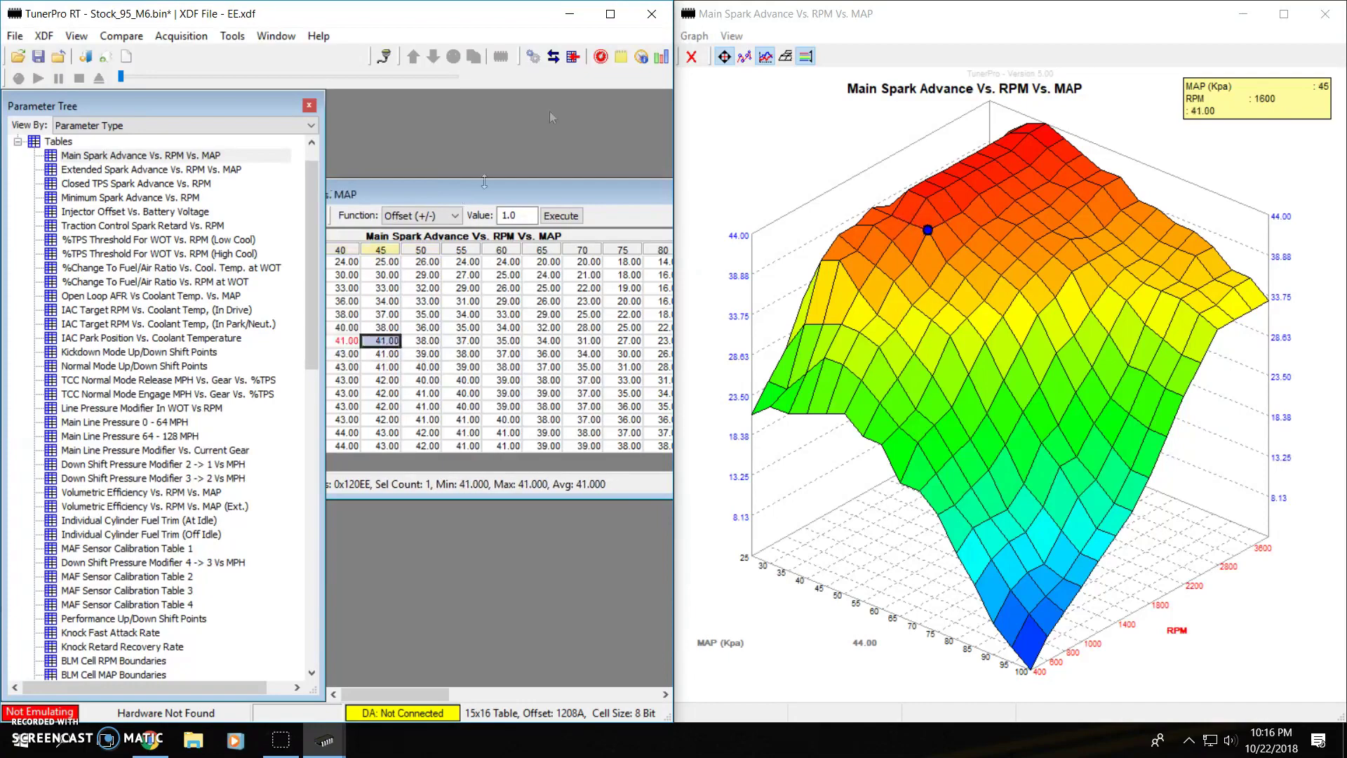
click(1324, 13)
click(610, 14)
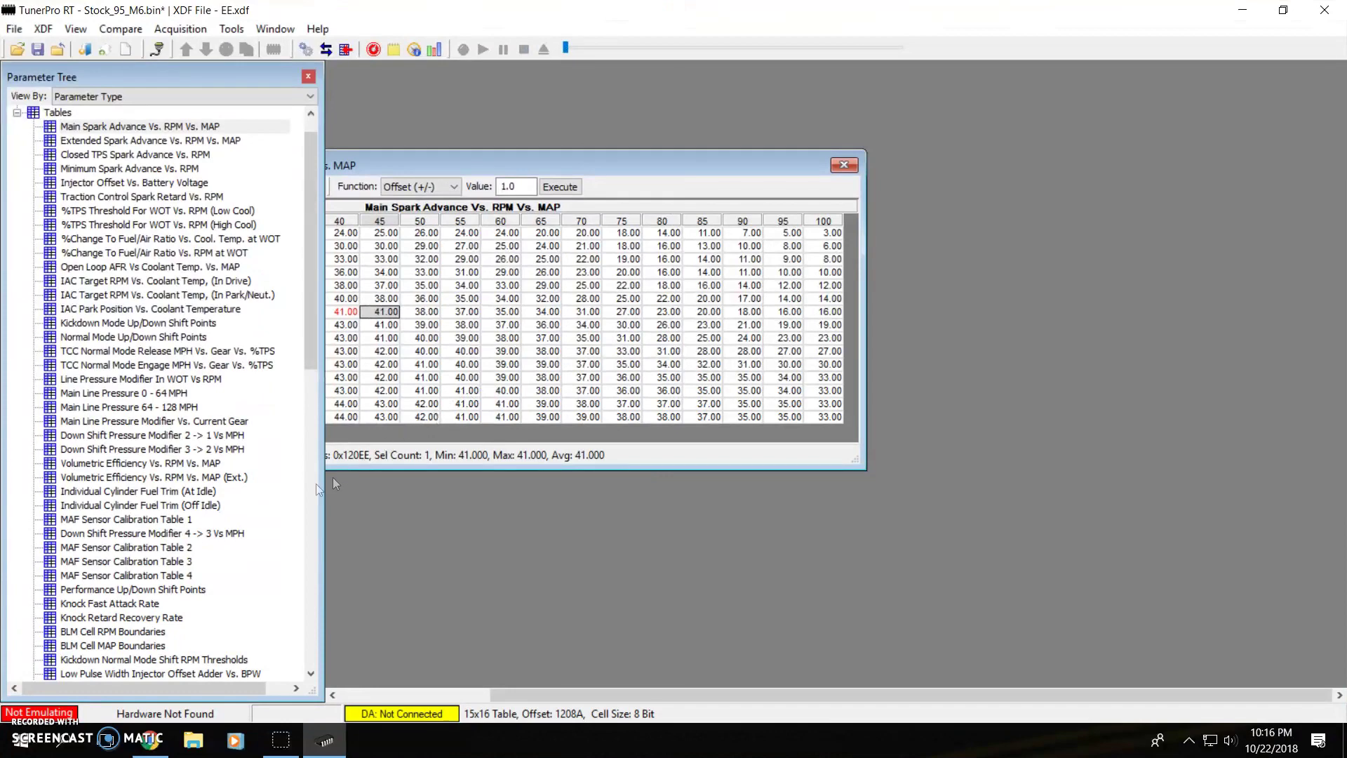
Load compare bins through Compare > Load Compare Bins, setting Bin 1 and Bin 2
drag(553, 164, 765, 137)
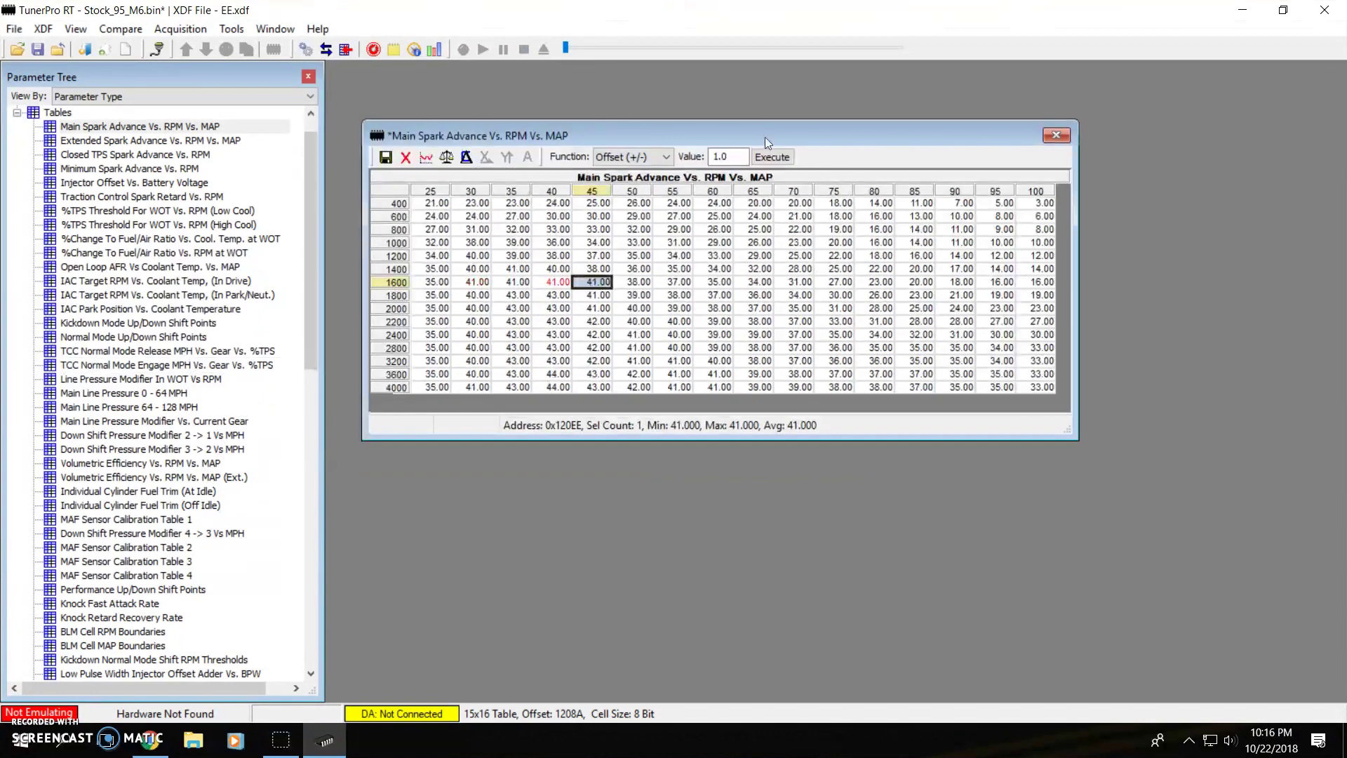
click(120, 29)
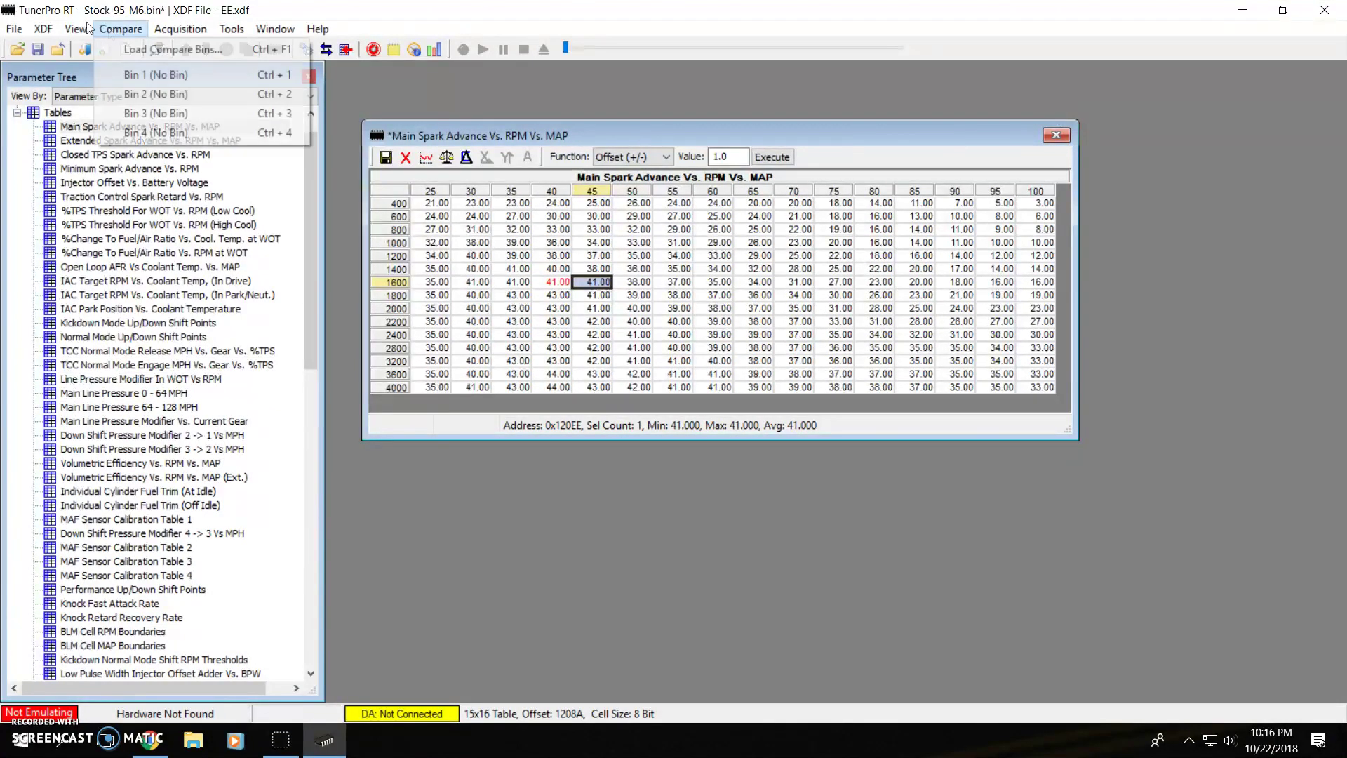
click(132, 50)
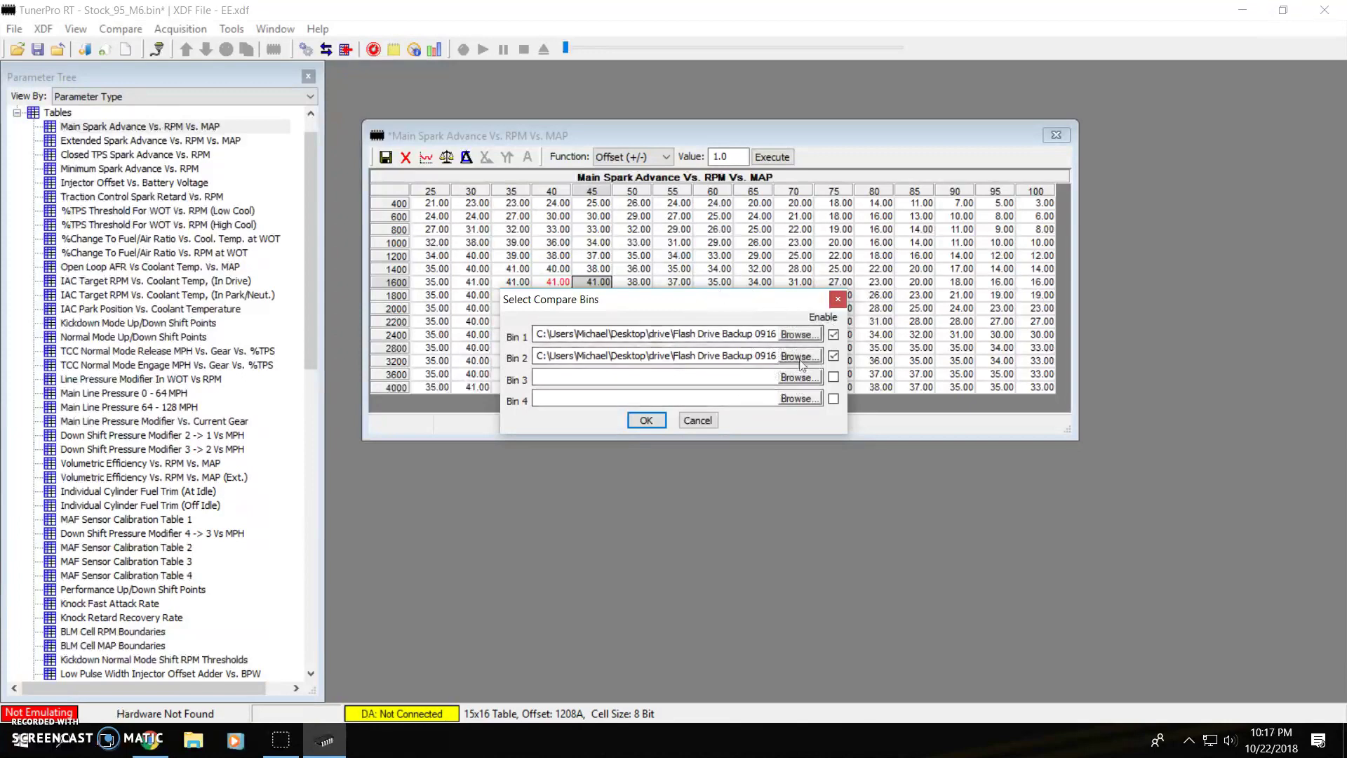
click(652, 423)
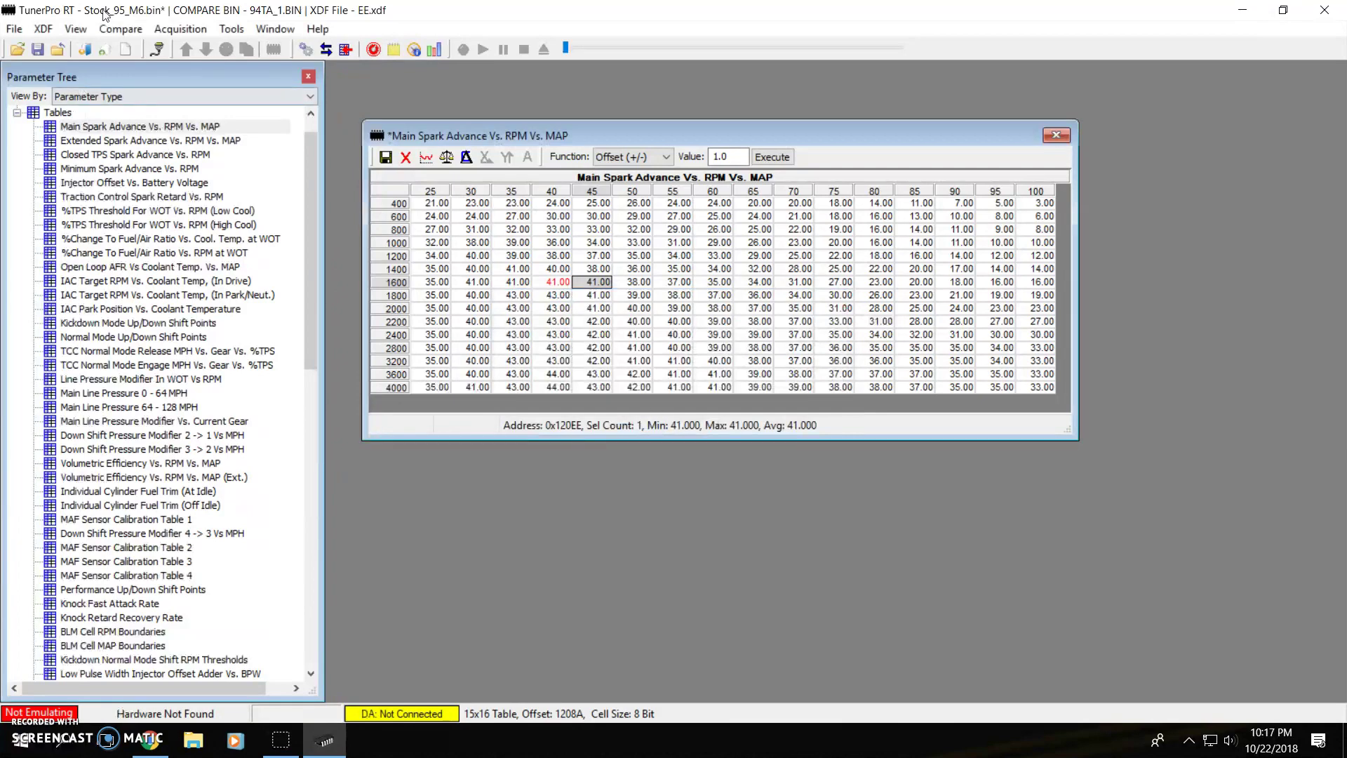
Make BIG CAT - Tune Medium.bin the active compare bin and show its data in the table
click(121, 29)
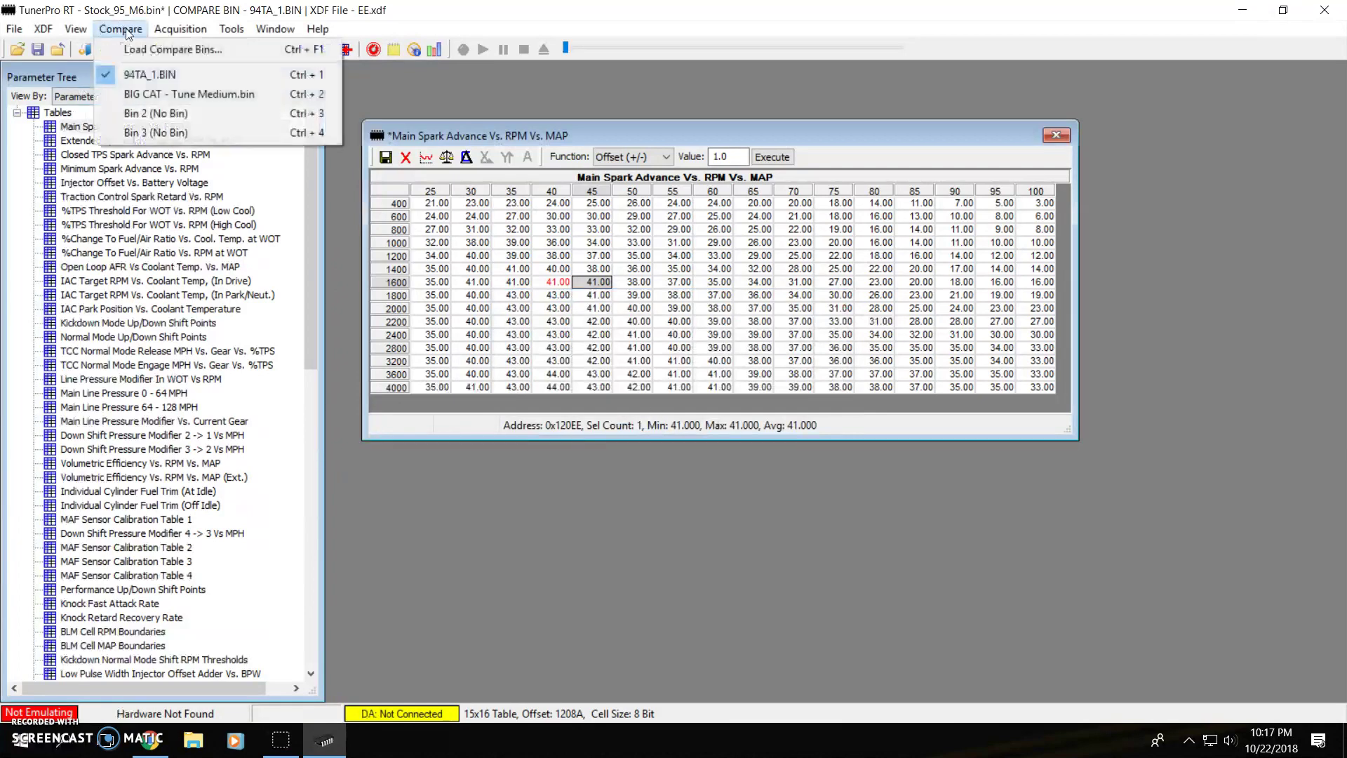
click(148, 95)
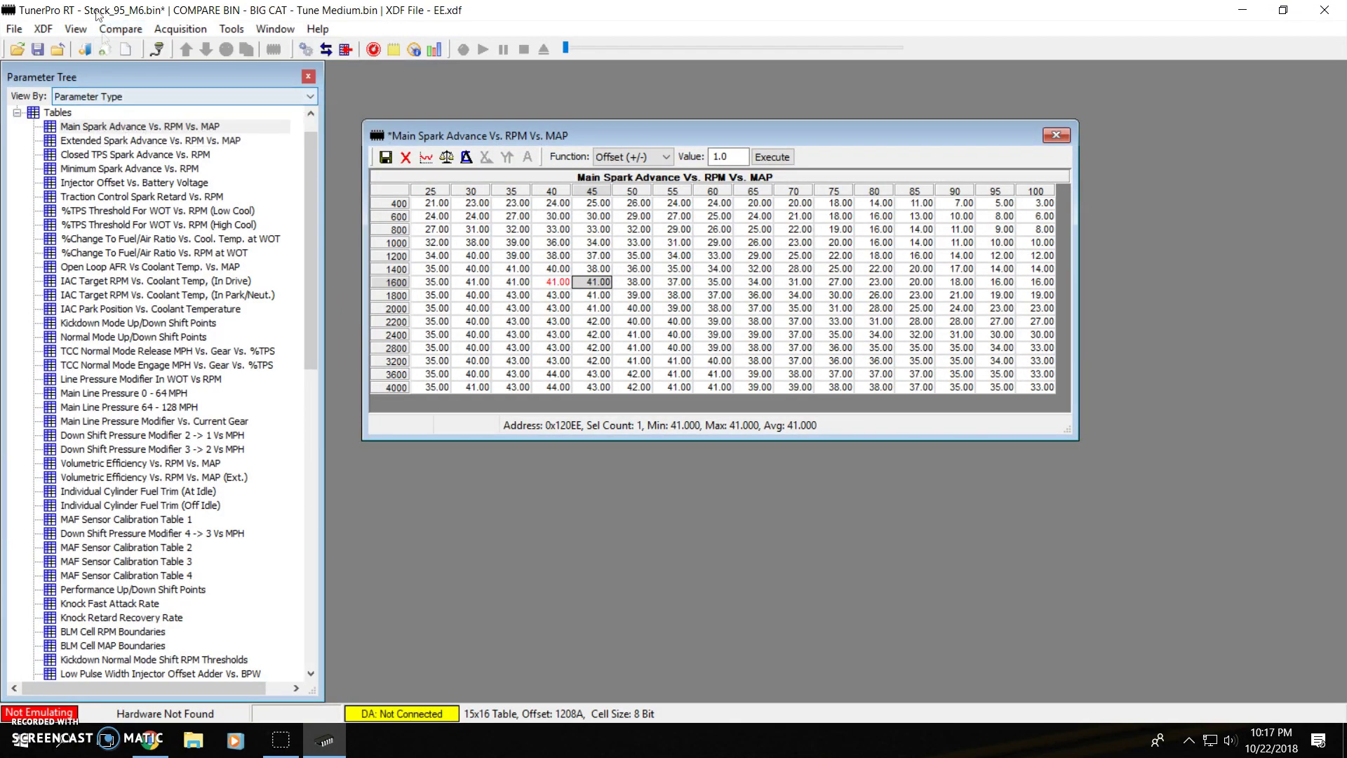
click(562, 282)
click(675, 334)
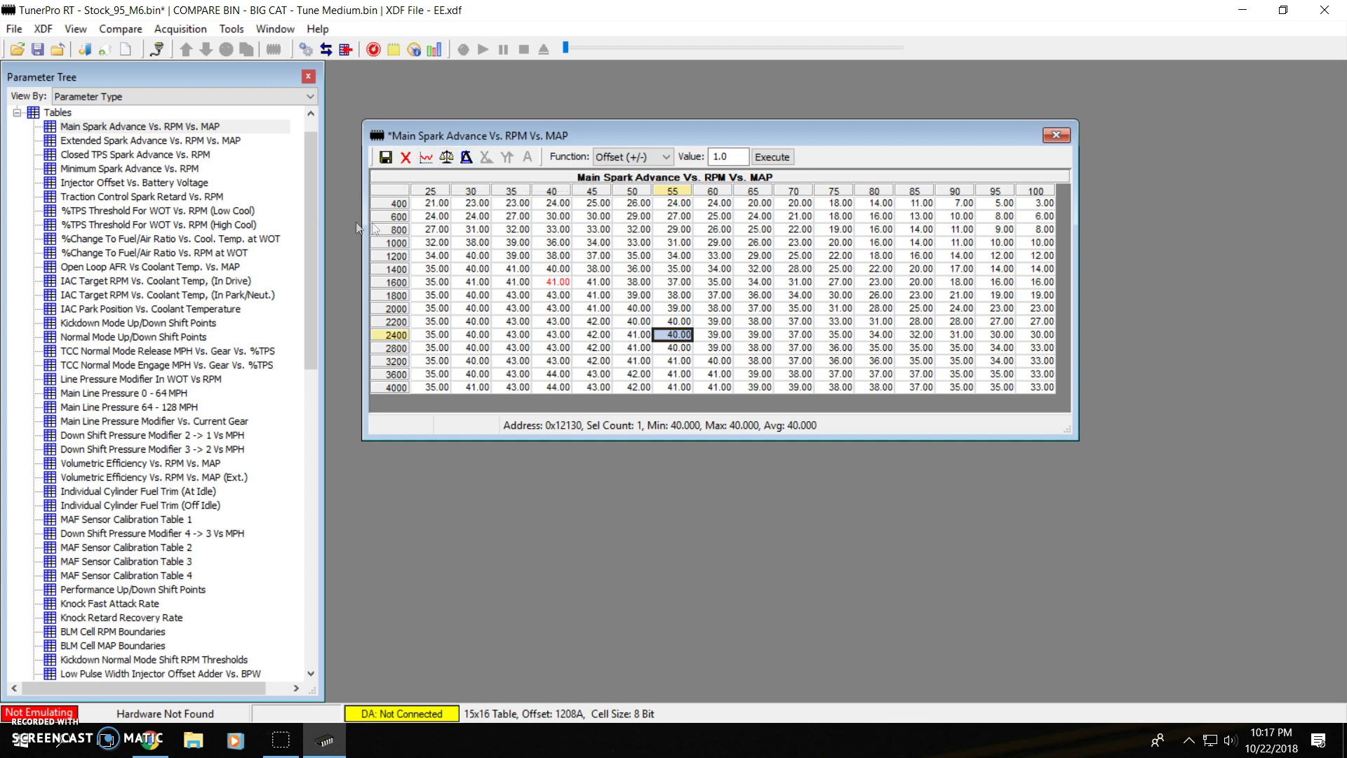
click(448, 153)
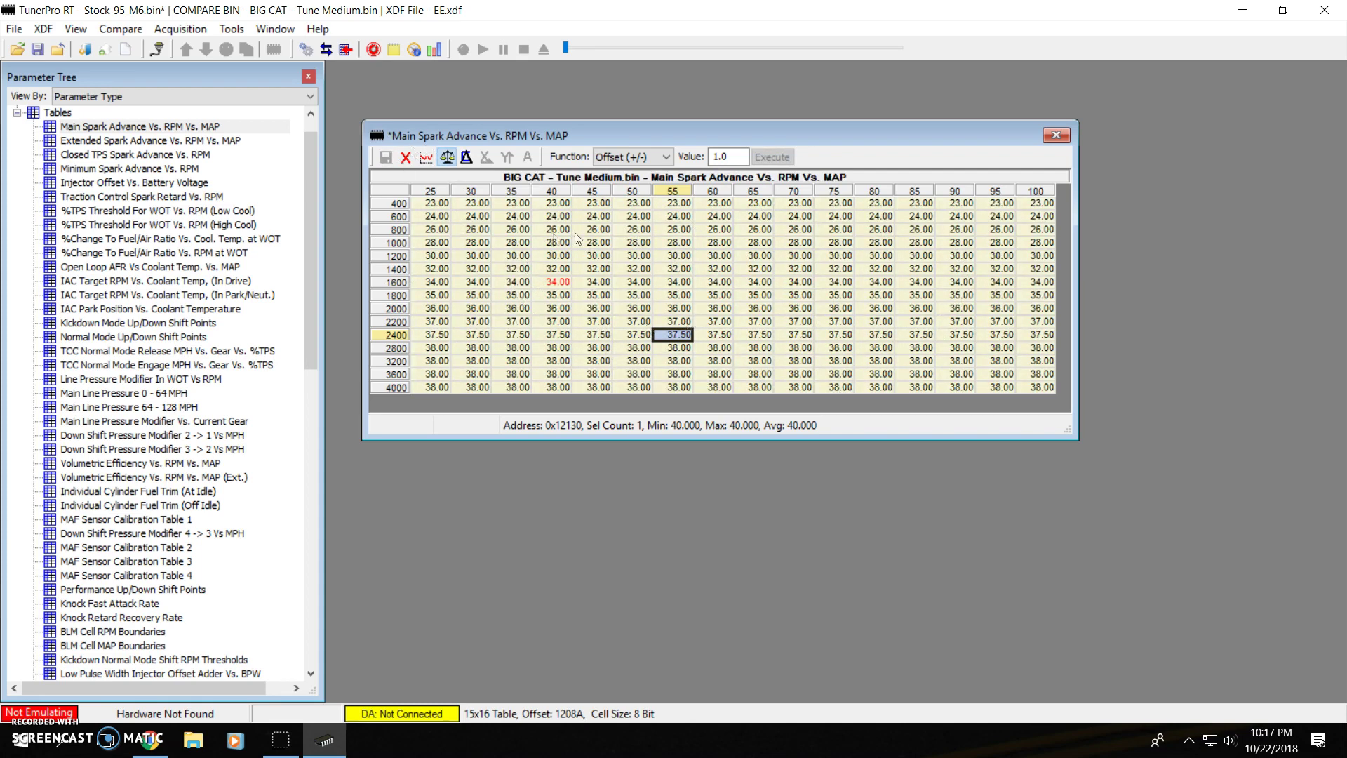
Toggle the table between BIG CAT compare values and the main tune's values
click(123, 30)
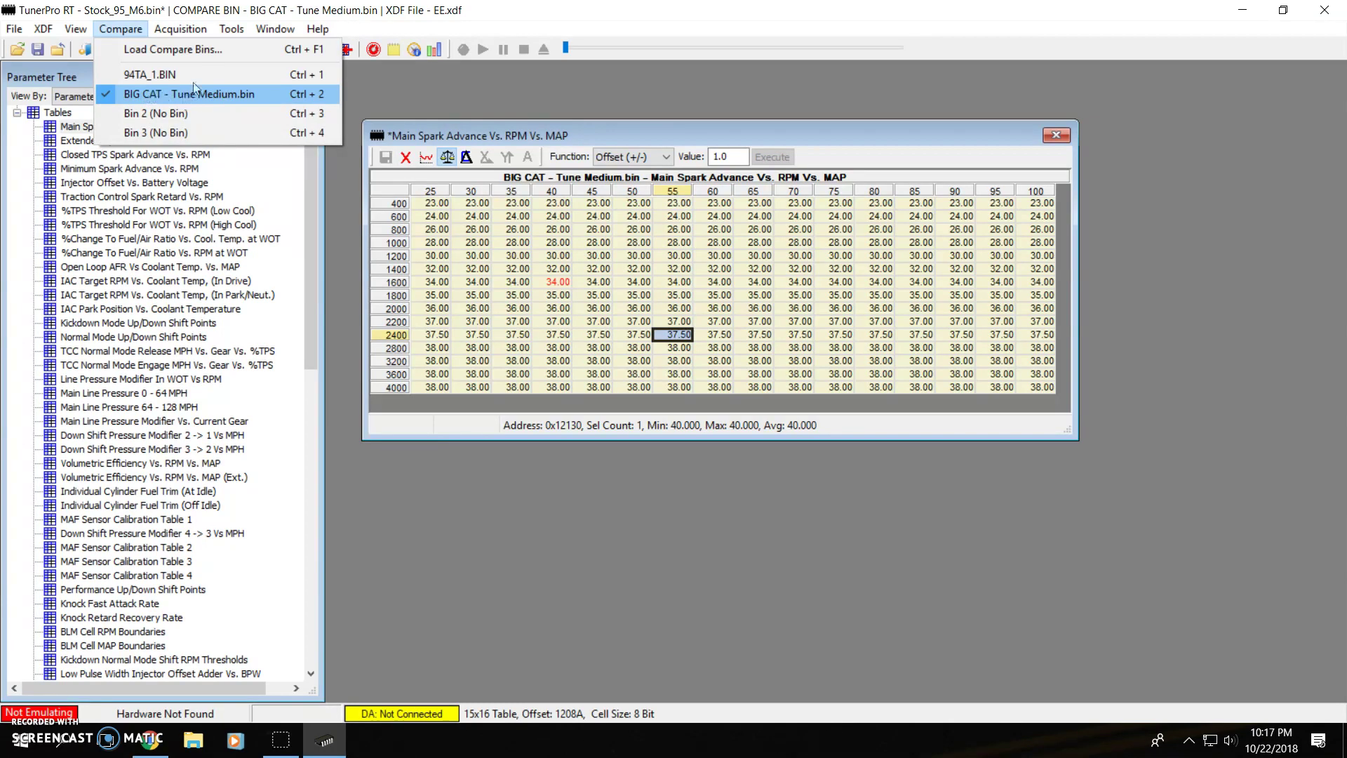
click(127, 30)
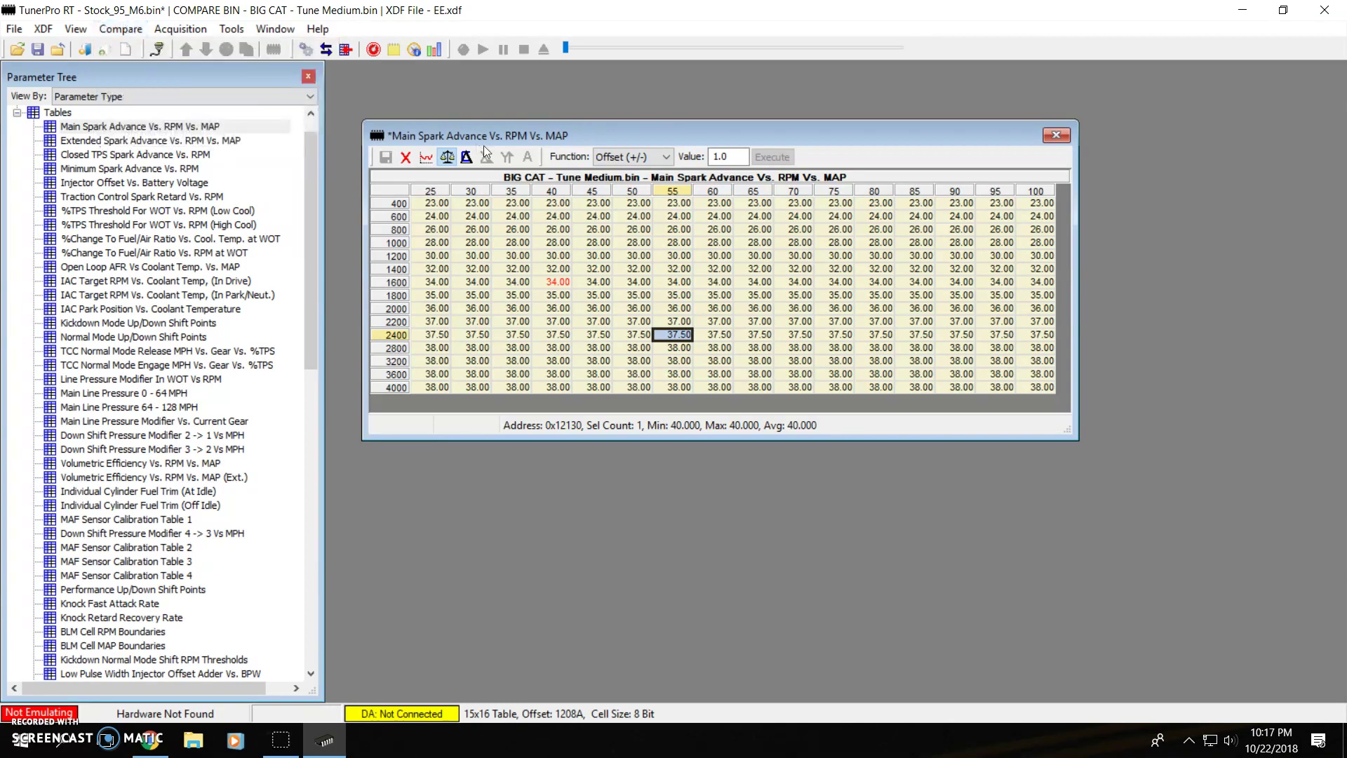
click(448, 156)
click(448, 155)
click(447, 156)
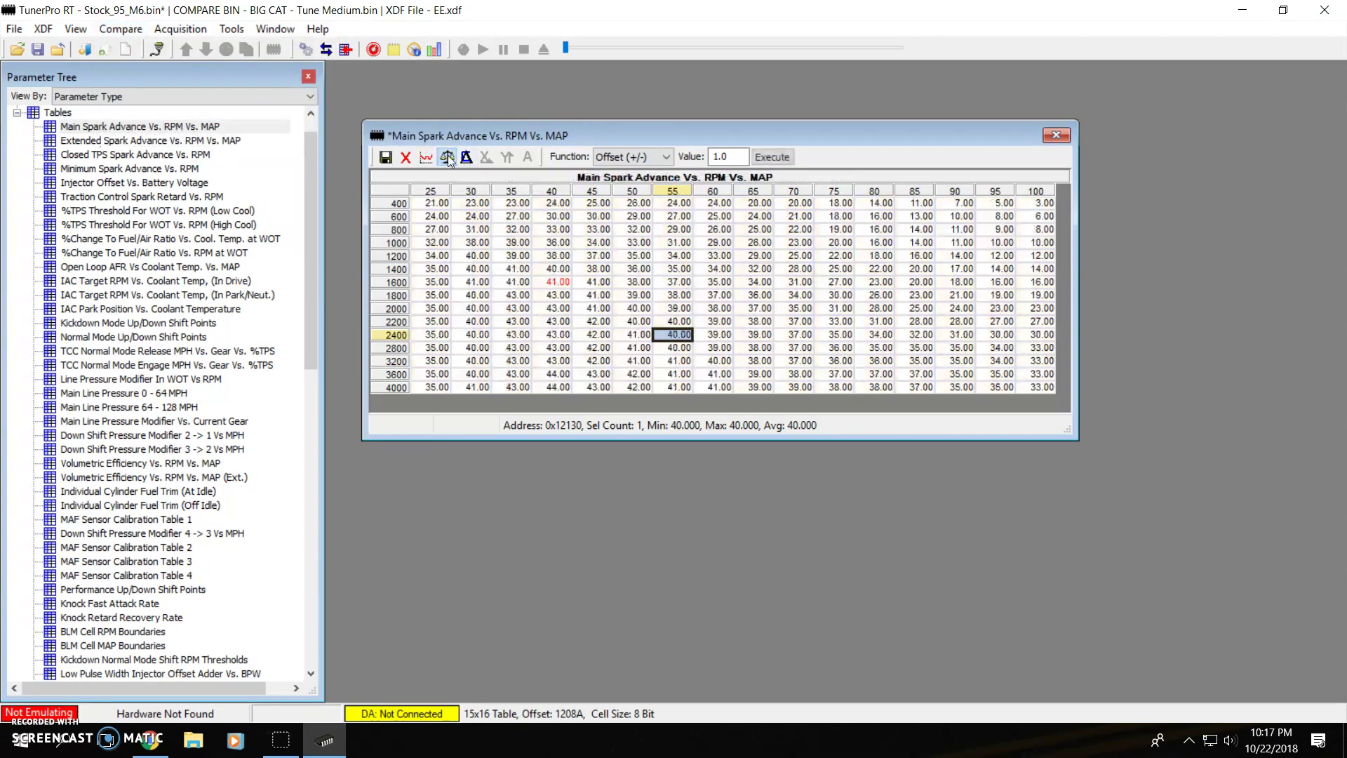
click(447, 155)
click(448, 156)
Open the 3D graph and toggle between the main and BIG CAT spark surfaces
click(426, 158)
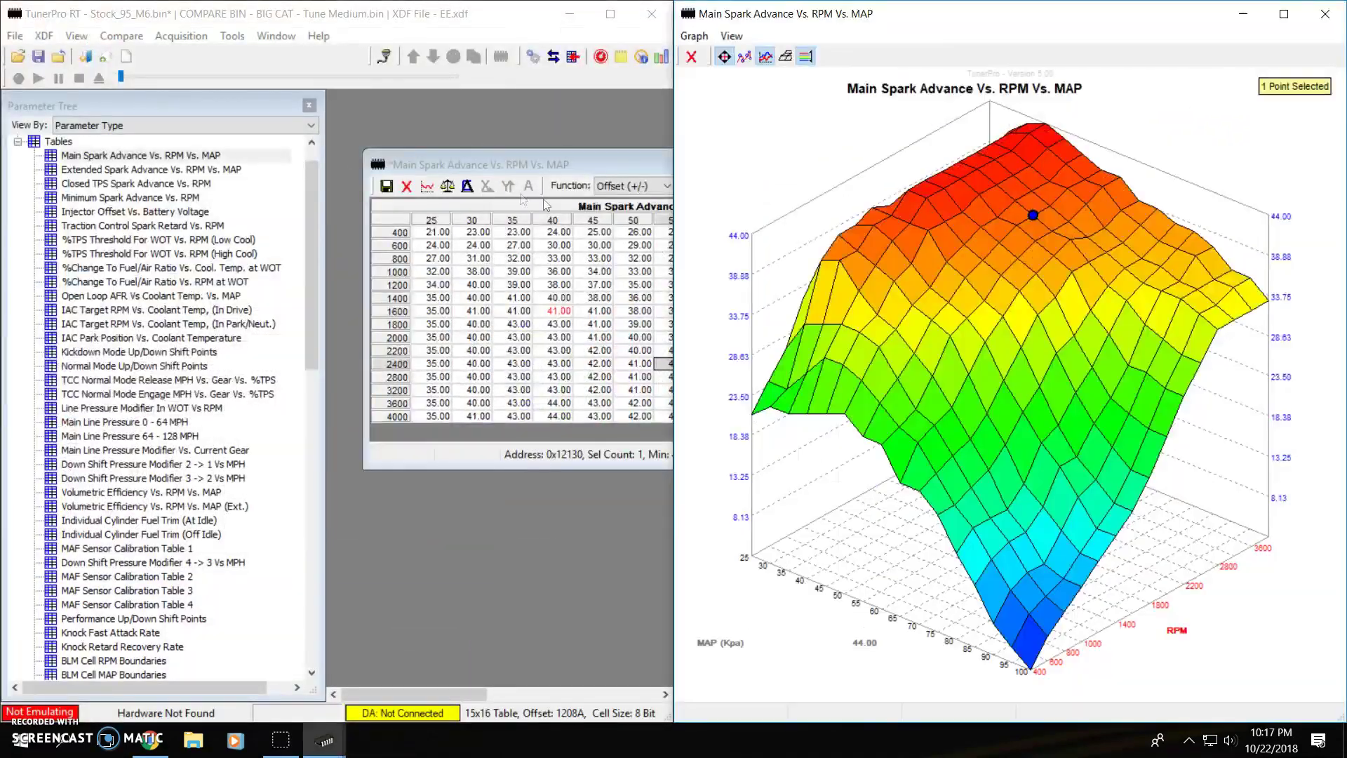
click(447, 187)
click(447, 186)
click(447, 187)
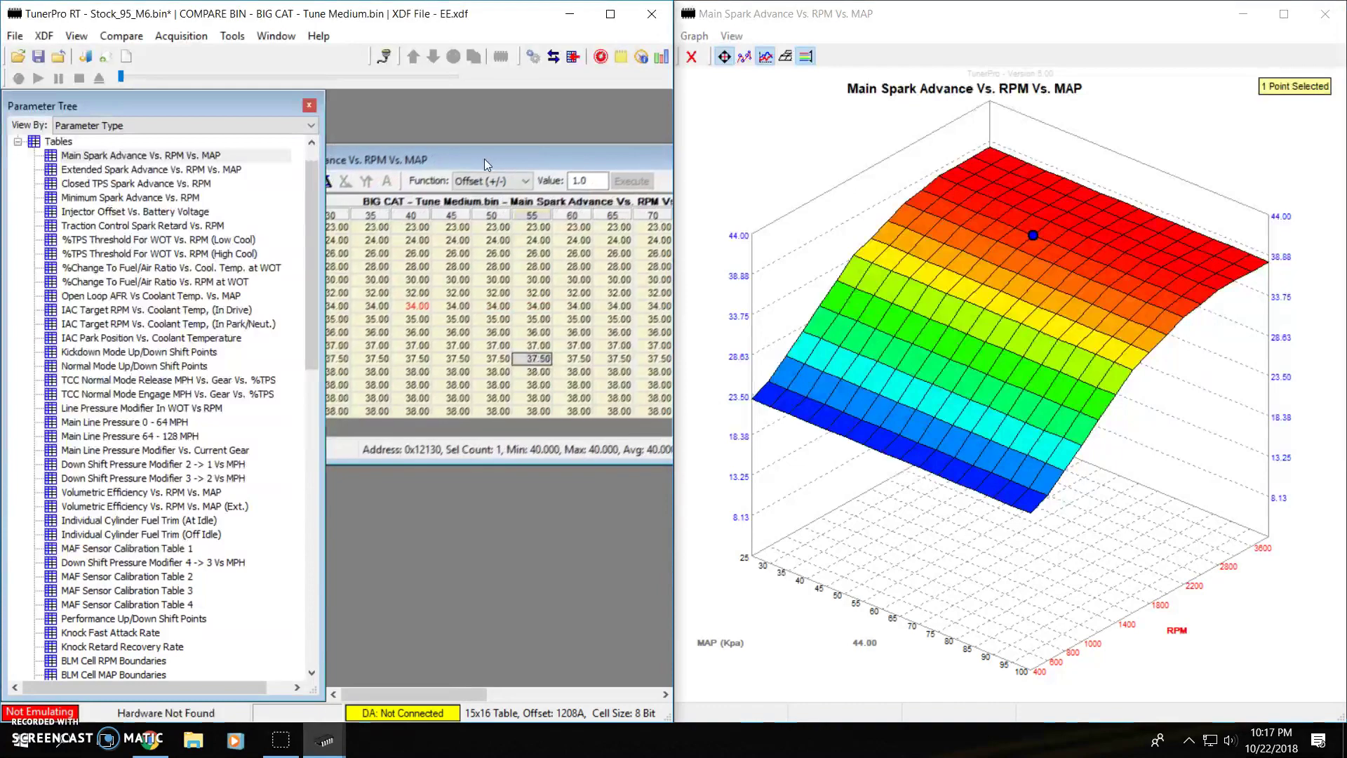
Close the graph, maximize TunerPro, and show differences against BIG CAT, e.g. 2.50 at 2400 RPM/55 MAP
click(1324, 13)
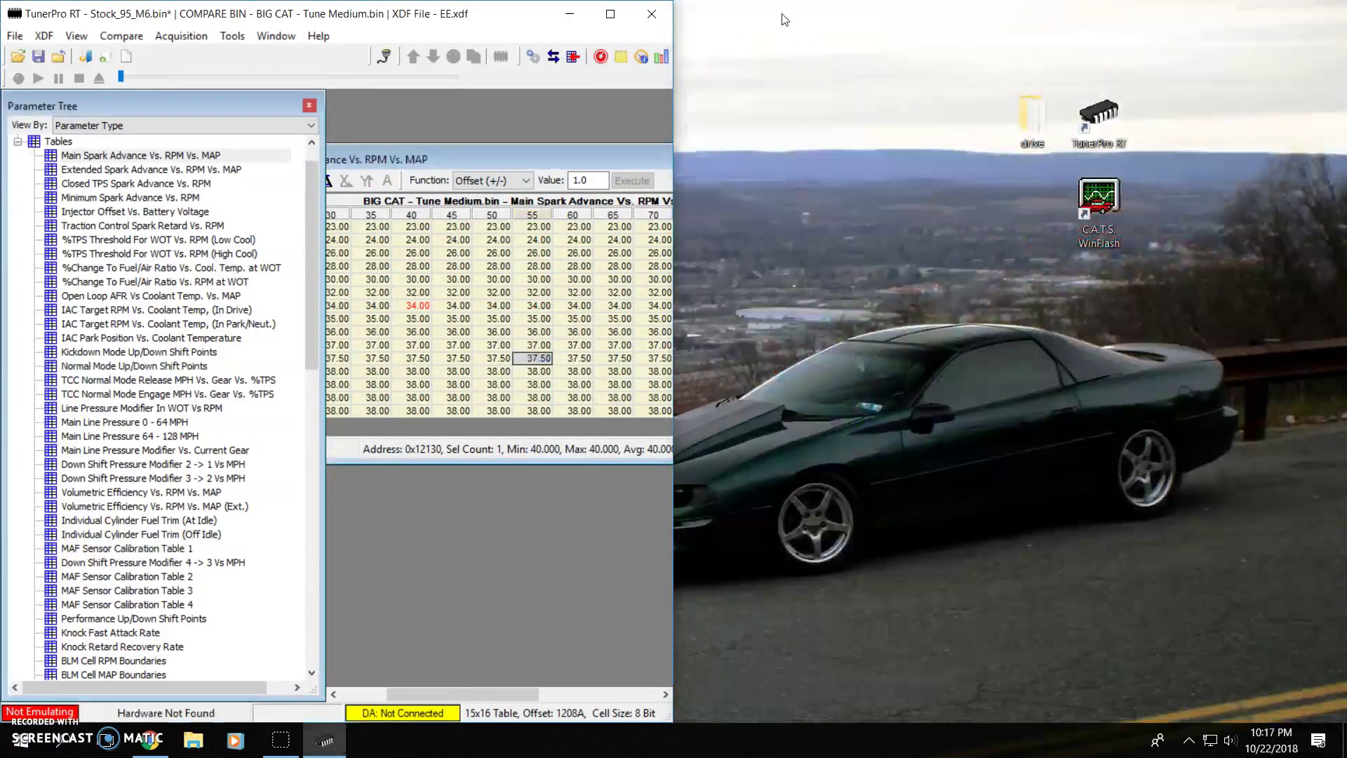
click(618, 21)
drag(706, 130, 932, 125)
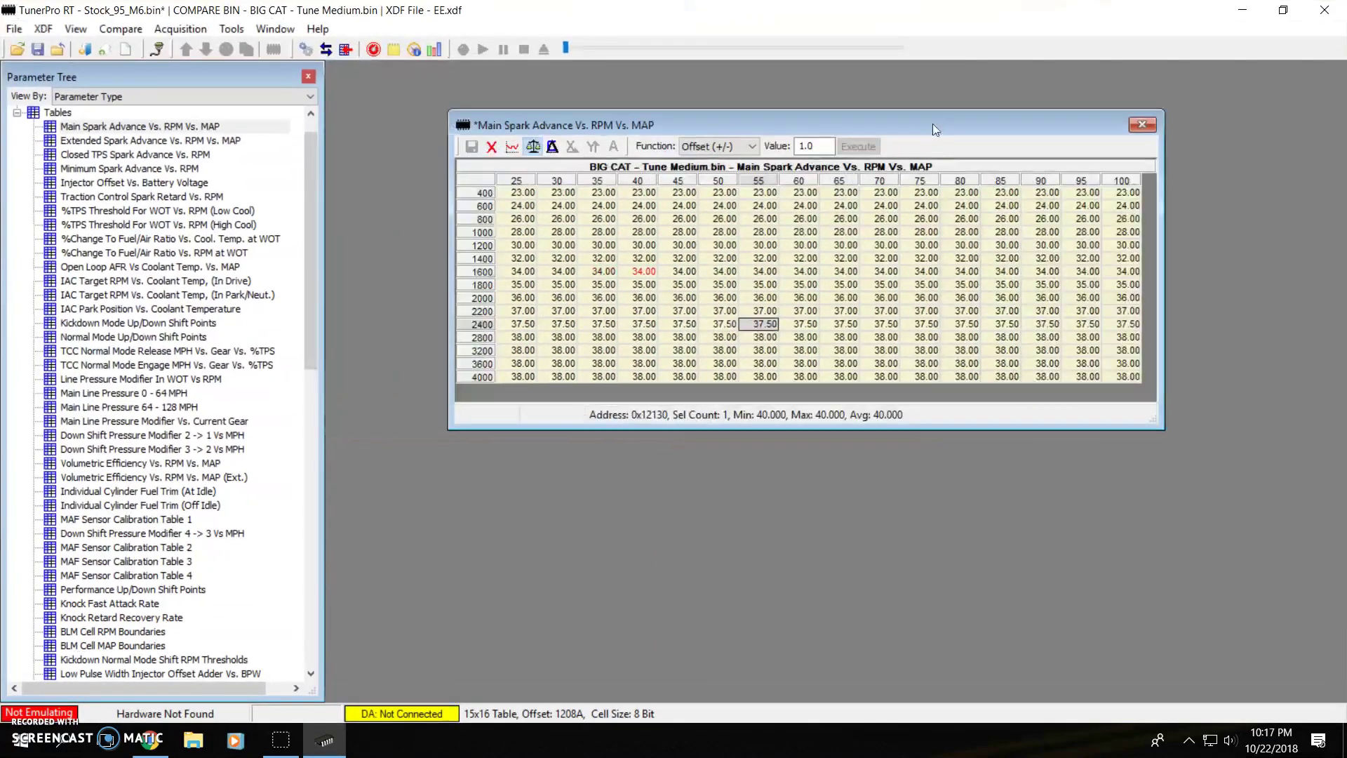
click(540, 148)
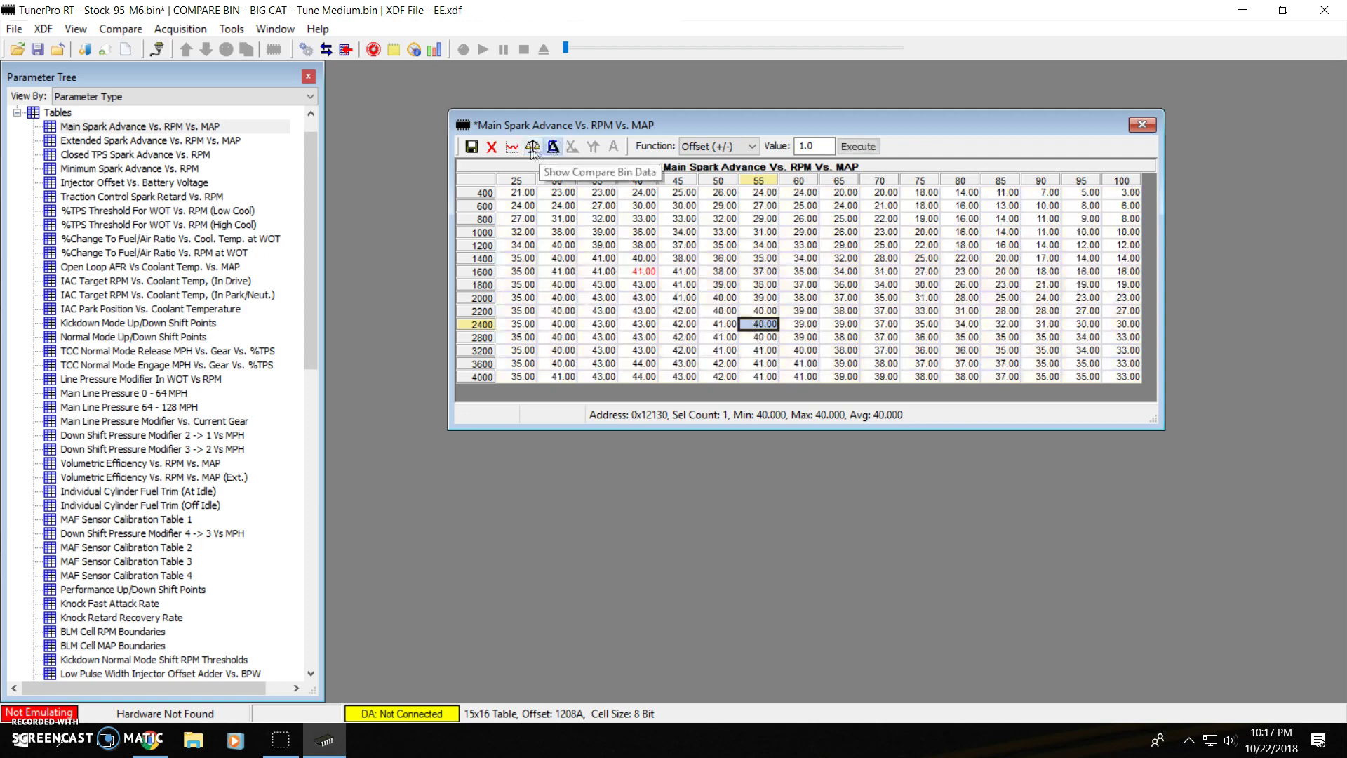
click(533, 149)
Return the spark table to absolute values and close it without committing
click(533, 148)
click(532, 149)
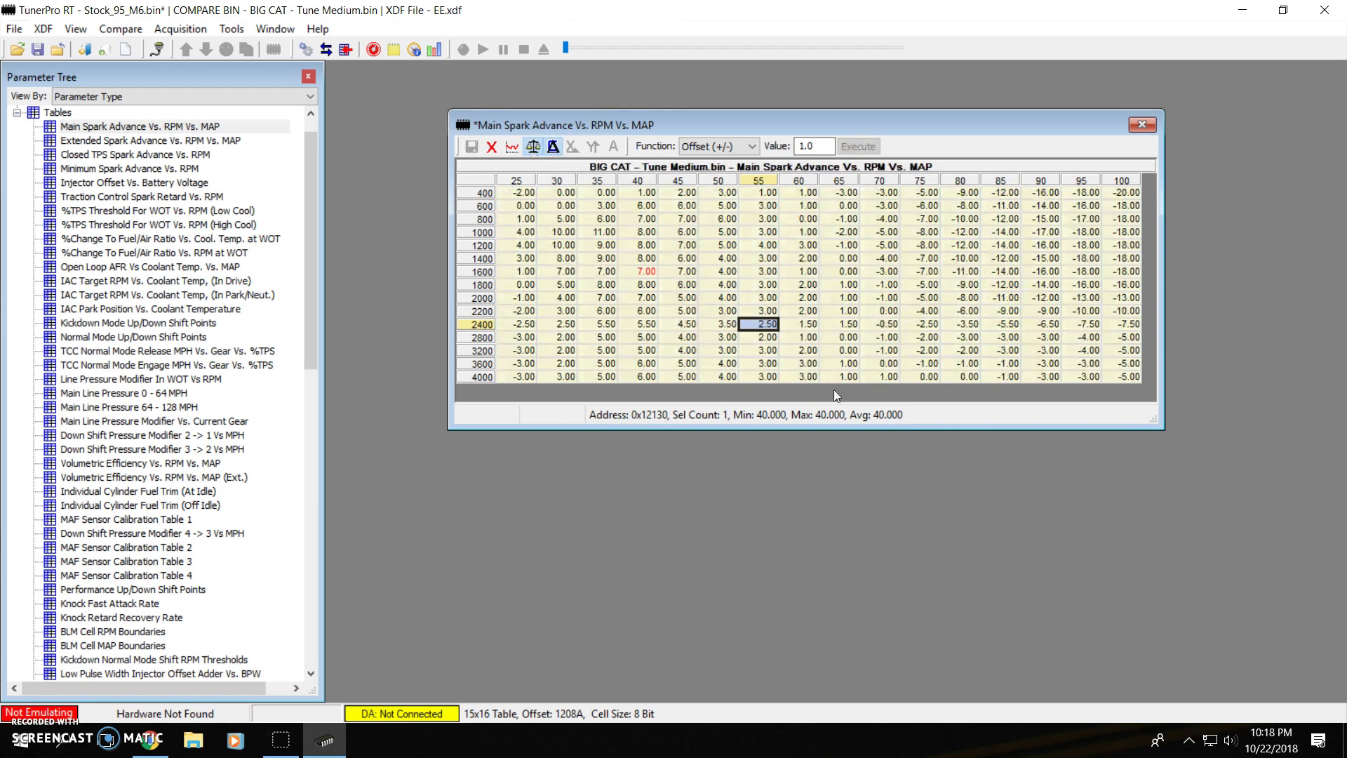
click(553, 146)
click(1141, 125)
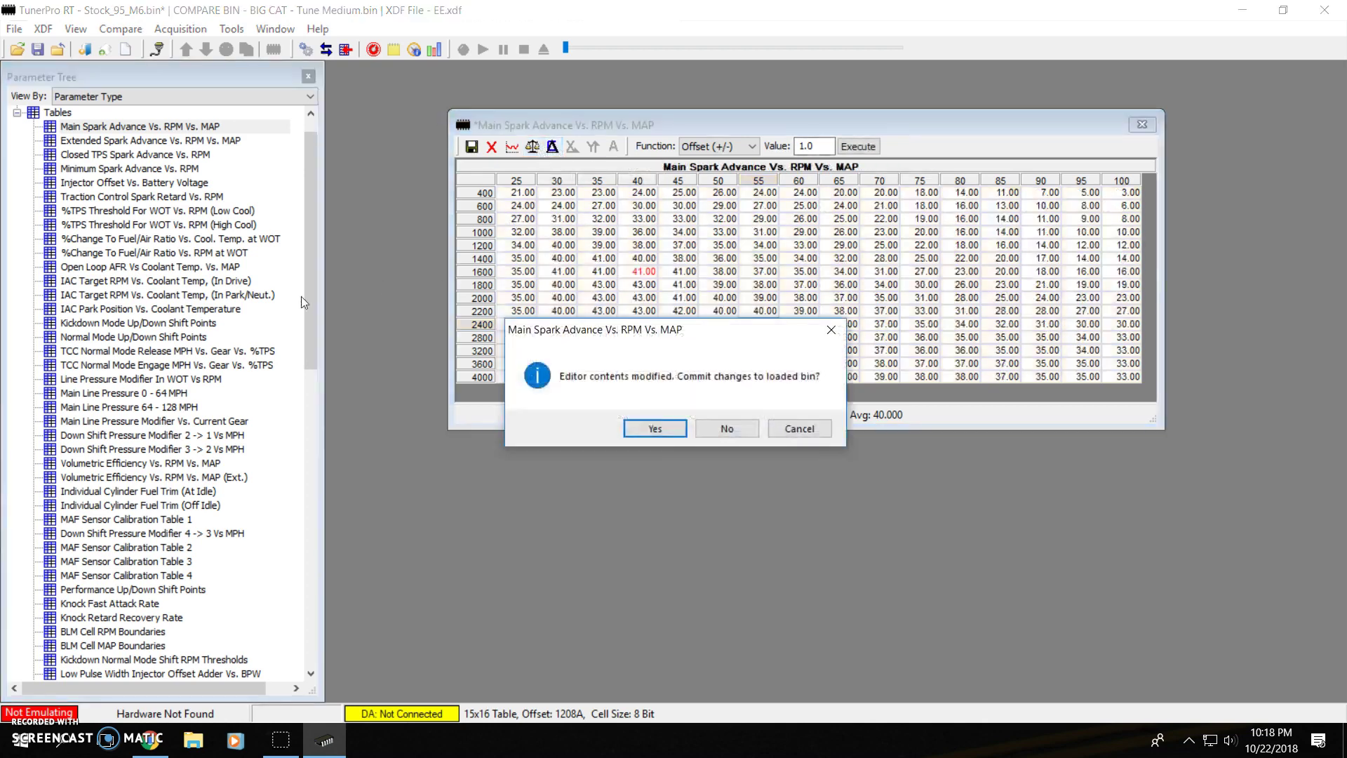
click(710, 431)
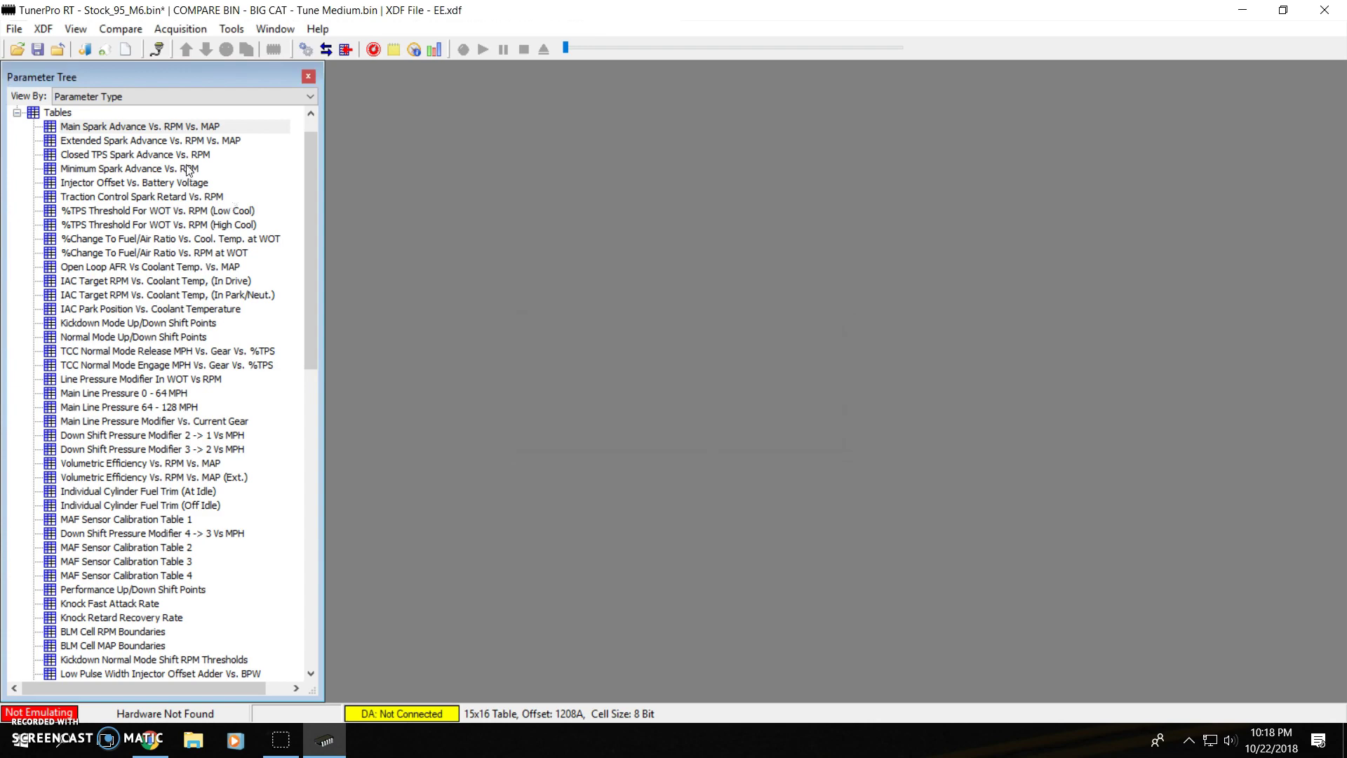
Reopen Main Spark Advance Vs. RPM Vs. MAP, commit the changes, and close it
double_click(156, 127)
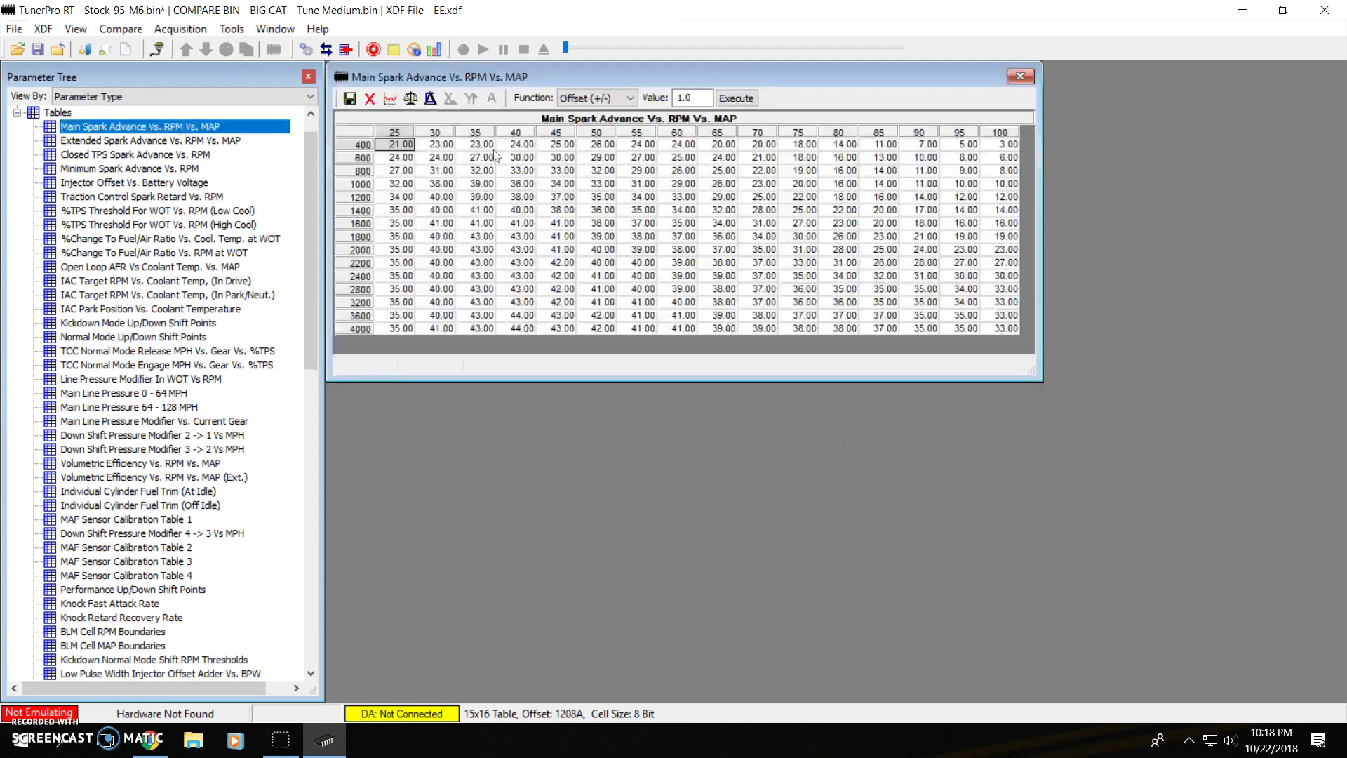
click(349, 99)
click(1020, 75)
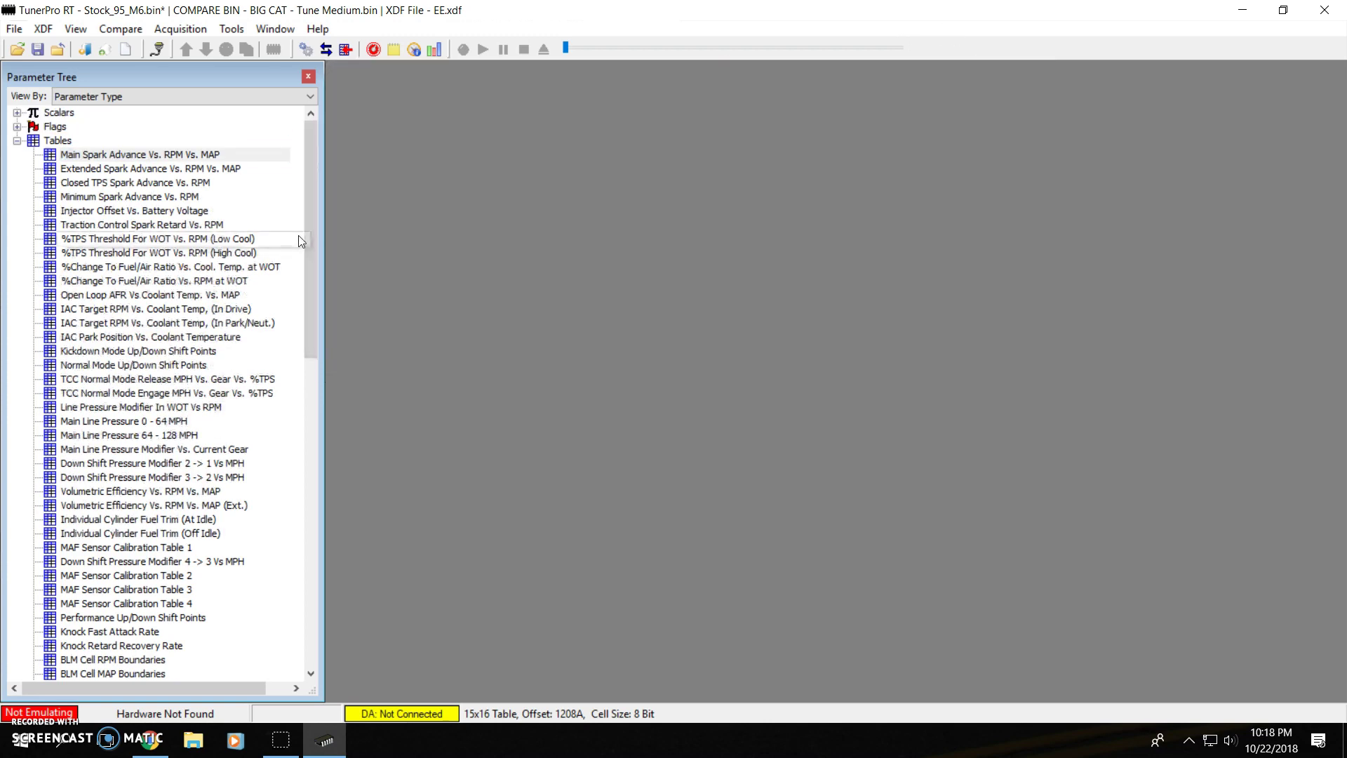
Open the EGR Diagnostic, Error 32 flag from Flags, inspect its Set checkbox, and cancel unchanged
click(17, 140)
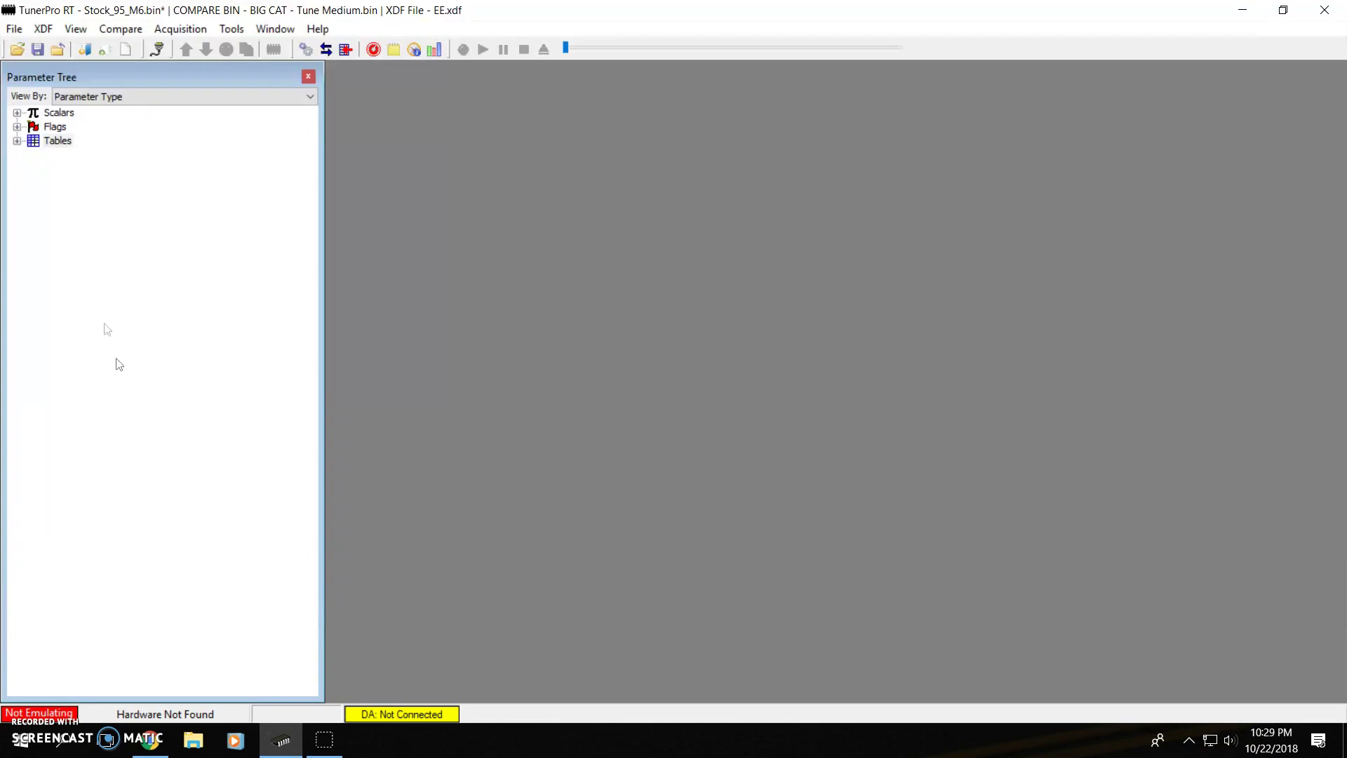
click(17, 127)
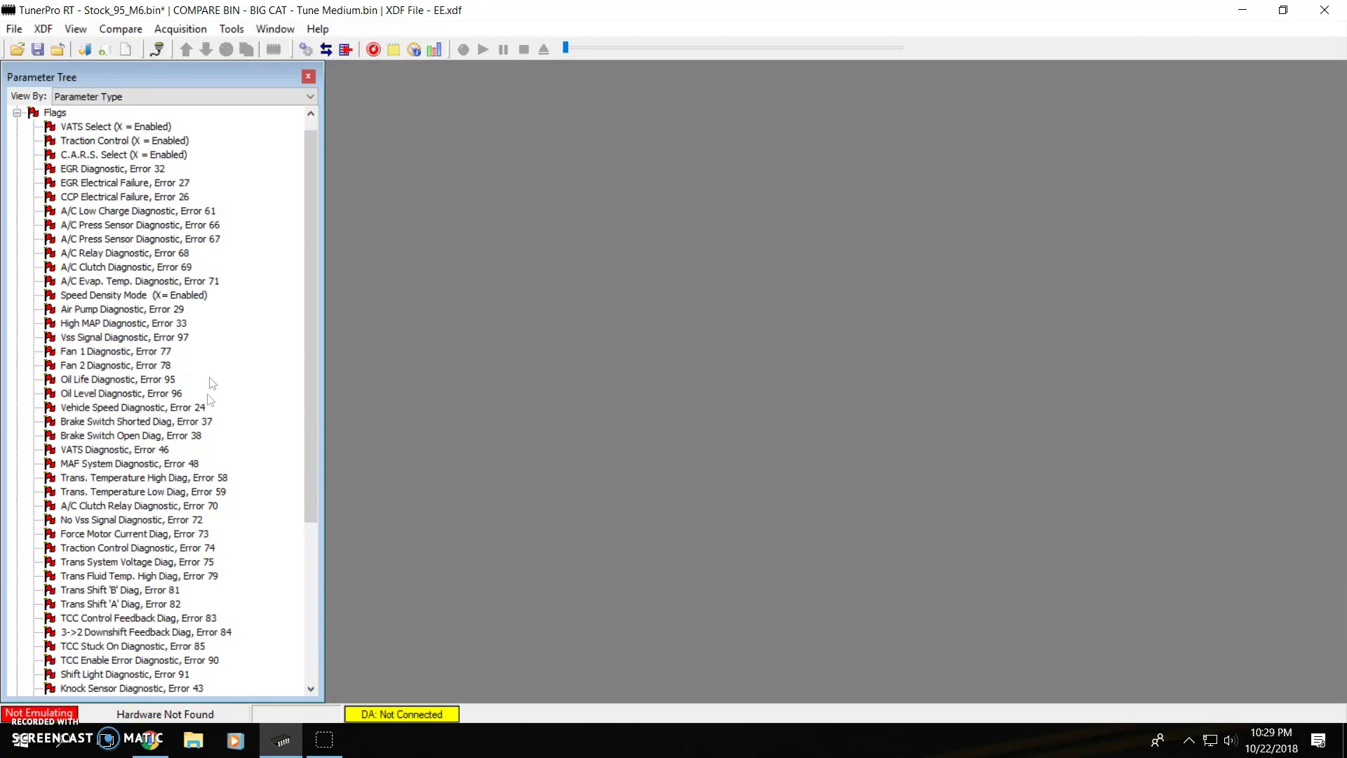
scroll(211, 389, up, 1)
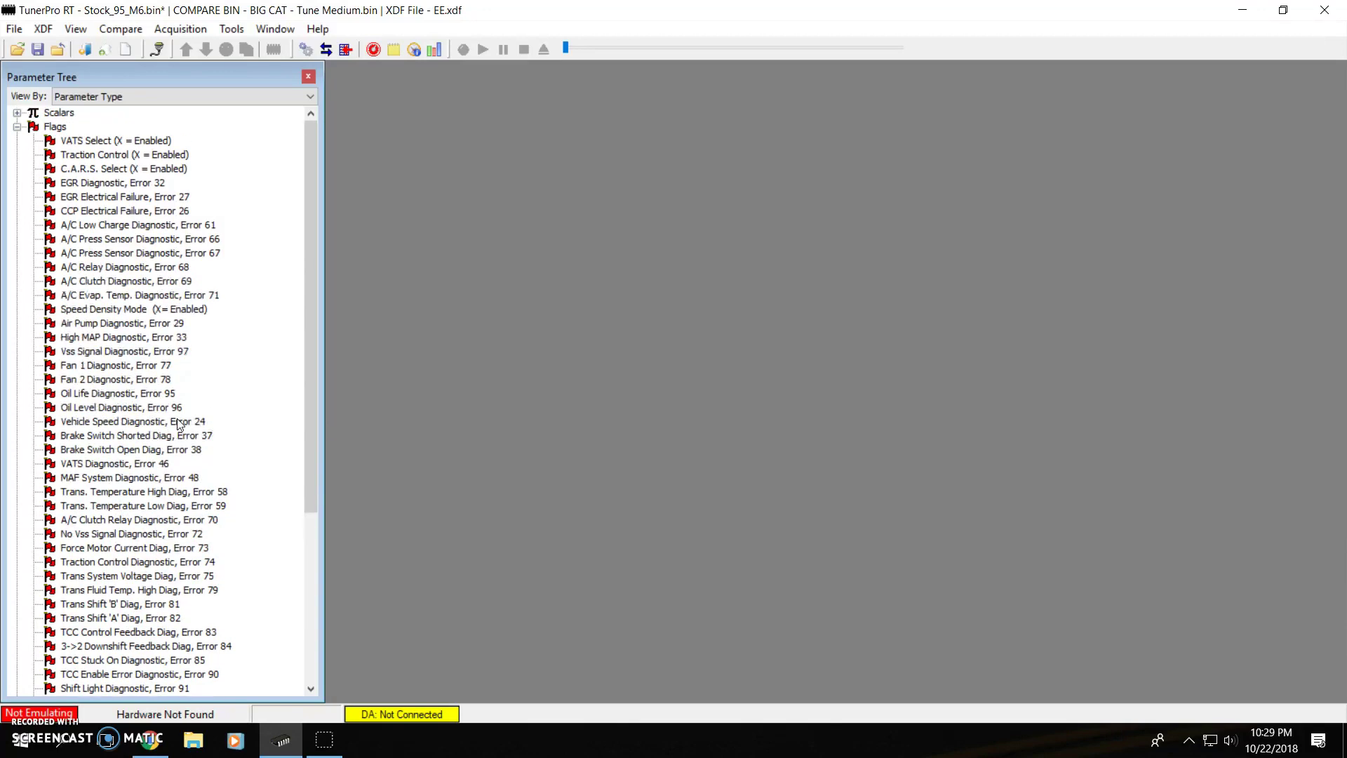
double_click(139, 184)
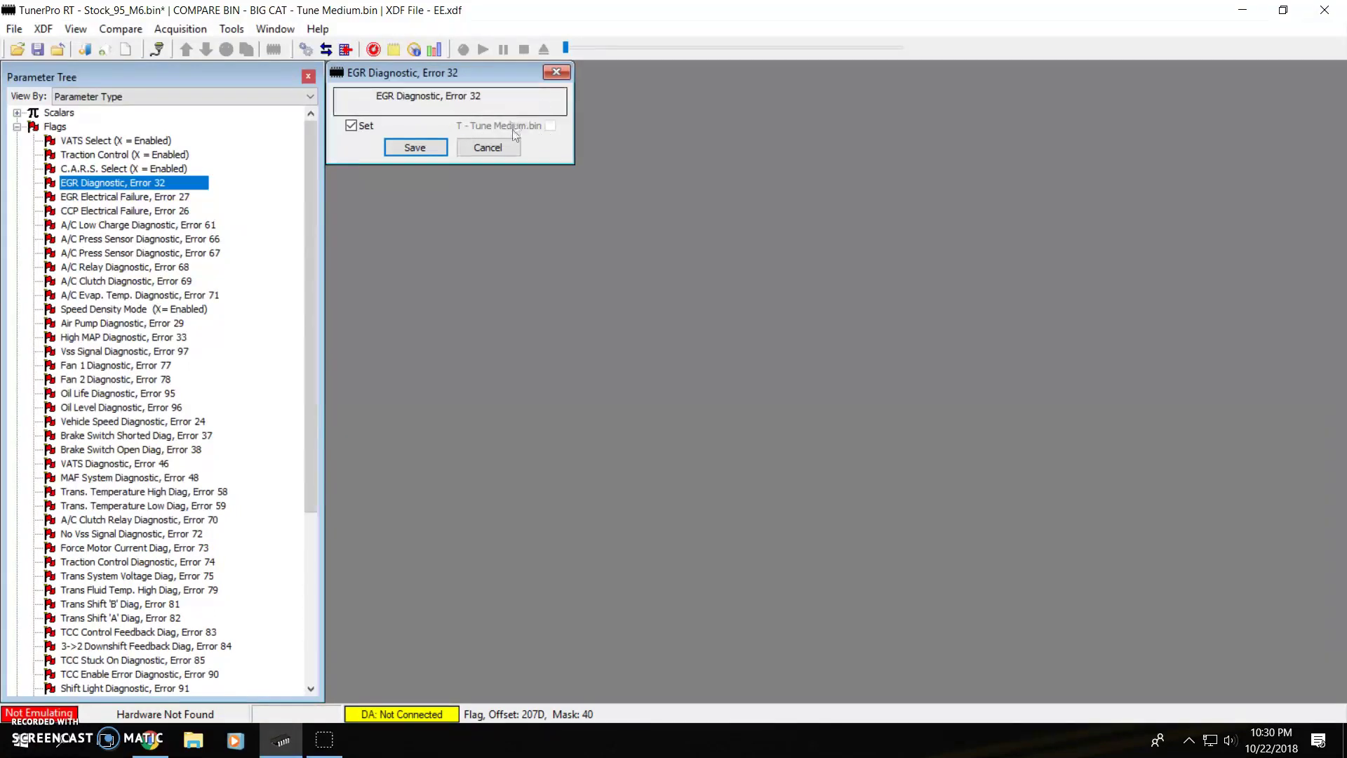
click(551, 126)
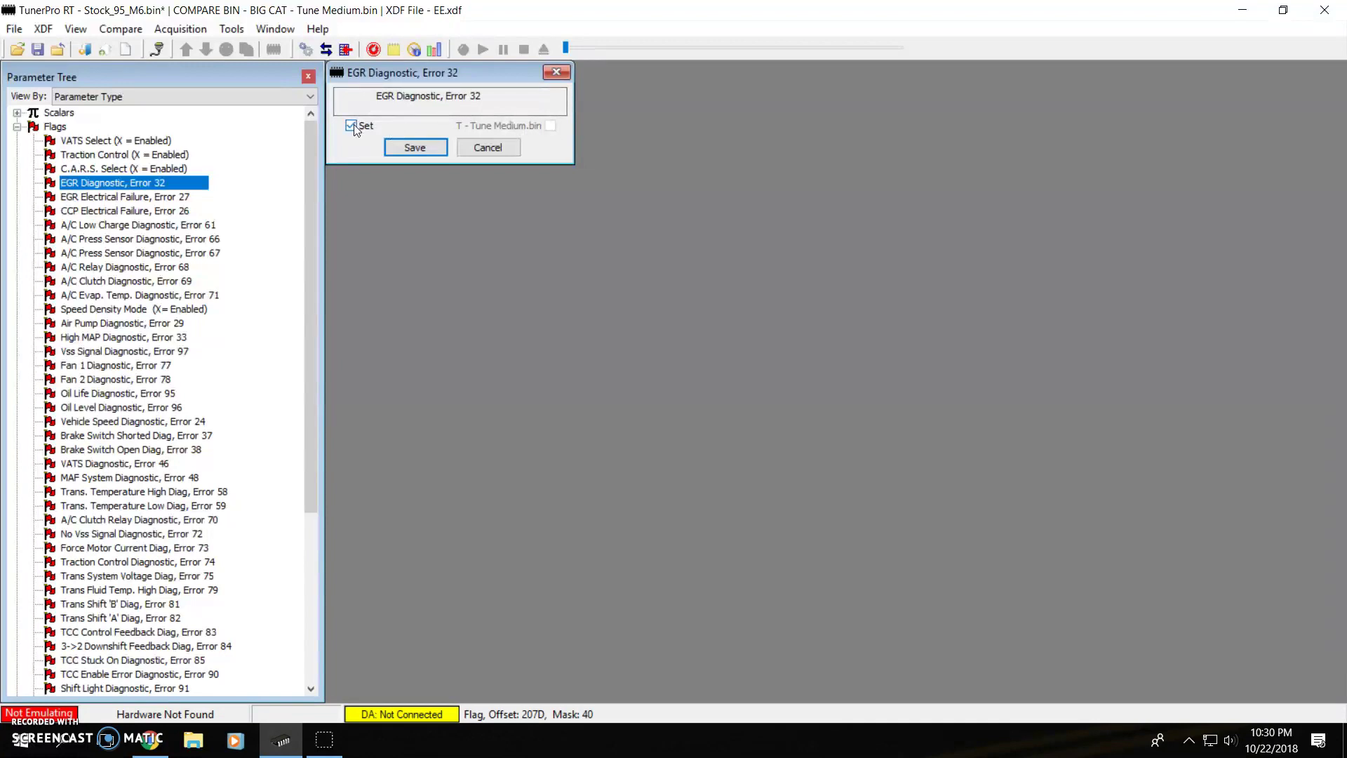
click(462, 100)
click(487, 148)
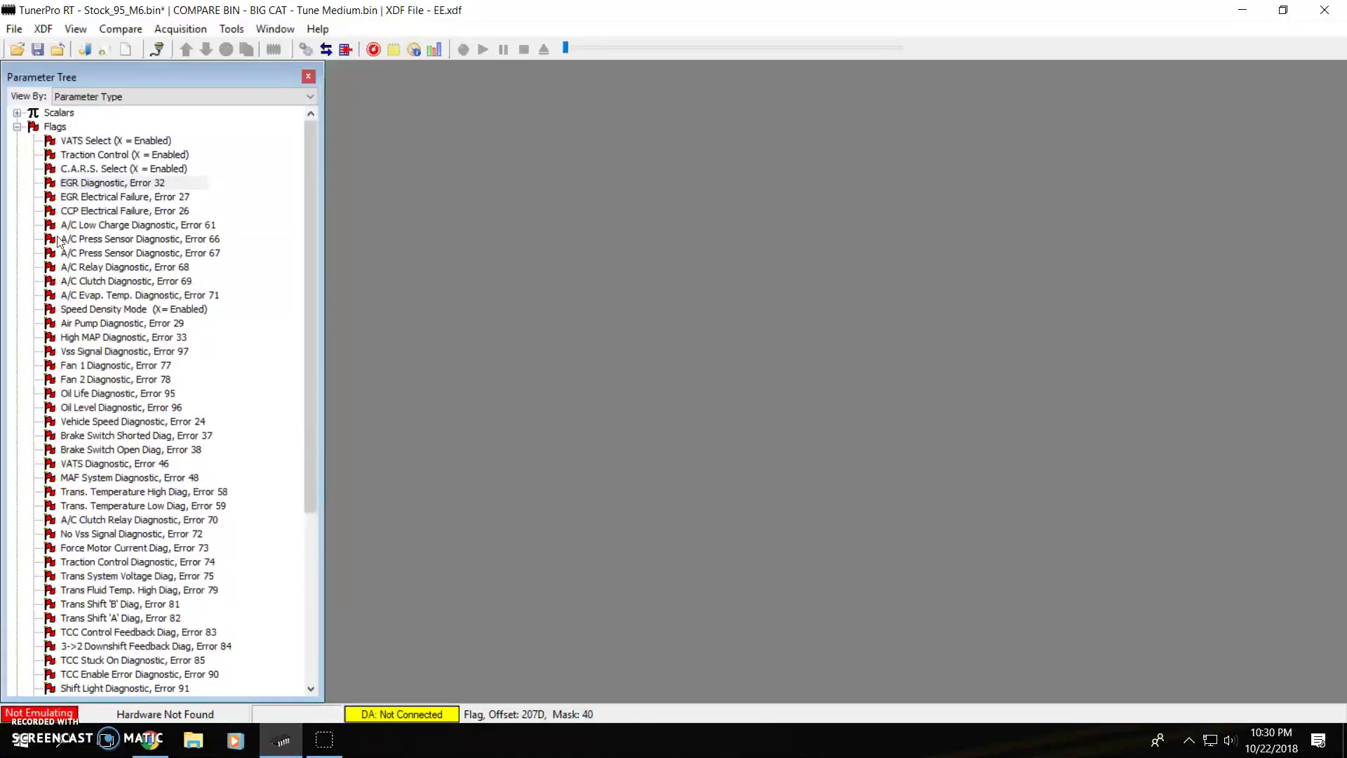
click(17, 127)
Copy the compare value 82.25 Deg C into Fan 1 On Threshold (Low MPH), then close its editor
click(17, 113)
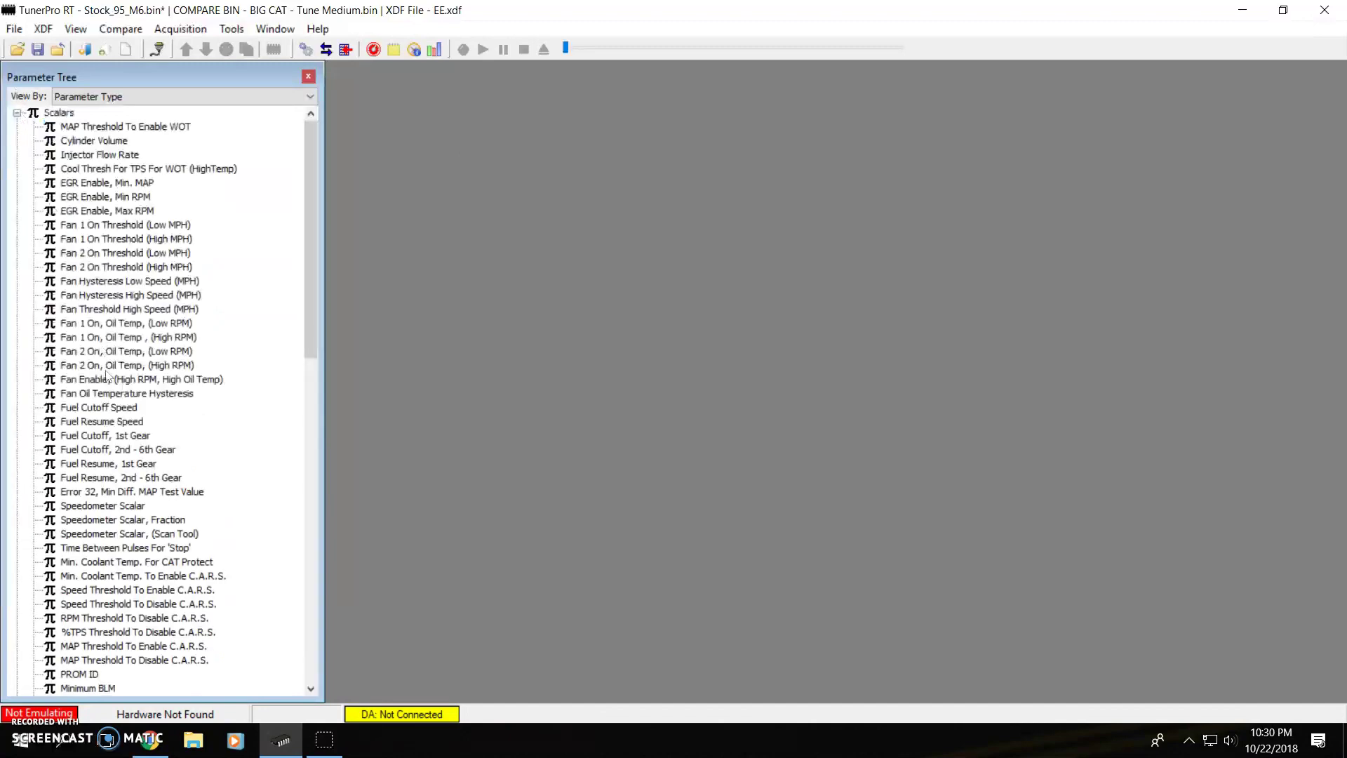
double_click(130, 226)
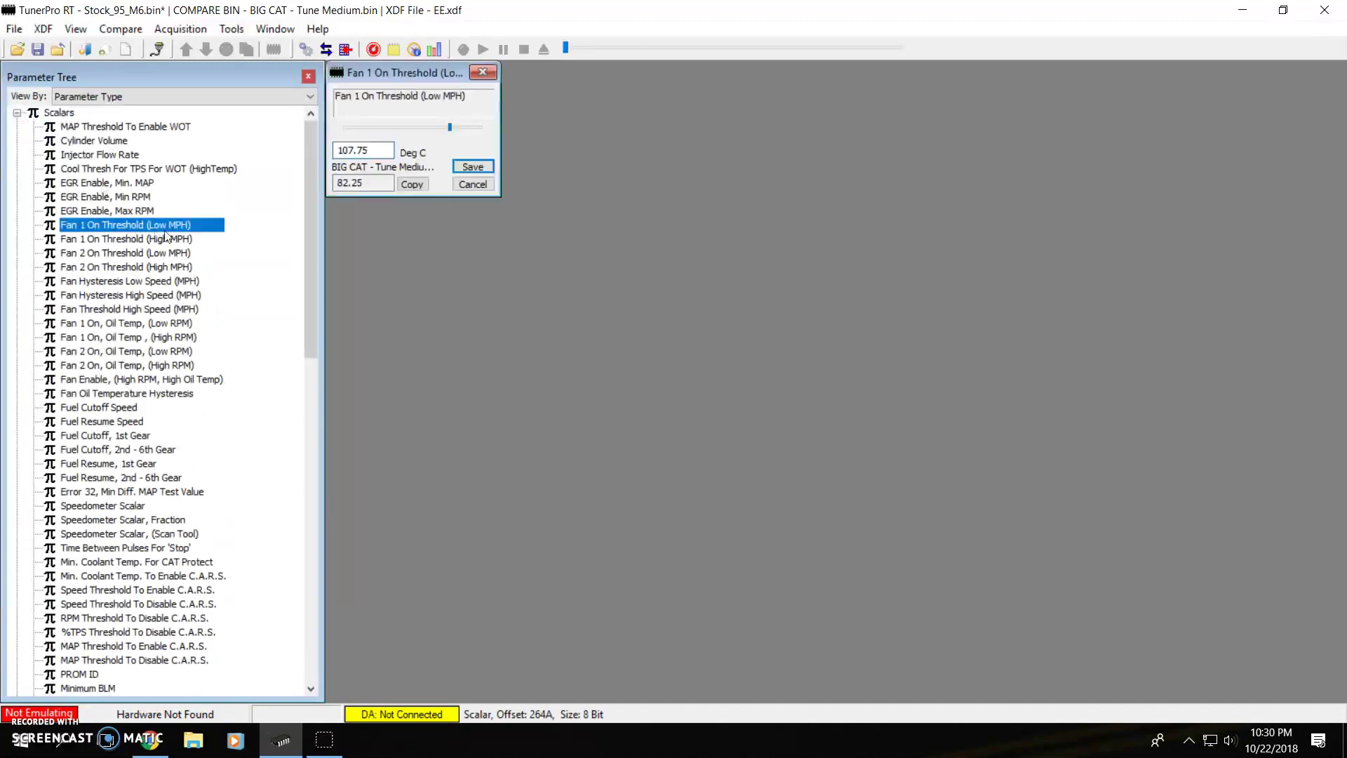
drag(415, 79, 605, 284)
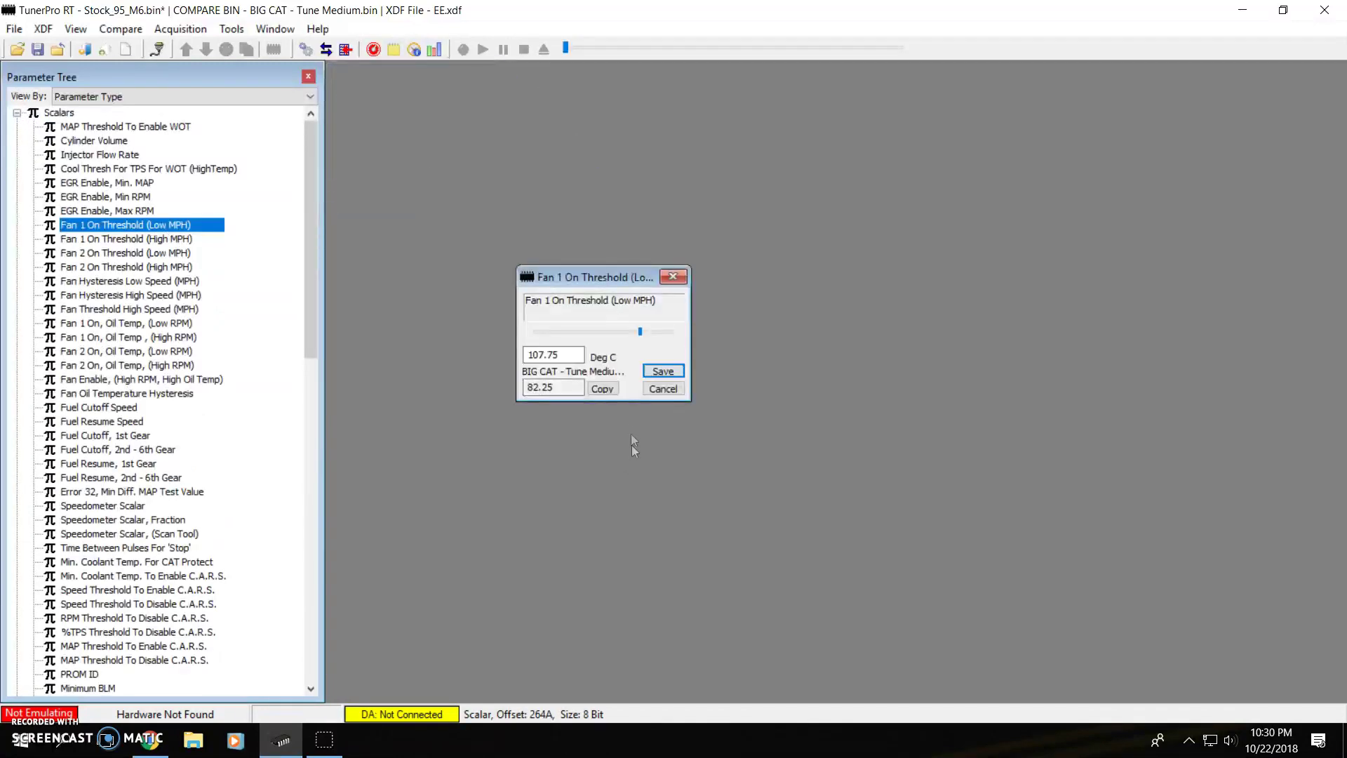
drag(581, 388, 523, 388)
click(560, 389)
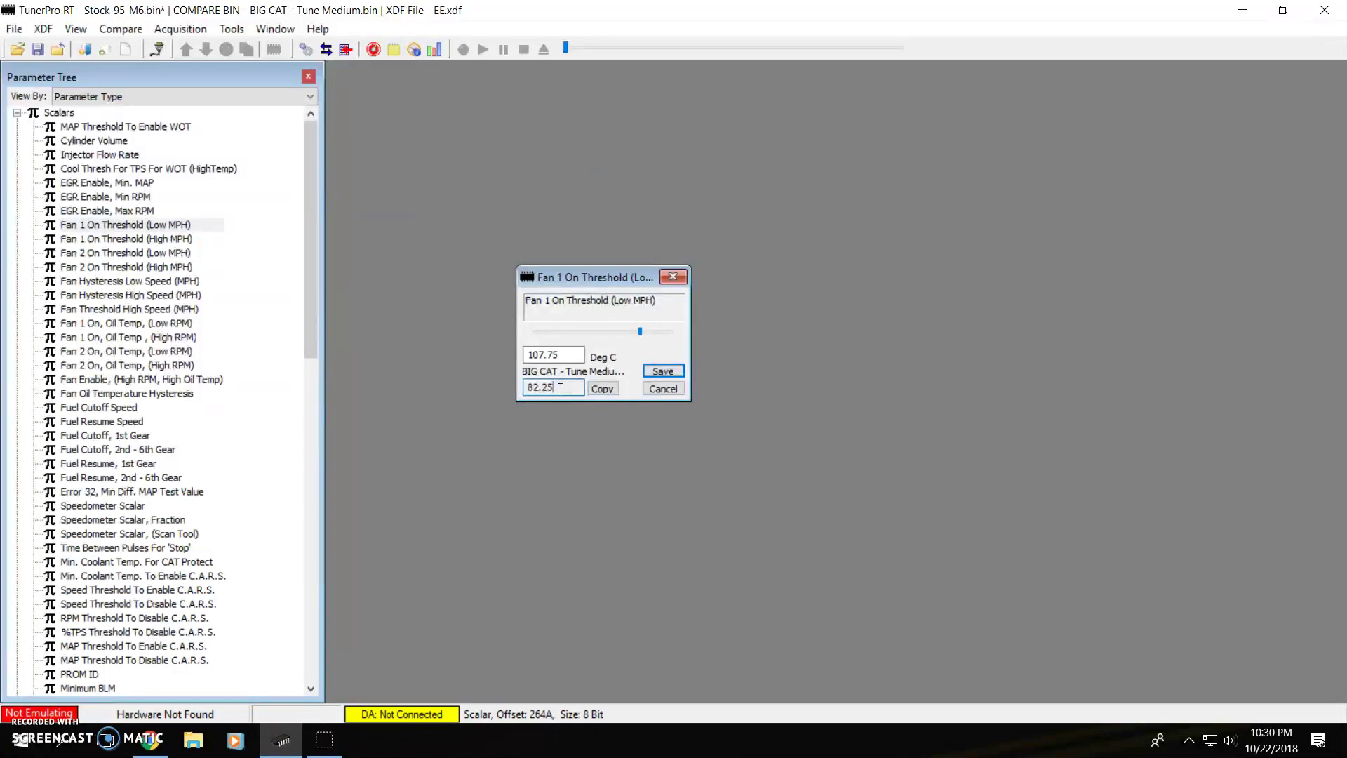
click(612, 388)
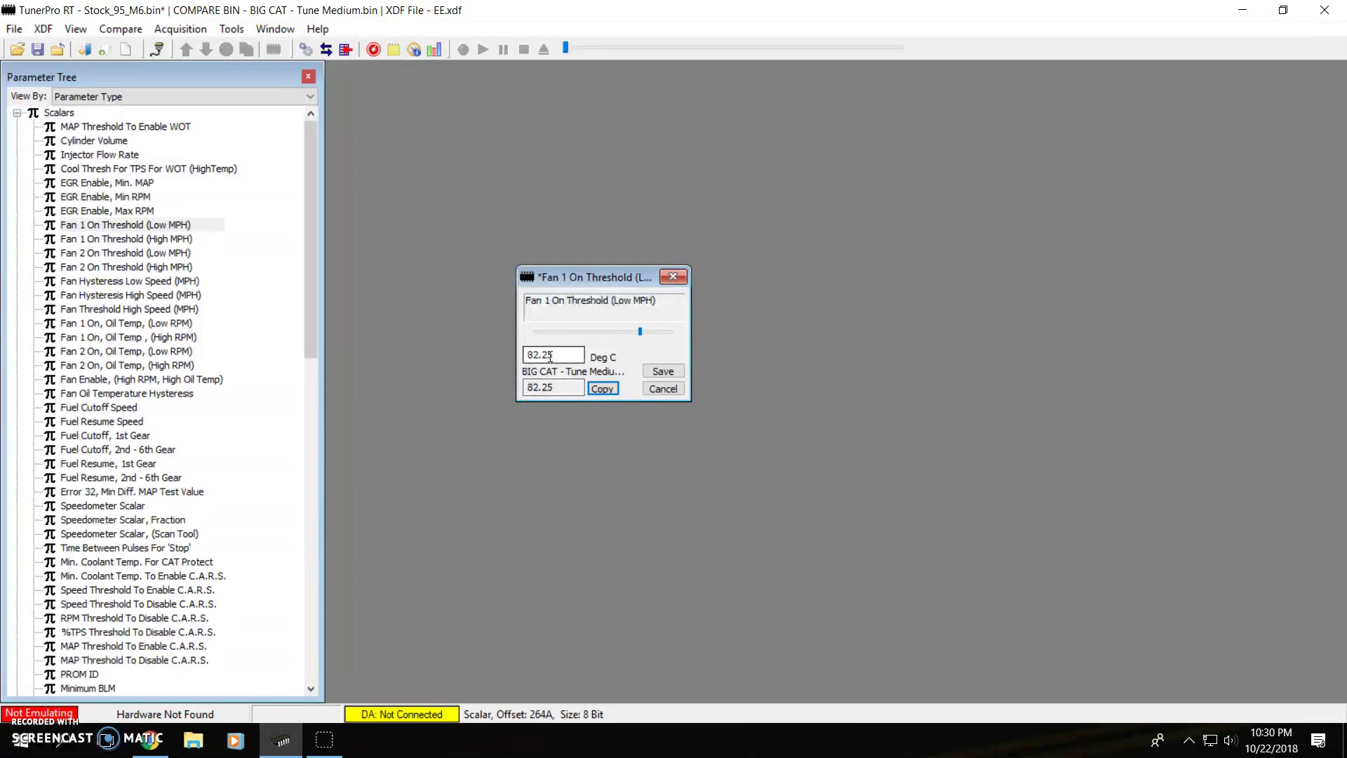
click(666, 373)
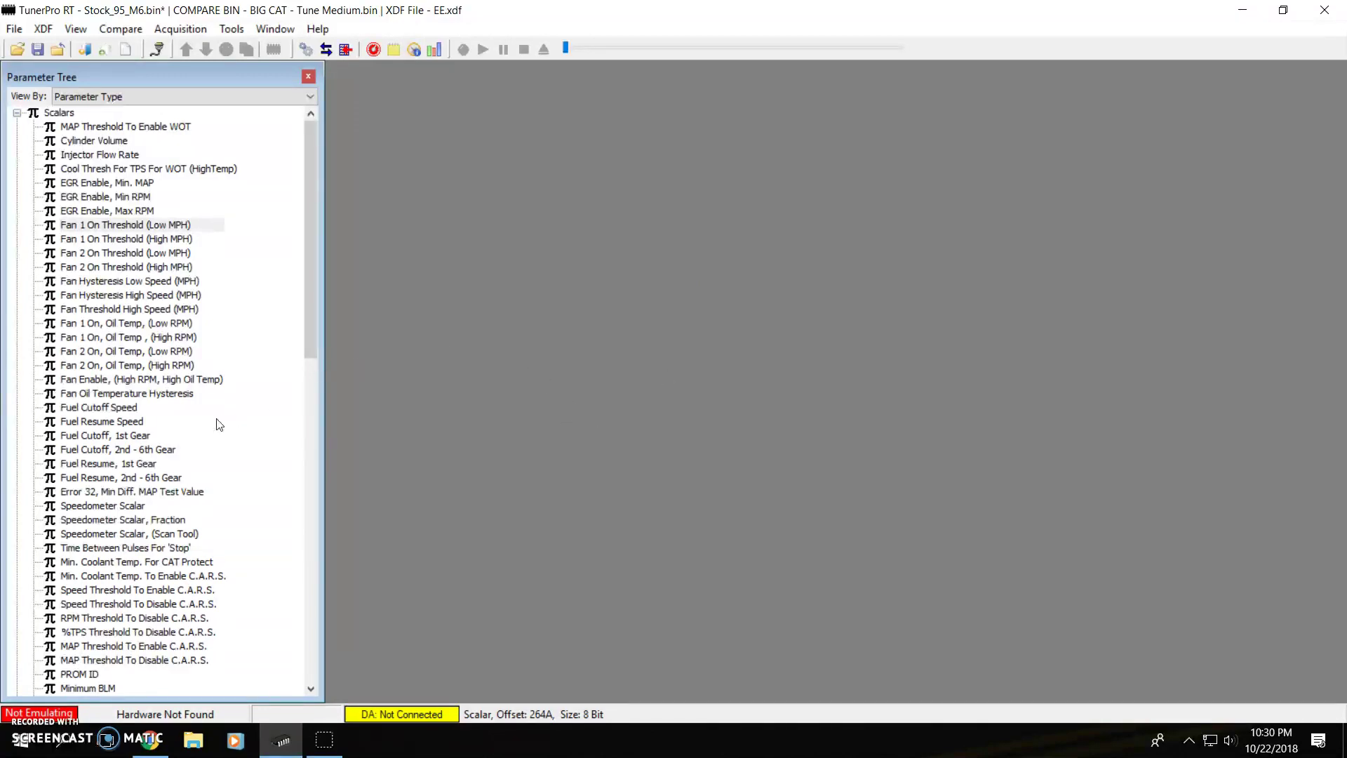
Scroll through the scalars list and collapse the Scalars group
scroll(217, 421, down, 20)
scroll(219, 423, down, 4)
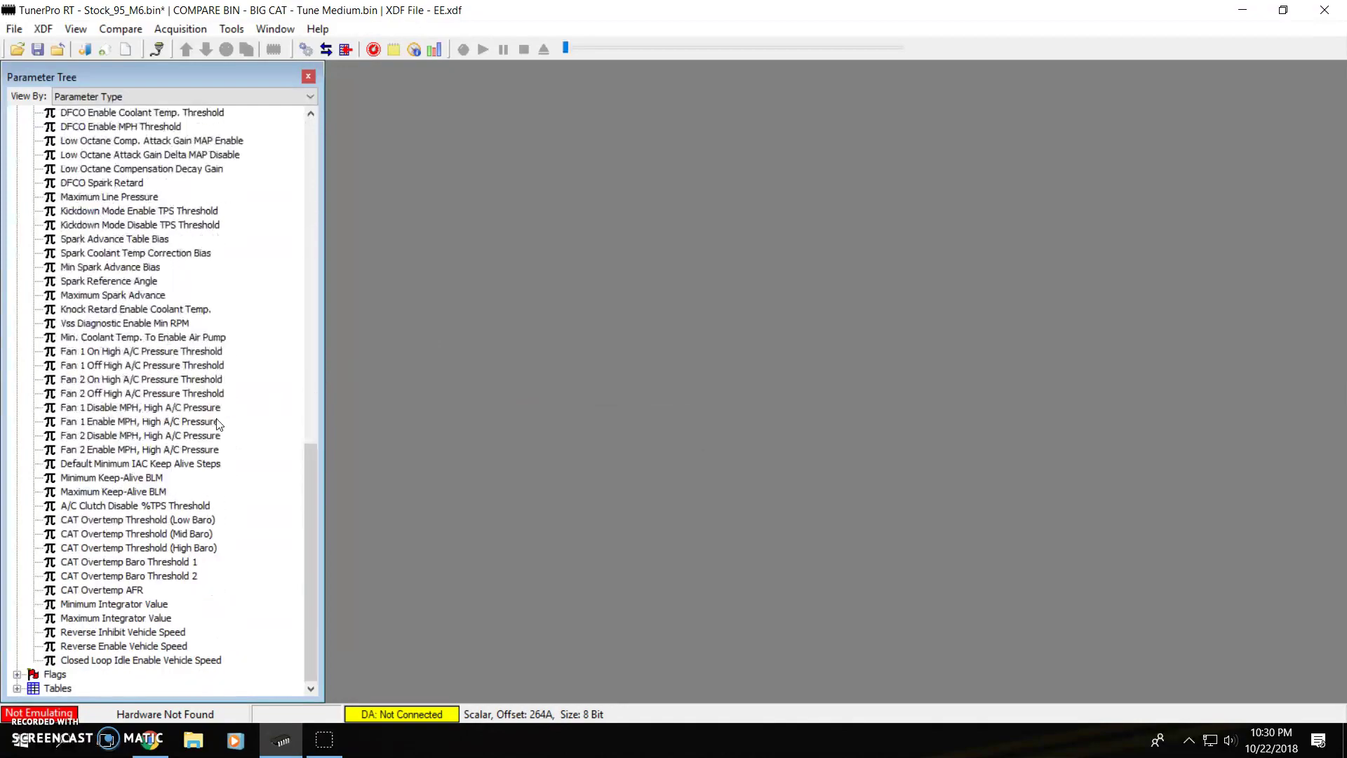
scroll(221, 417, up, 20)
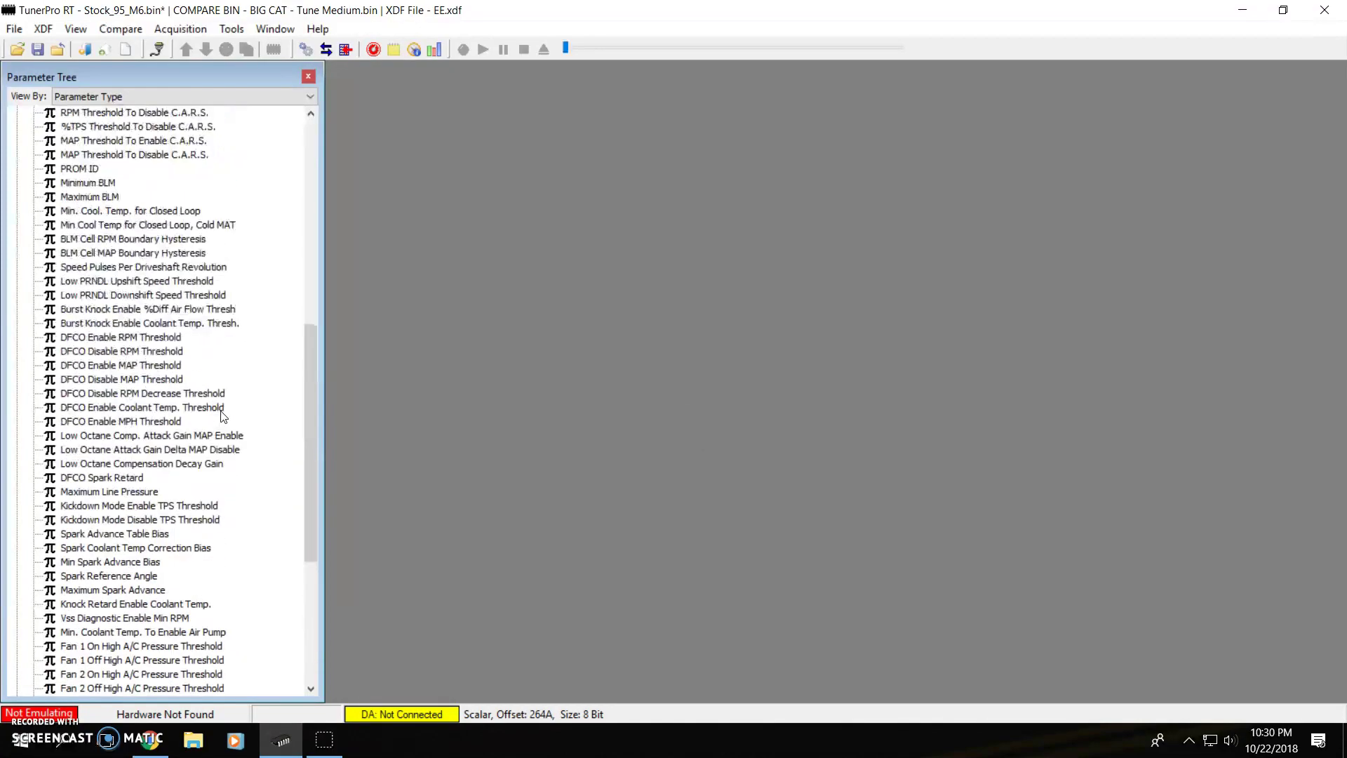
click(16, 113)
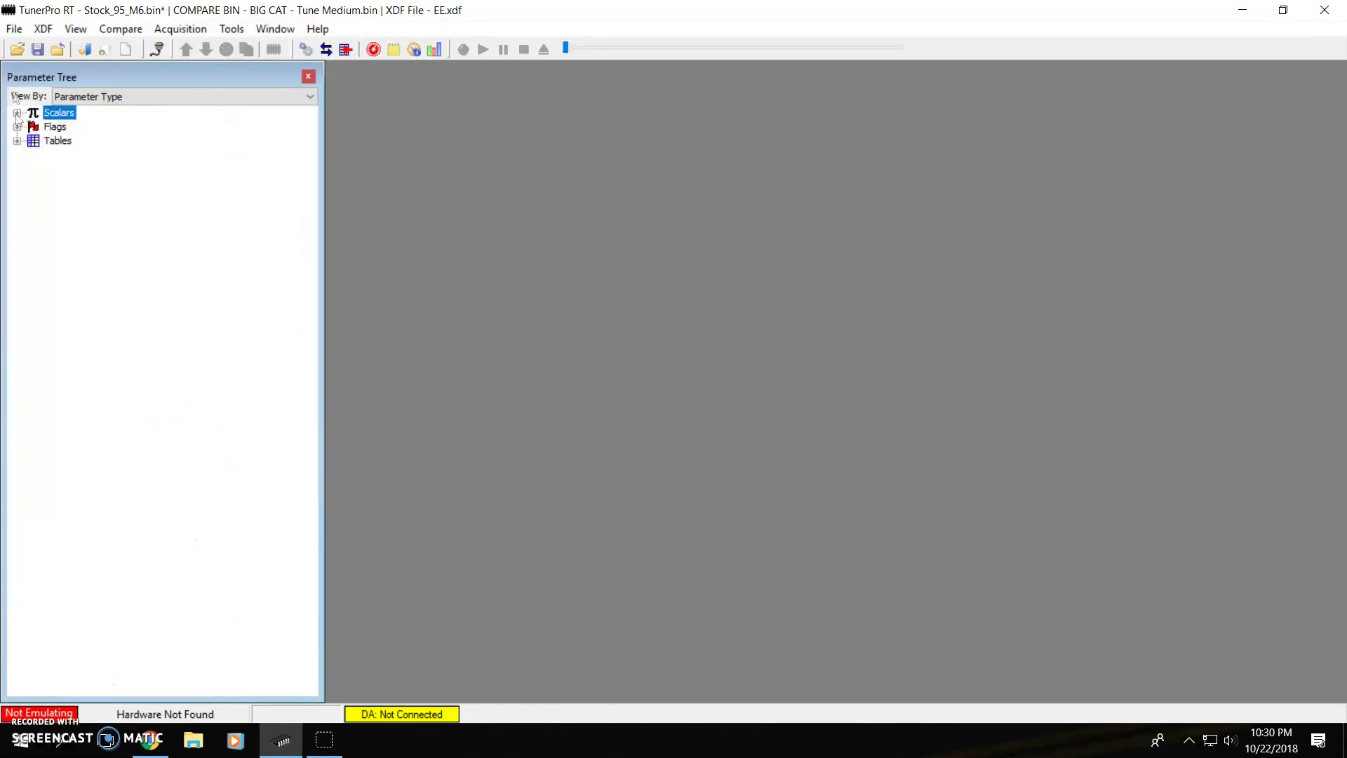
Open Main Spark Advance and copy compare-bin values into the 50–75 kPa, 1200–2400 RPM cells
click(17, 140)
double_click(145, 128)
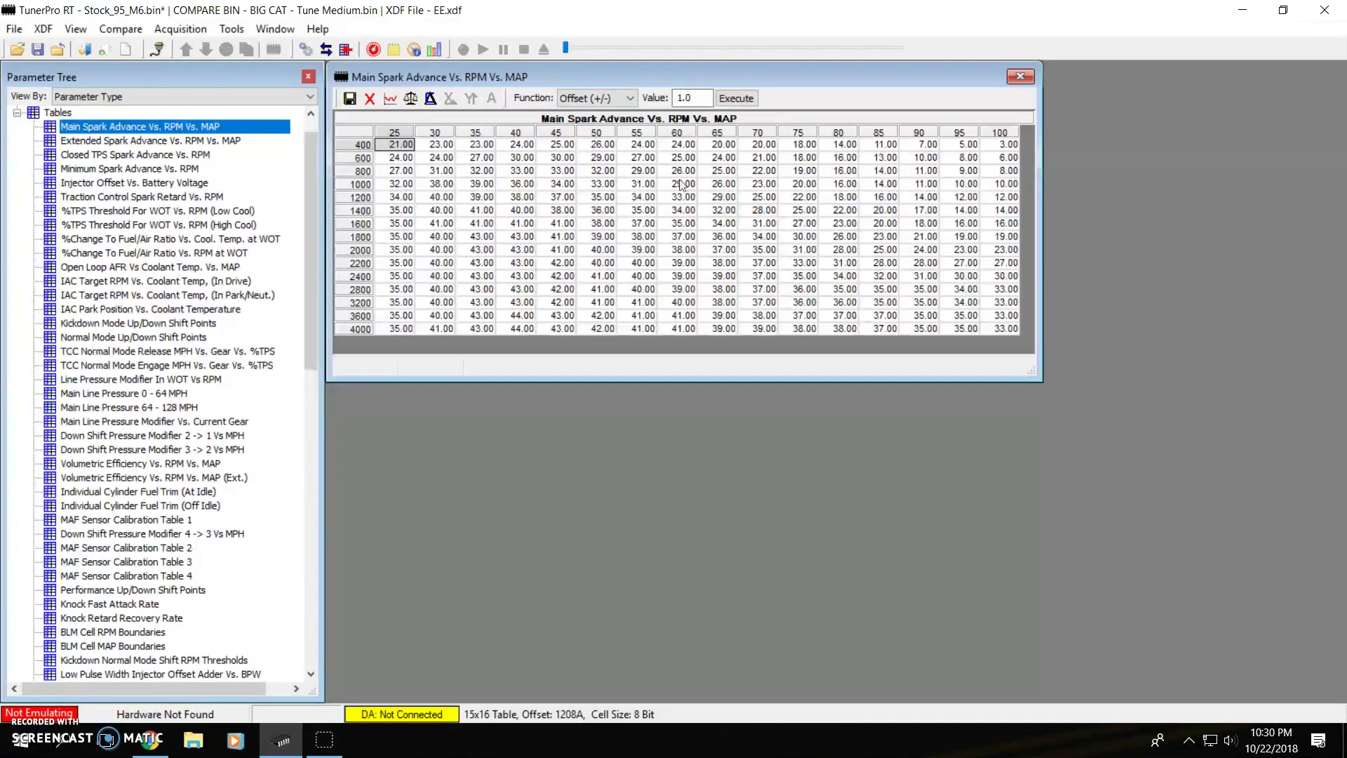
click(618, 100)
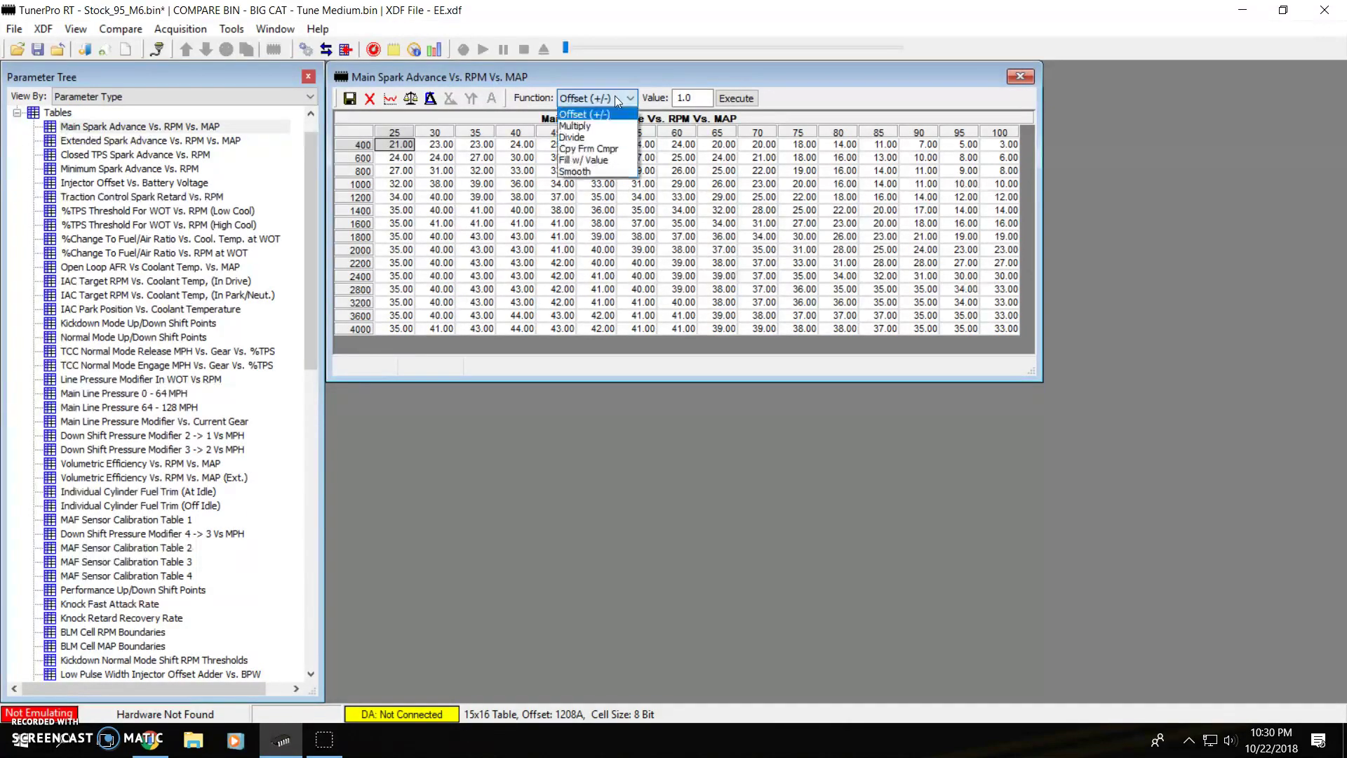
click(605, 152)
drag(596, 197, 800, 281)
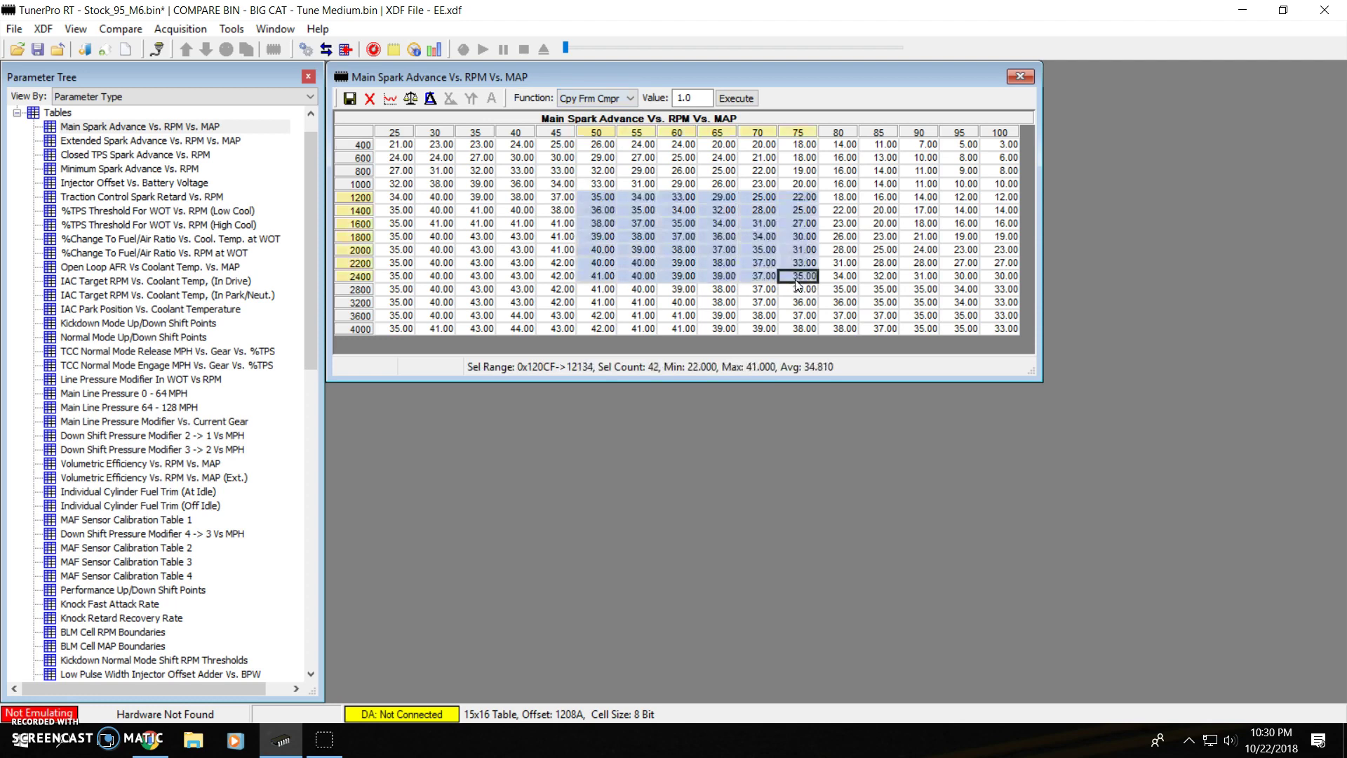
click(737, 98)
Try the Smooth function, then set Fill w/ Value and test selections like 50–80 kPa, 1000–2800 RPM
click(562, 223)
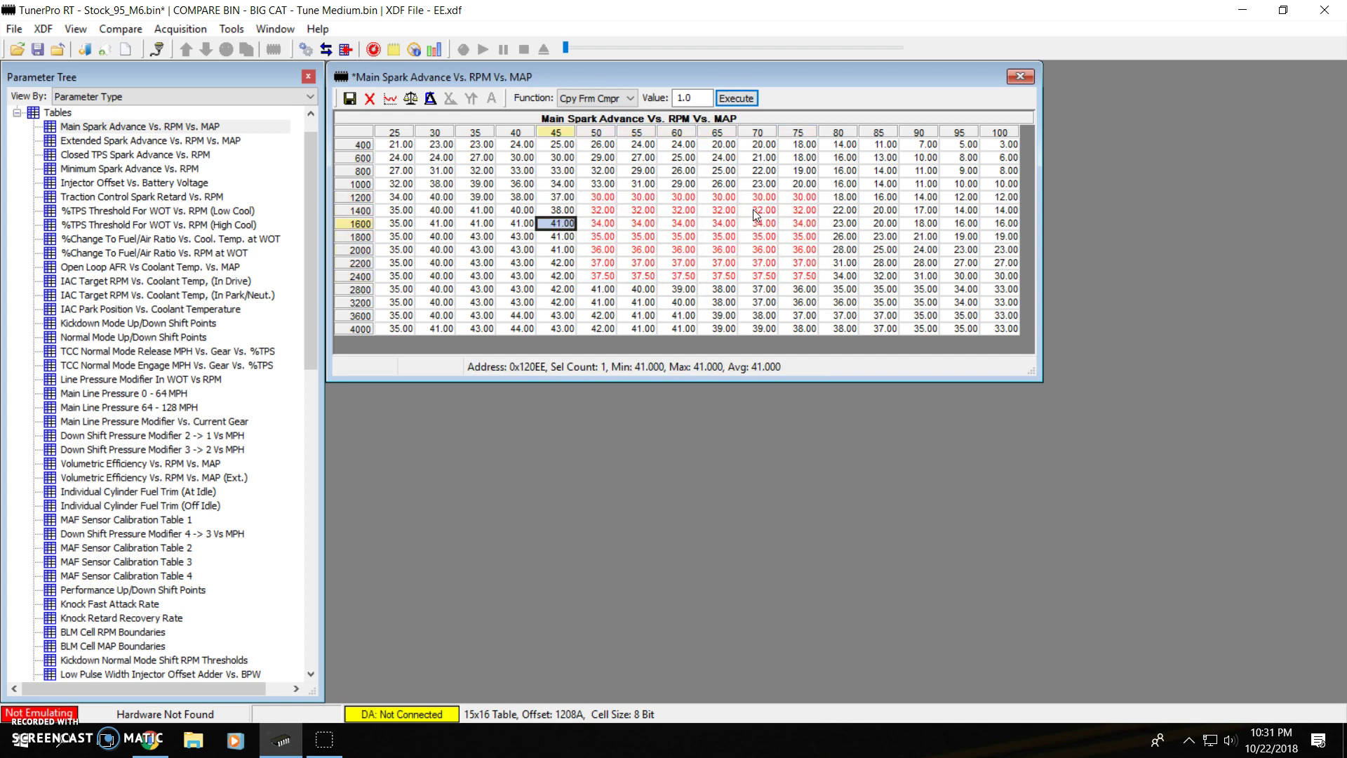
click(611, 99)
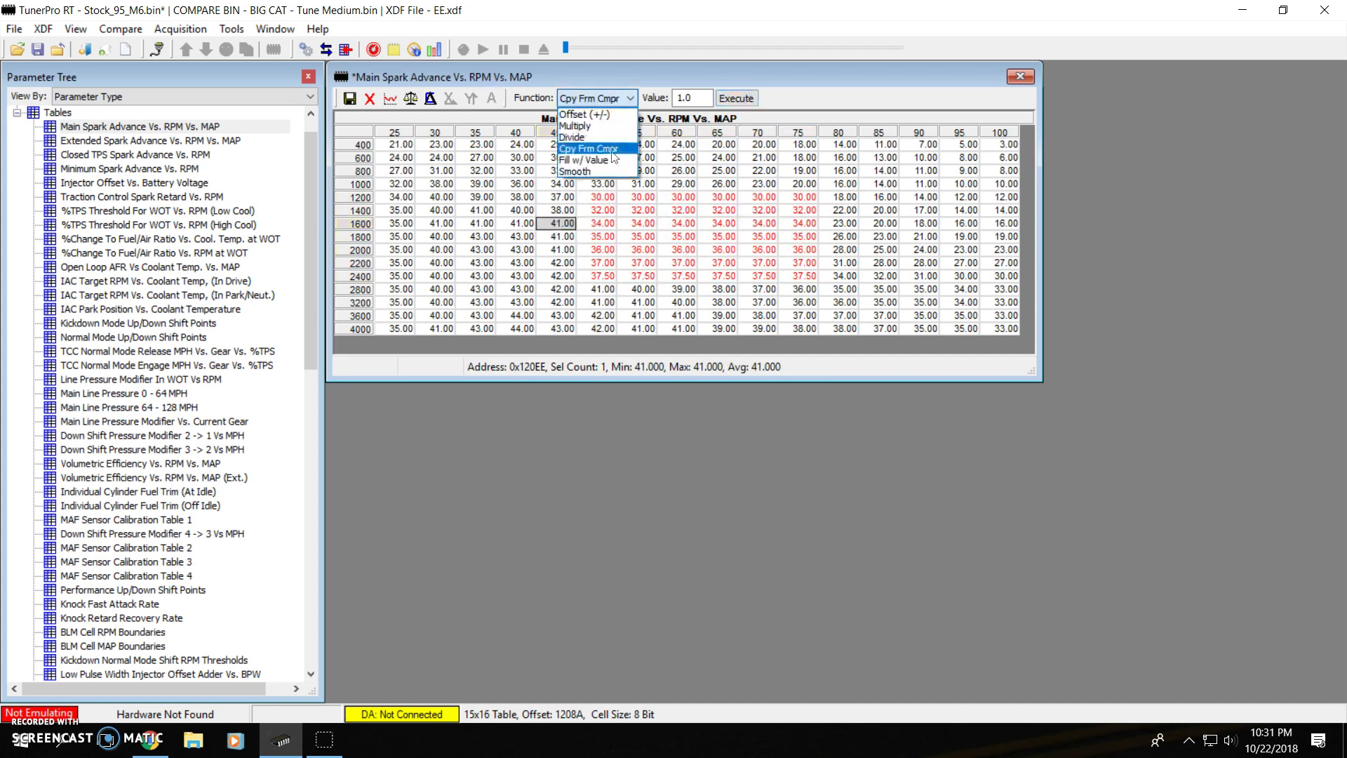
click(614, 176)
click(615, 99)
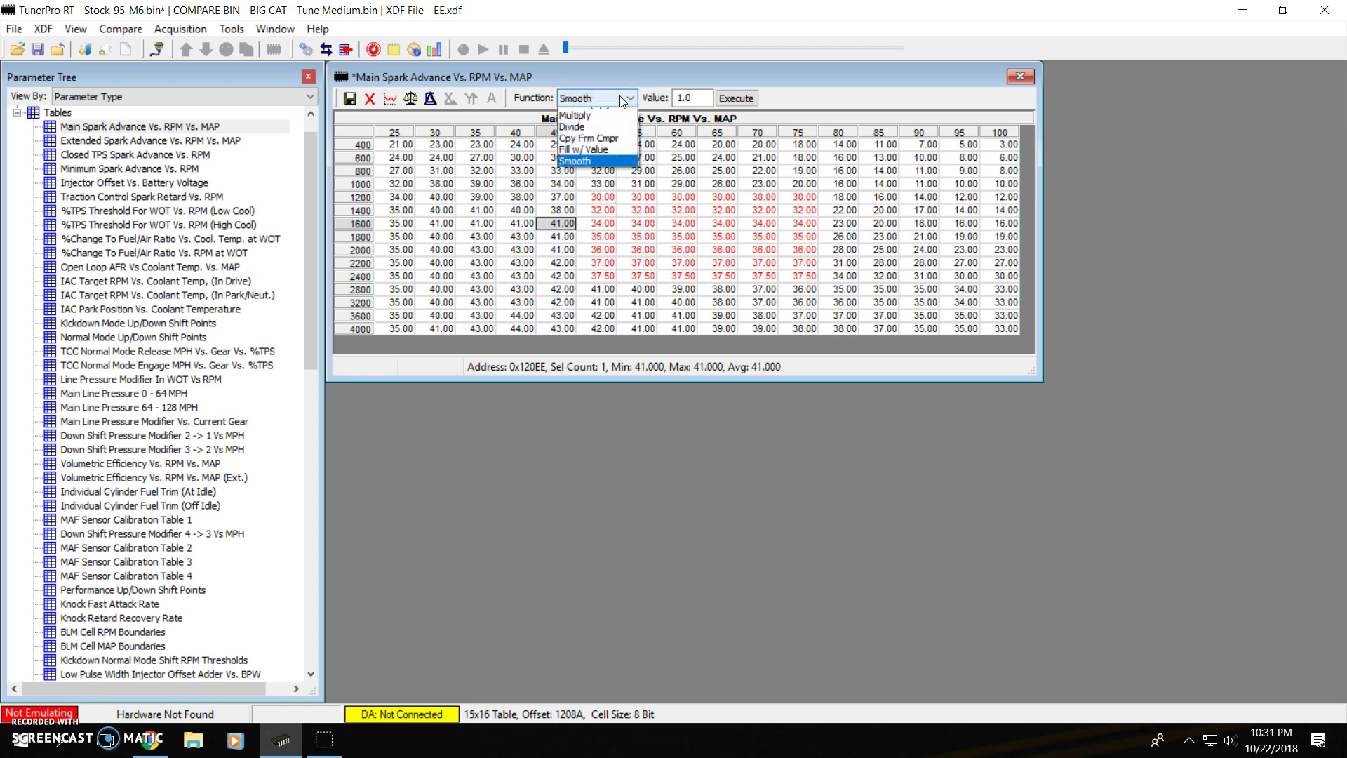
click(610, 160)
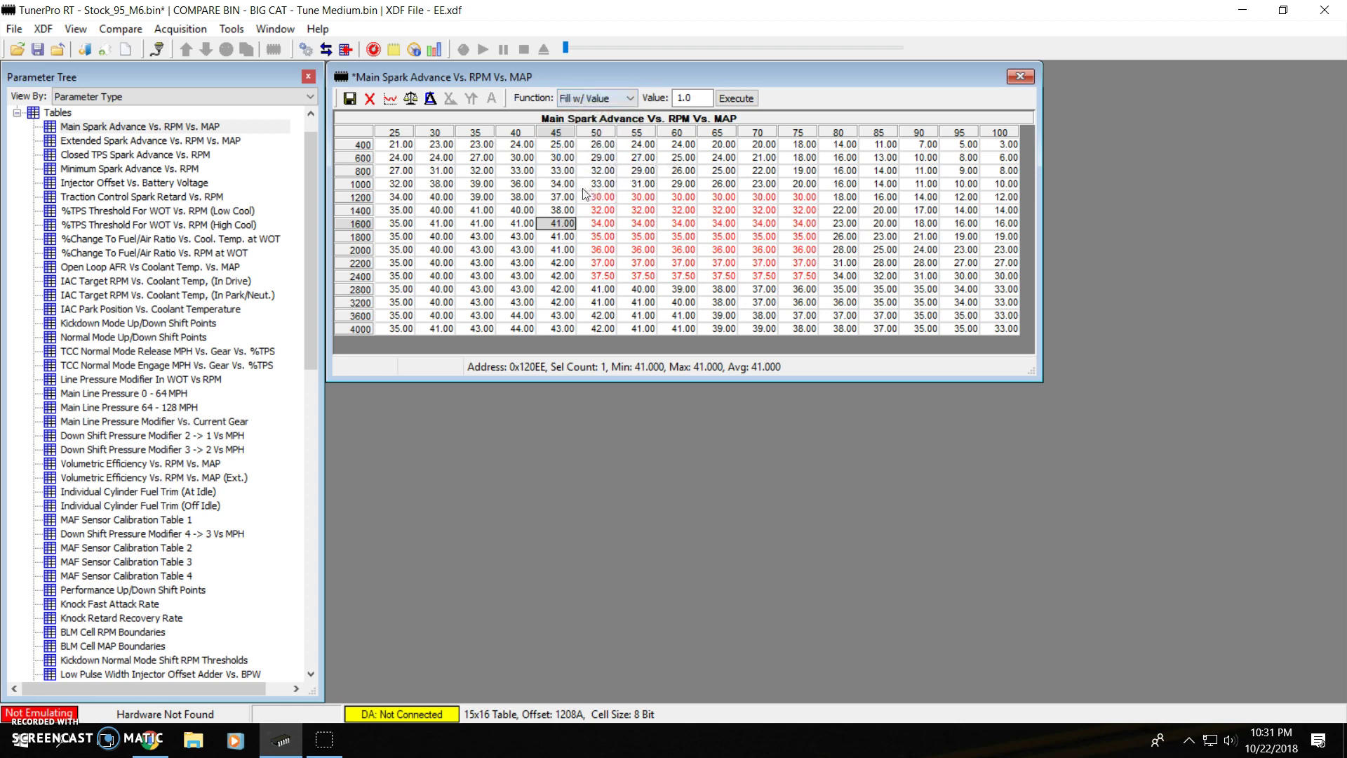
drag(596, 184, 855, 296)
click(633, 214)
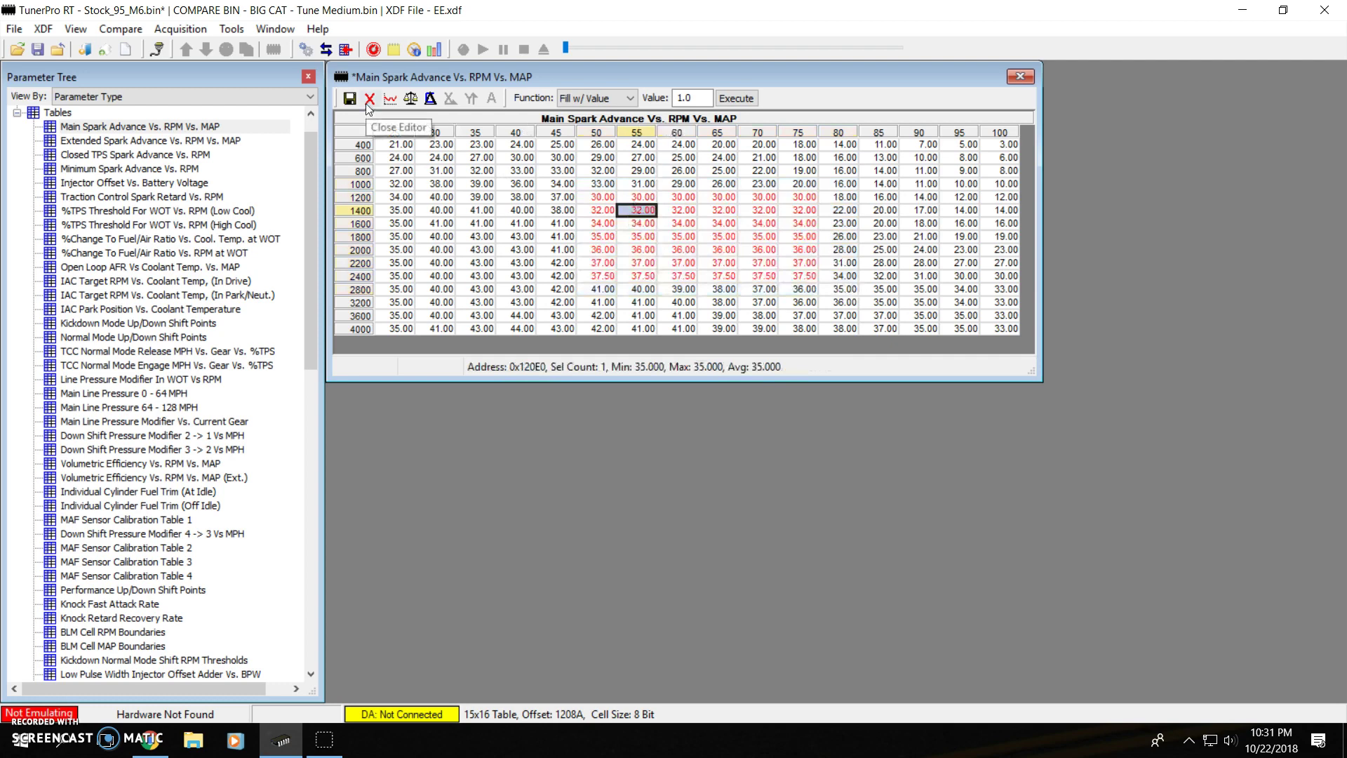
Switch the function to offset and nudge the 1000 RPM cells at 60 and 45 kPa
click(600, 98)
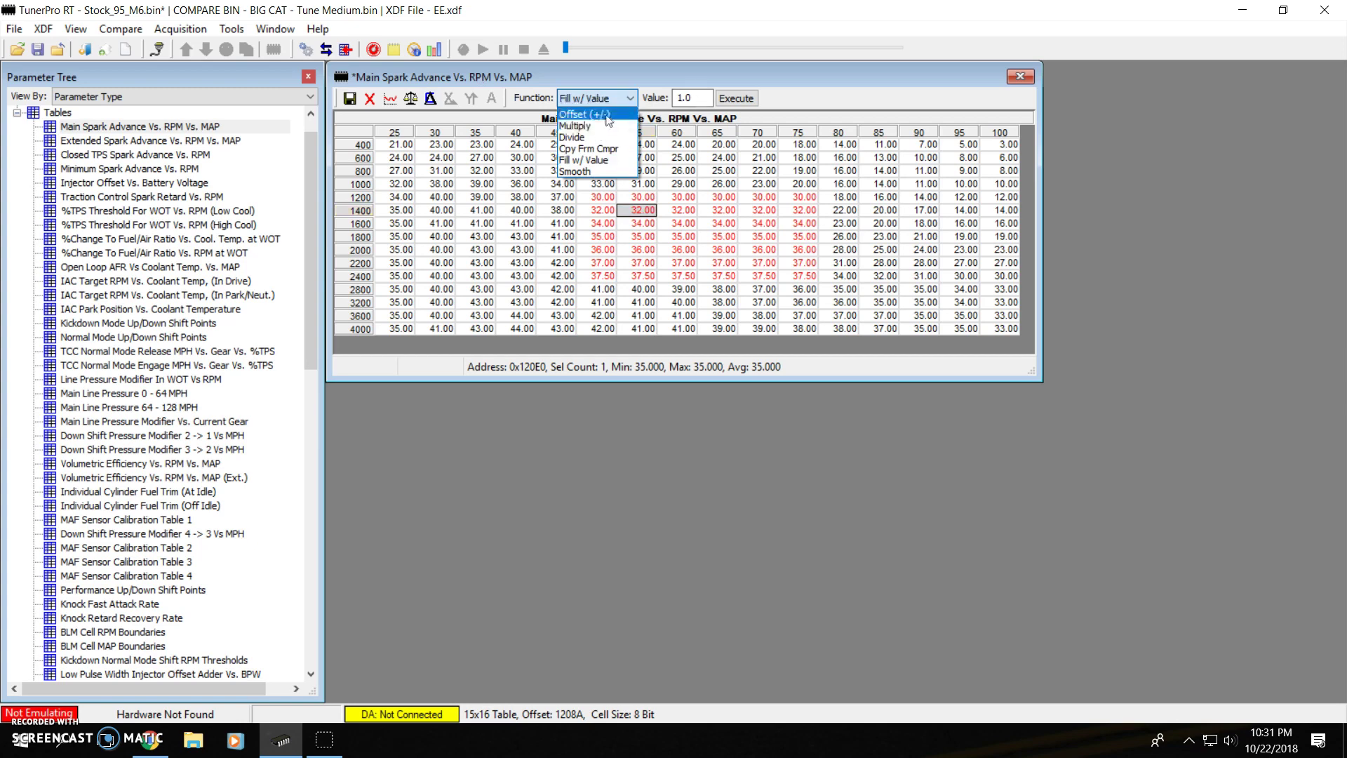
click(607, 116)
click(685, 198)
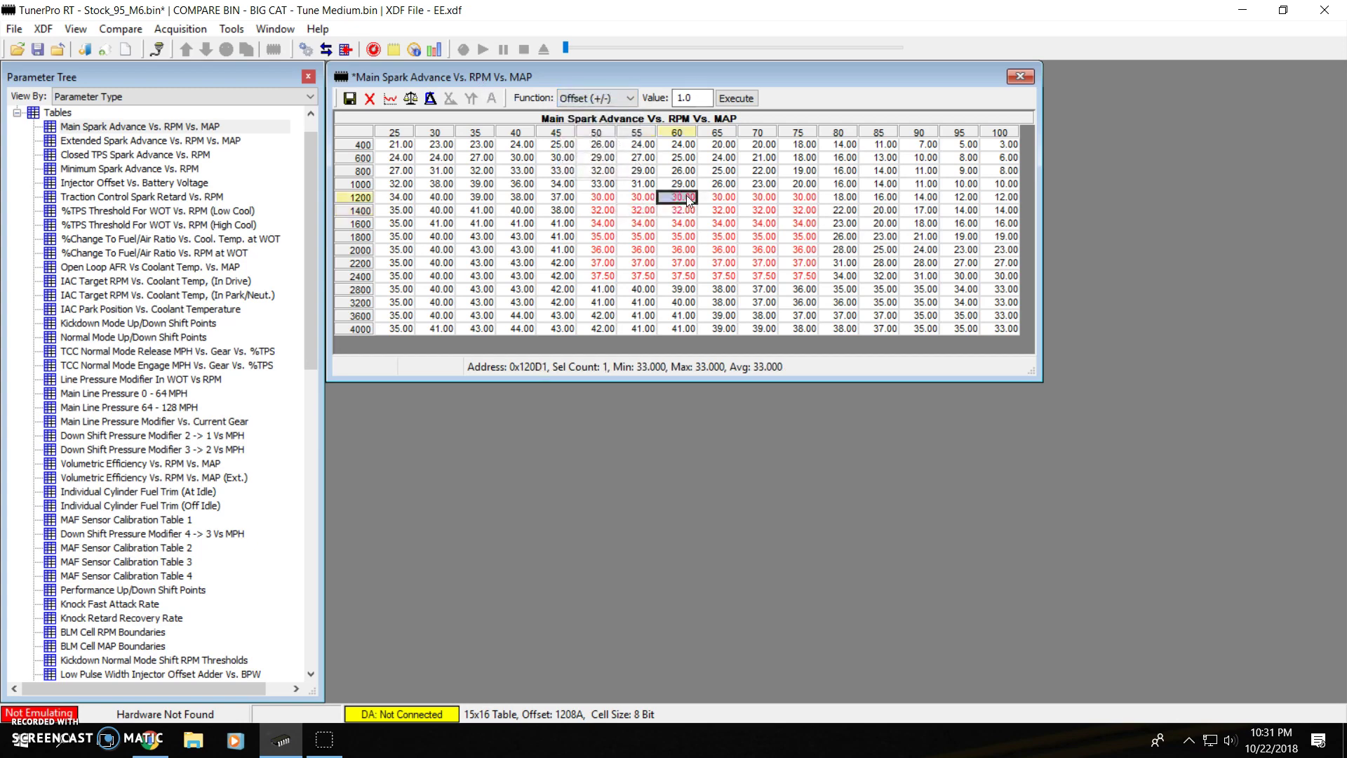
key(Up)
key(minus)
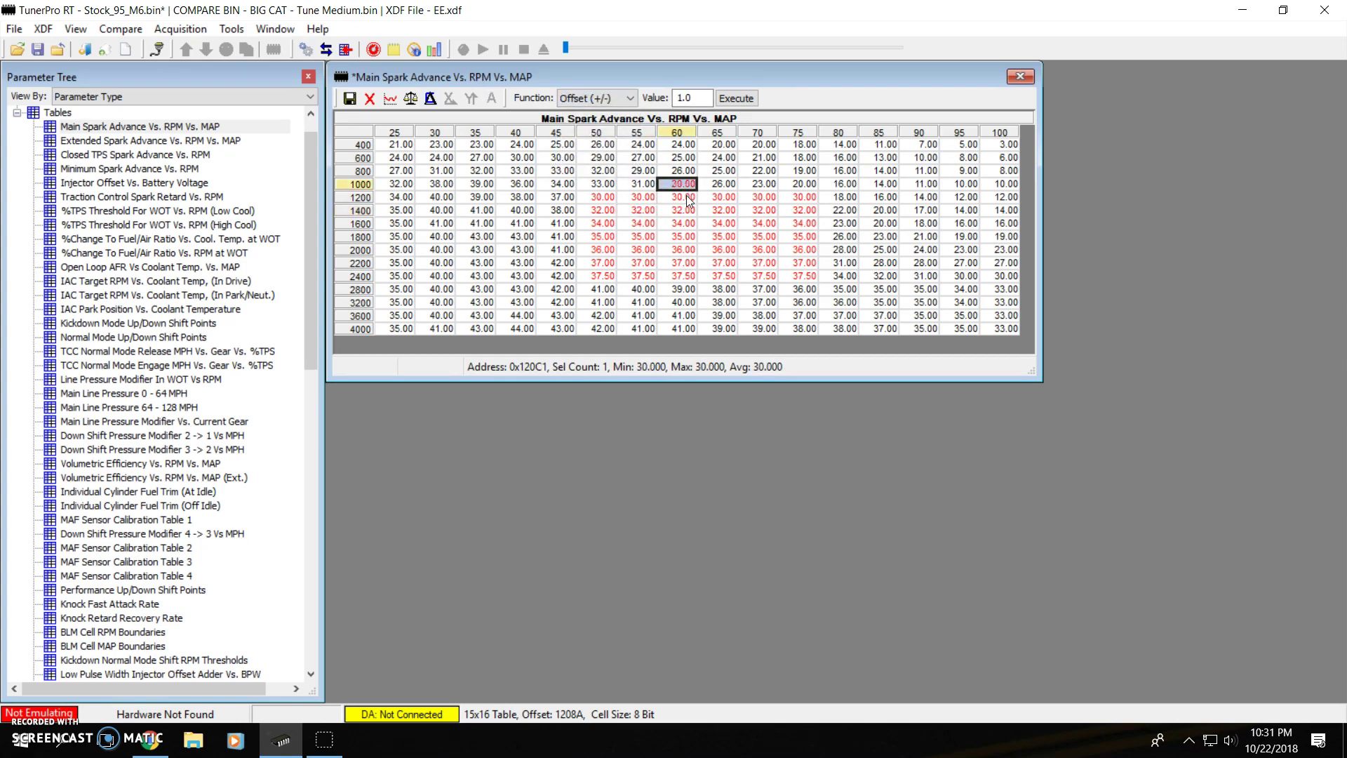
key(minus)
key(Left)
key(Left)
key(Left)
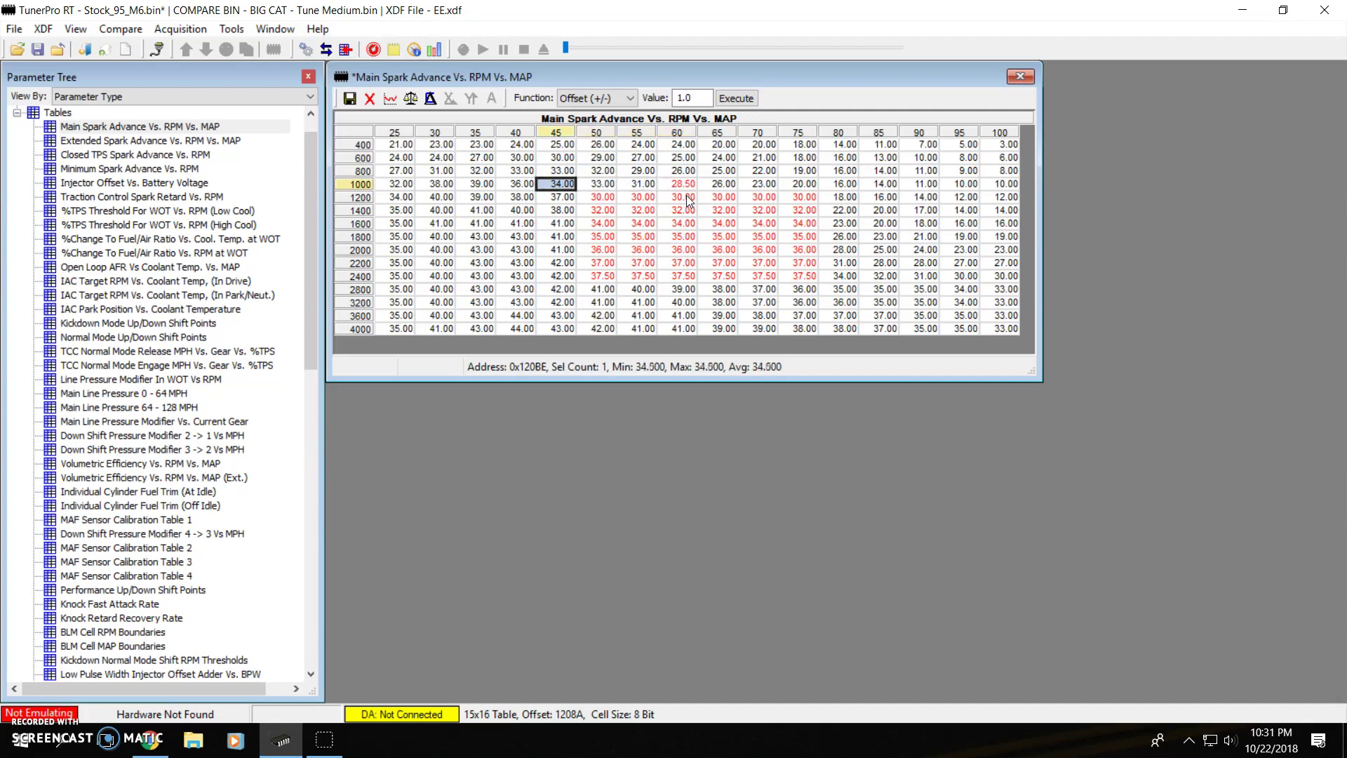
key(plus)
key(plus)
key(plus)
Show the 3D spark graph on the right half with the table window beside it
click(391, 98)
key(super+Right)
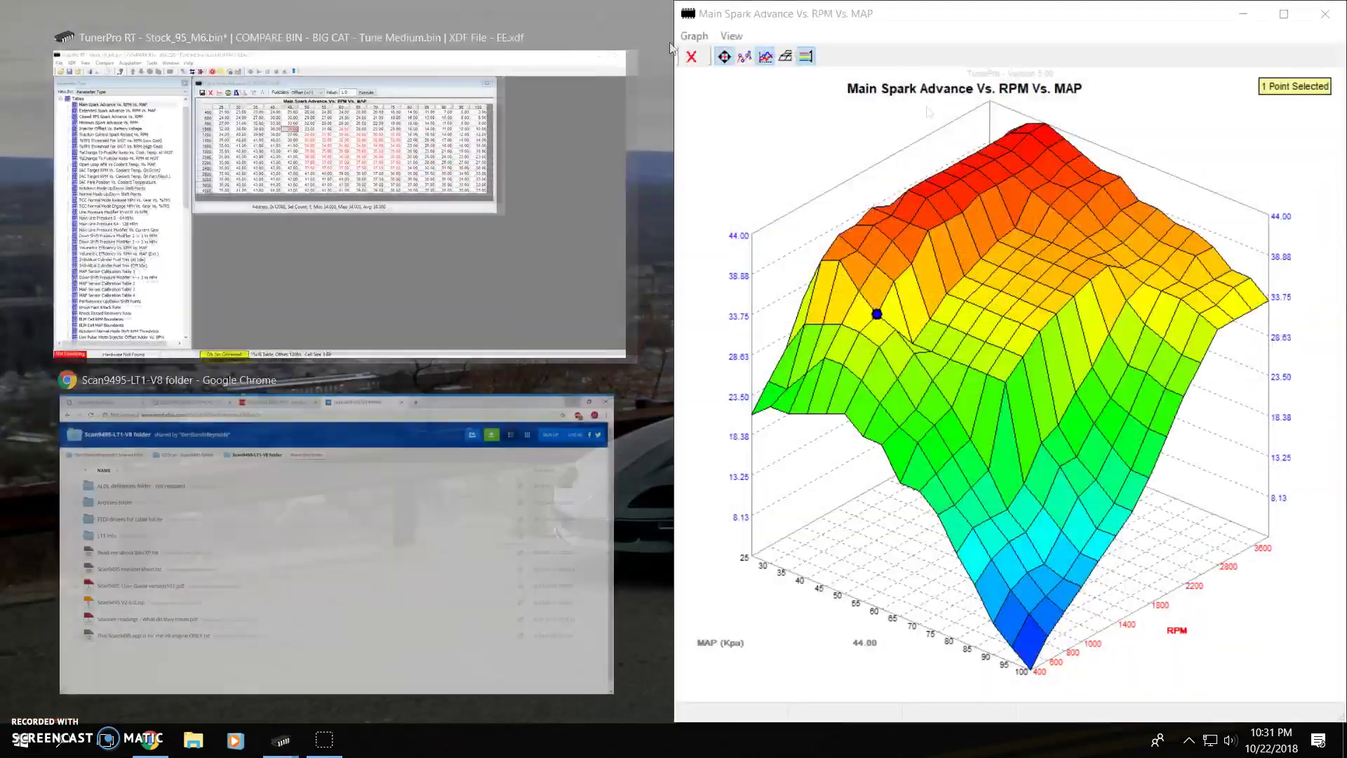
click(483, 150)
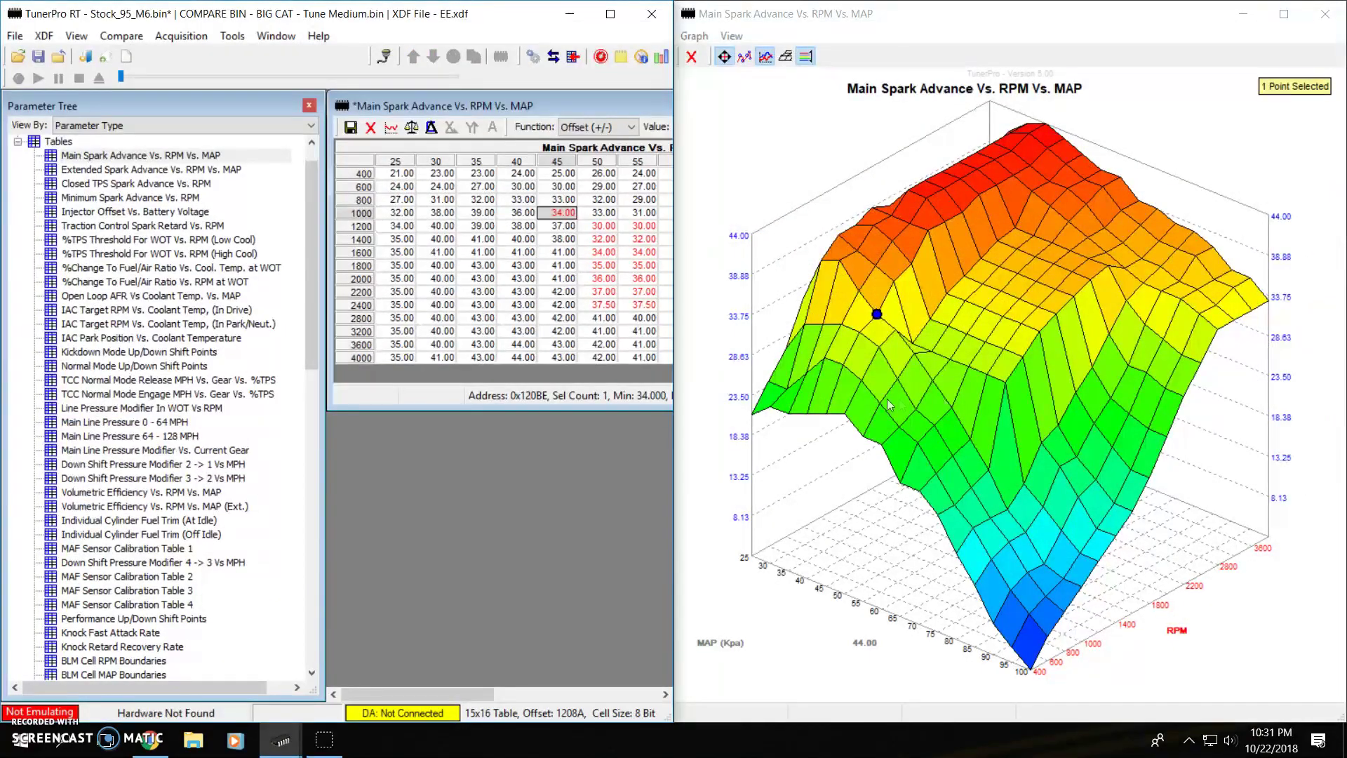
click(595, 306)
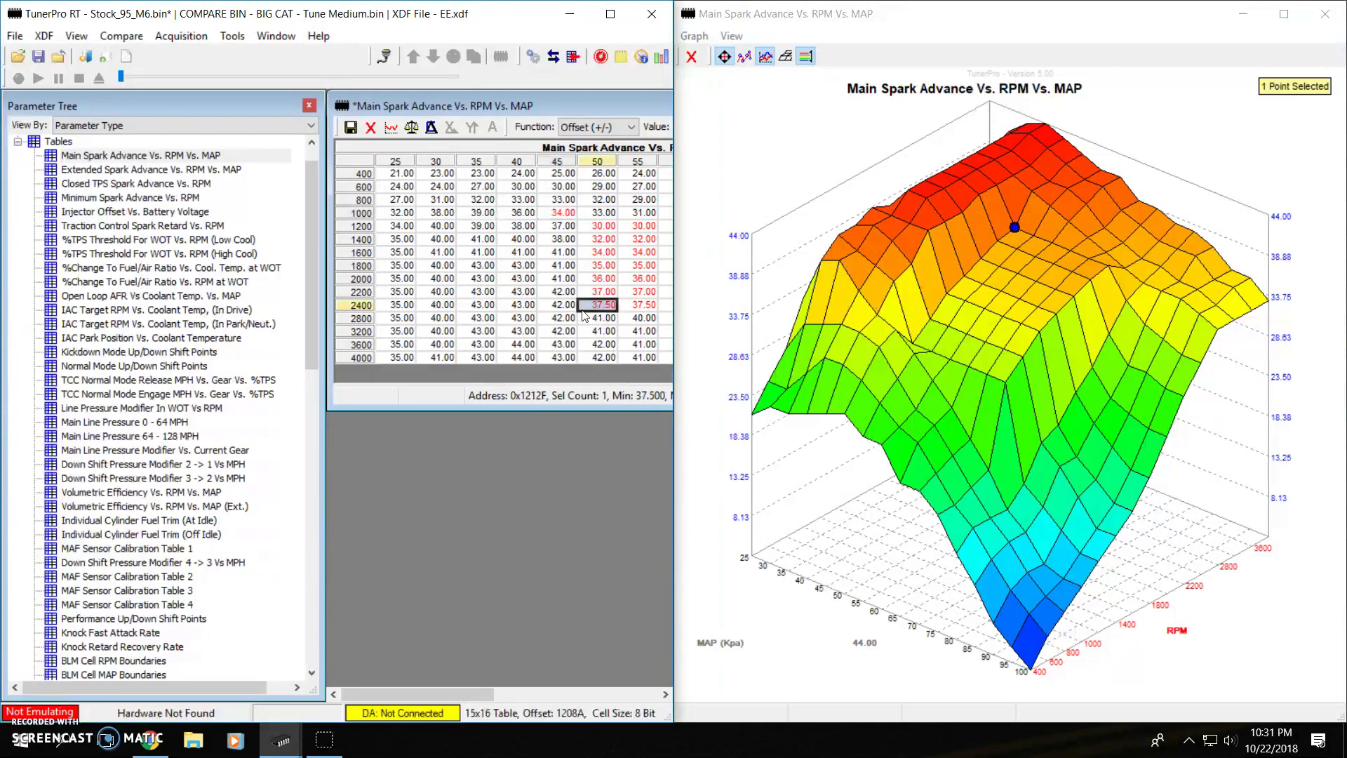
Lower cells around columns 35–50 in half-degree steps, dropping row 1600, column 45 to 39.50
key(Left)
key(Left)
key(Left)
key(Up)
key(Up)
key(Up)
key(Right)
key(Right)
key(Right)
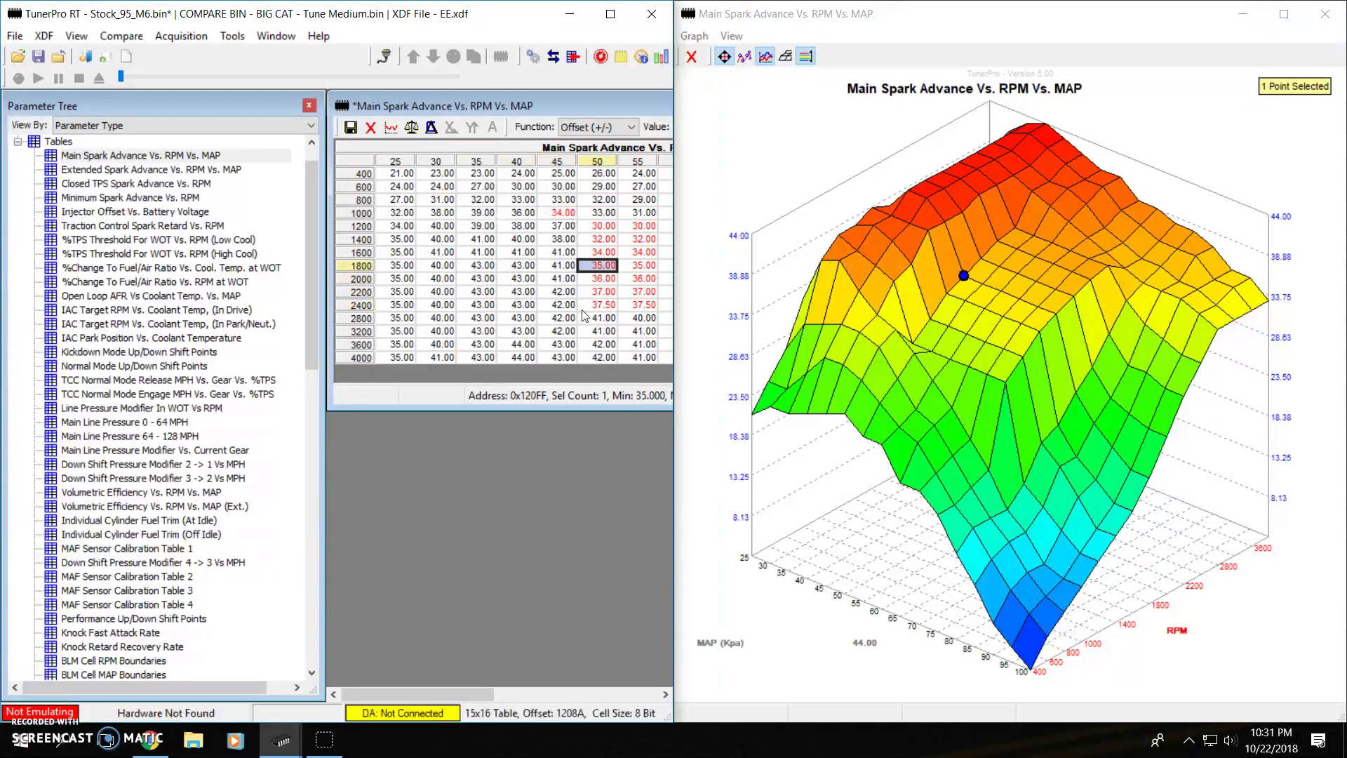
key(Left)
key(Down)
key(Up)
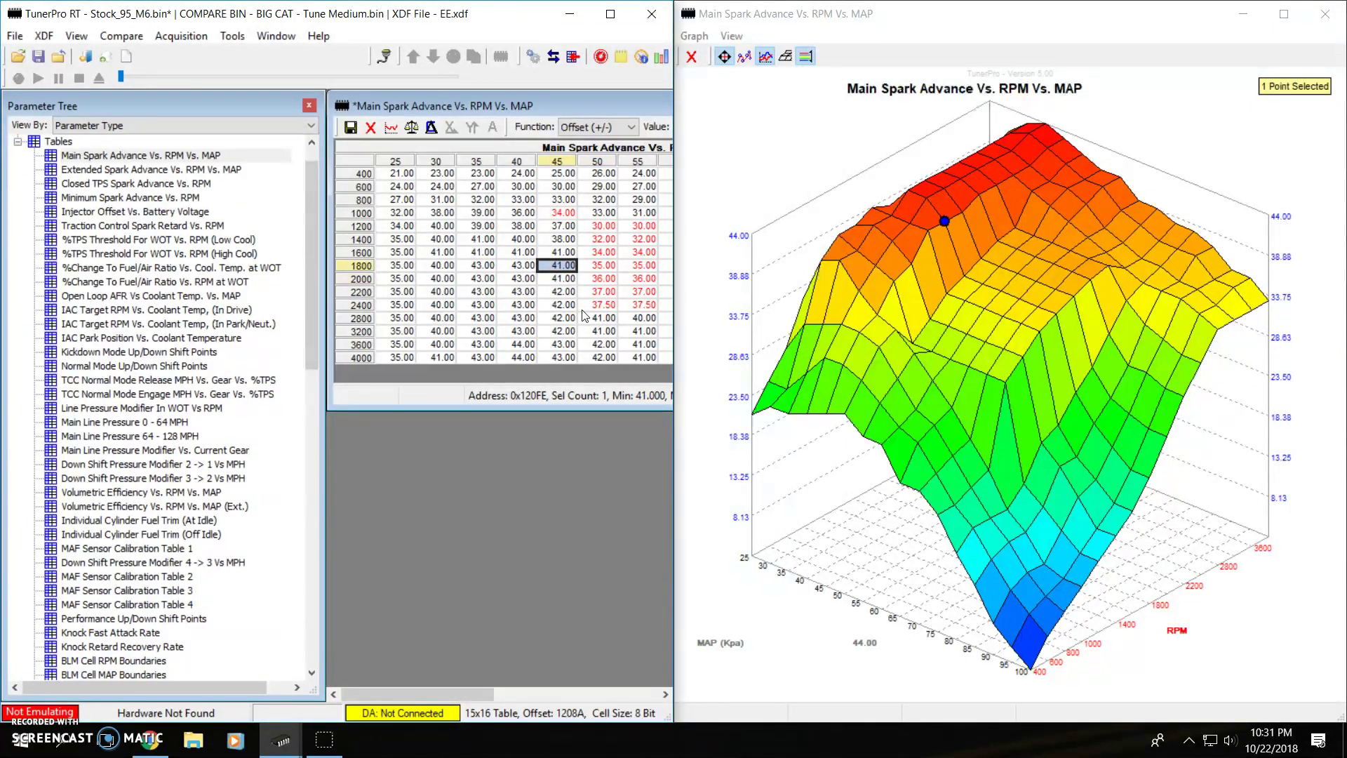
key(Up)
key(minus)
key(minus)
key(minus)
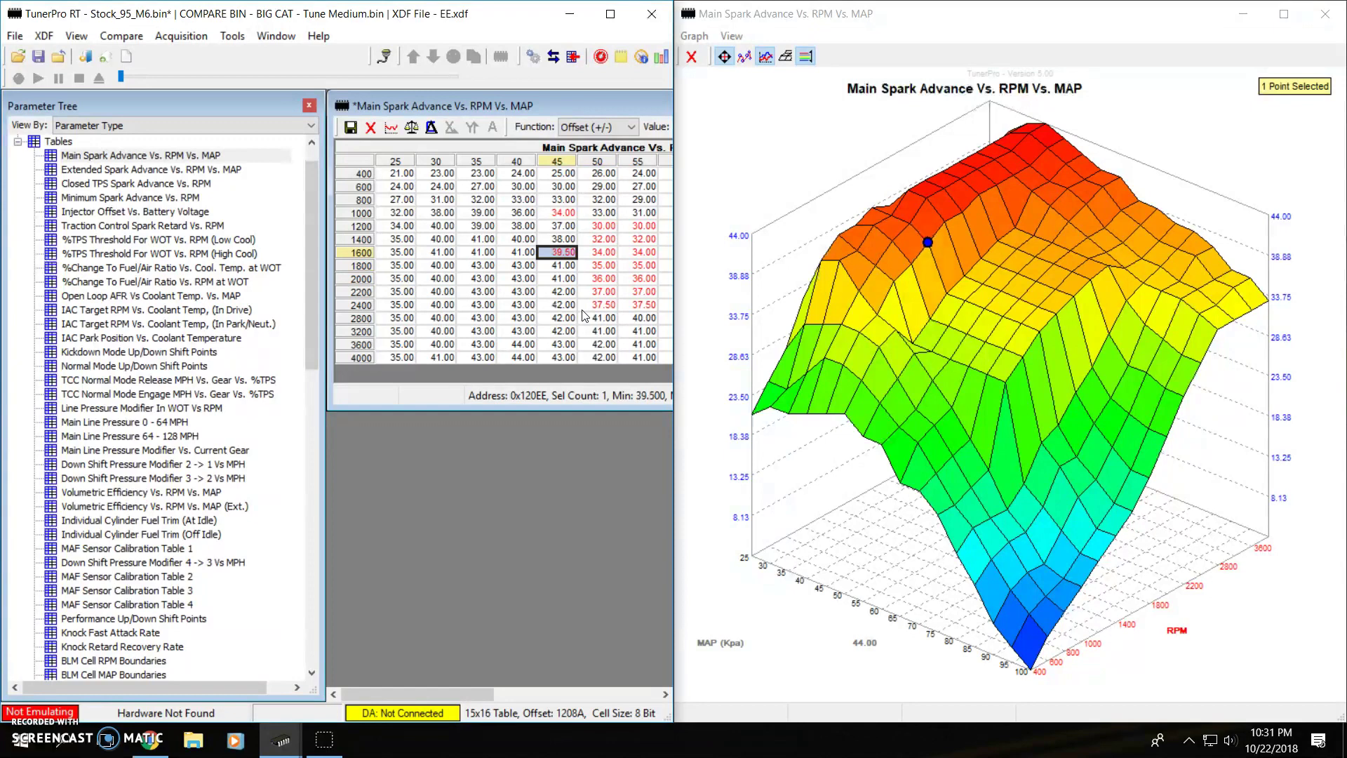
key(Up)
key(Up)
key(minus)
key(Left)
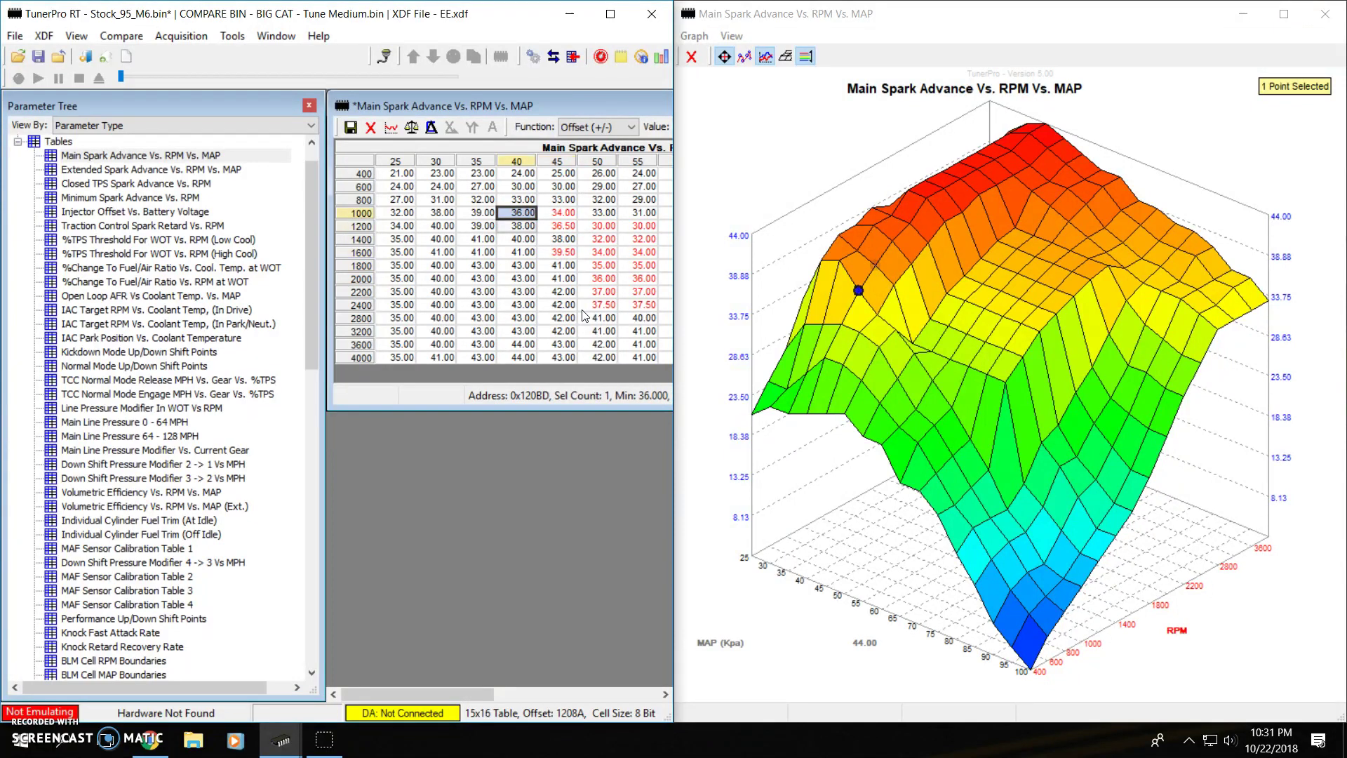
key(Left)
key(Down)
key(Up)
key(Up)
Tune the column 30–35 cells, e.g. 36.50, 41.50 and 40.50, then close the graph
key(minus)
key(minus)
key(minus)
key(minus)
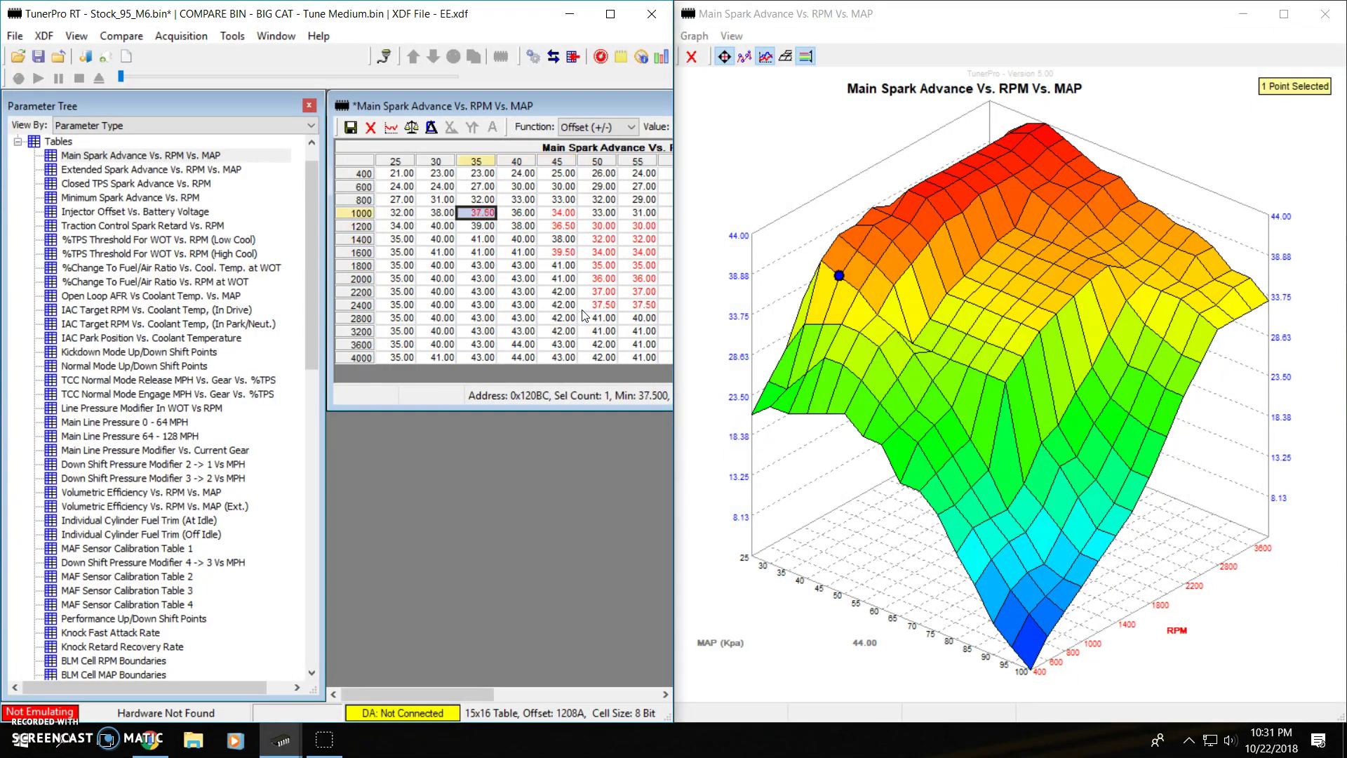
key(Left)
key(minus)
key(minus)
key(minus)
key(Down)
key(minus)
key(minus)
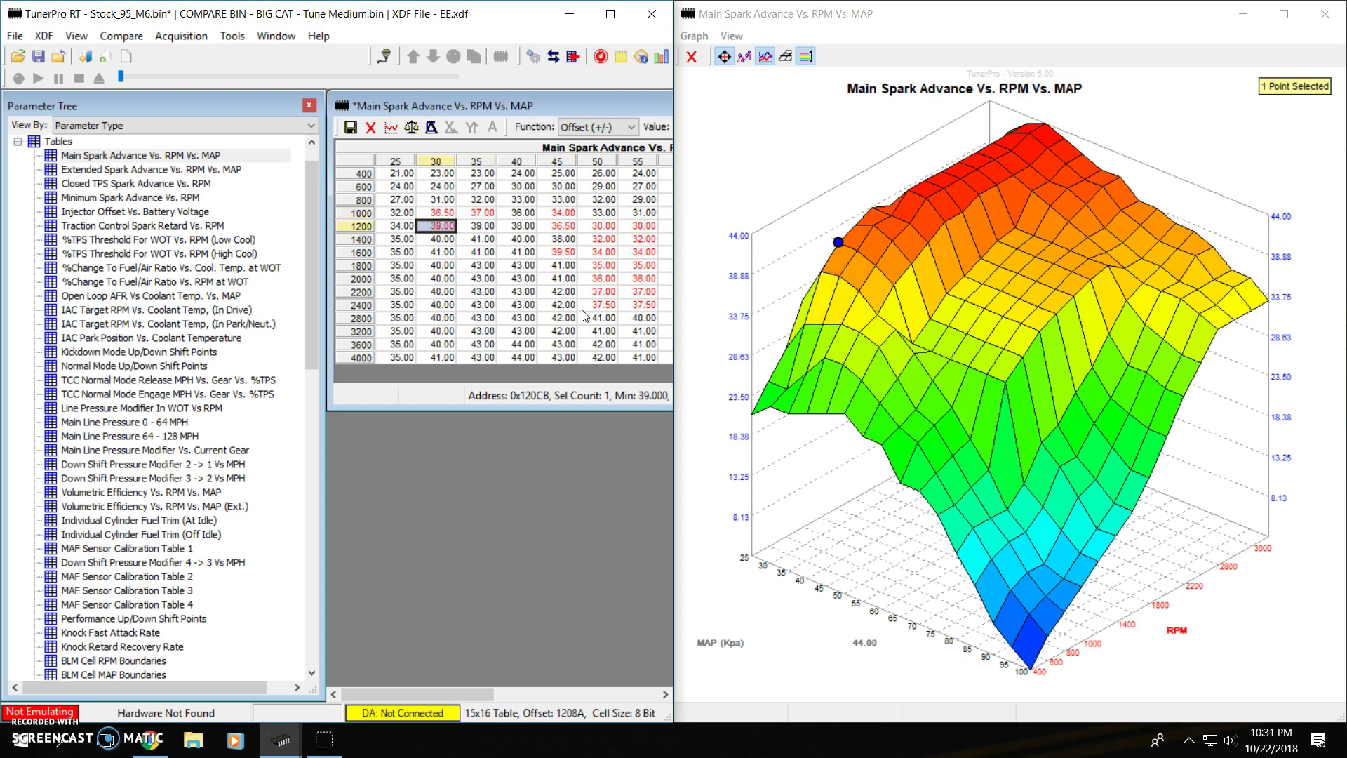
key(Right)
key(Down)
key(minus)
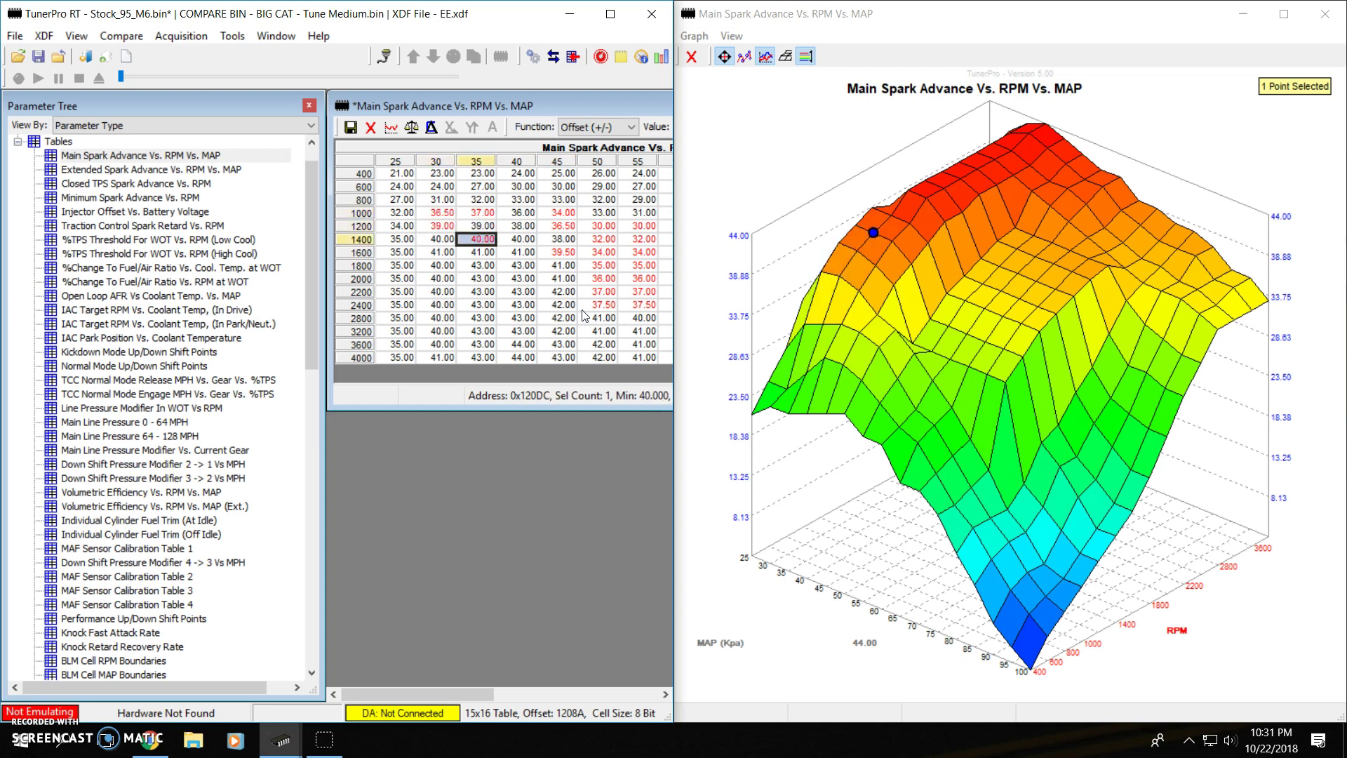
key(Down)
key(plus)
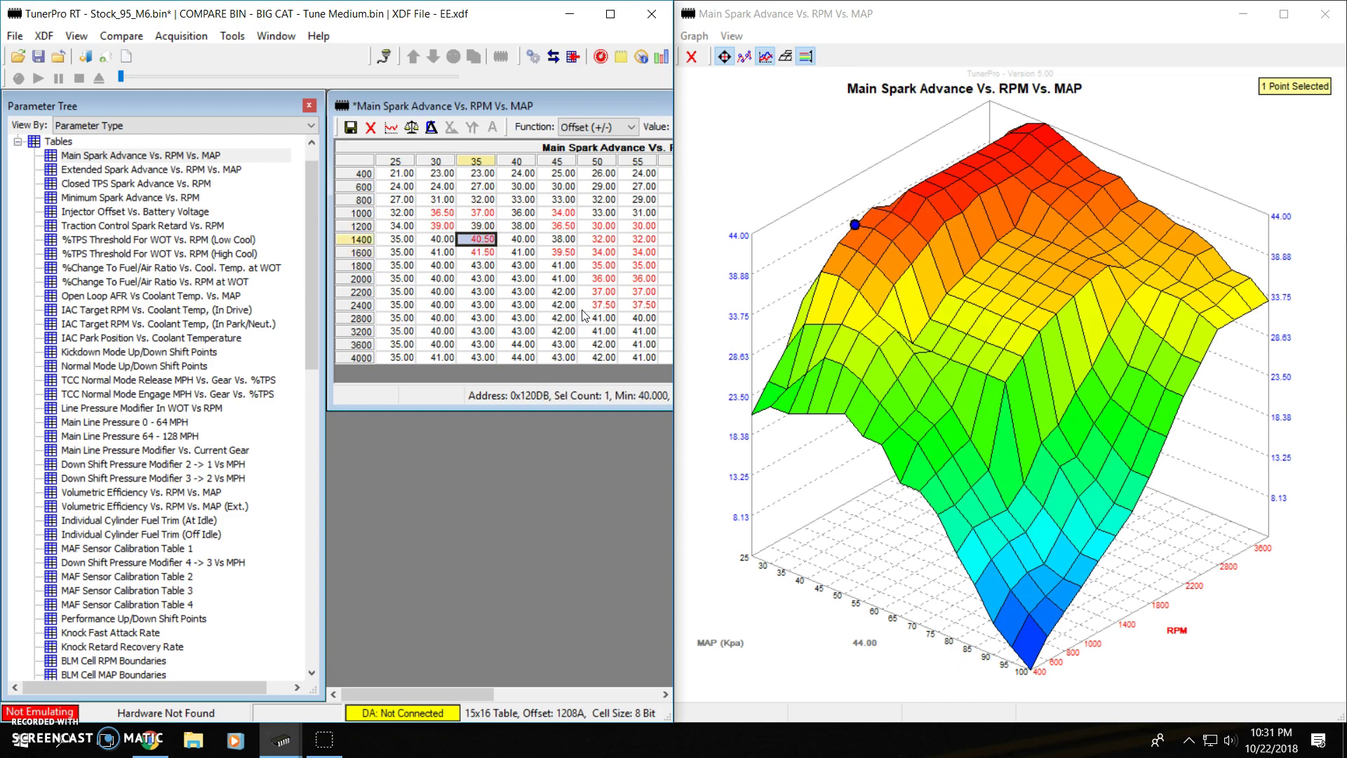
key(Left)
key(Down)
key(plus)
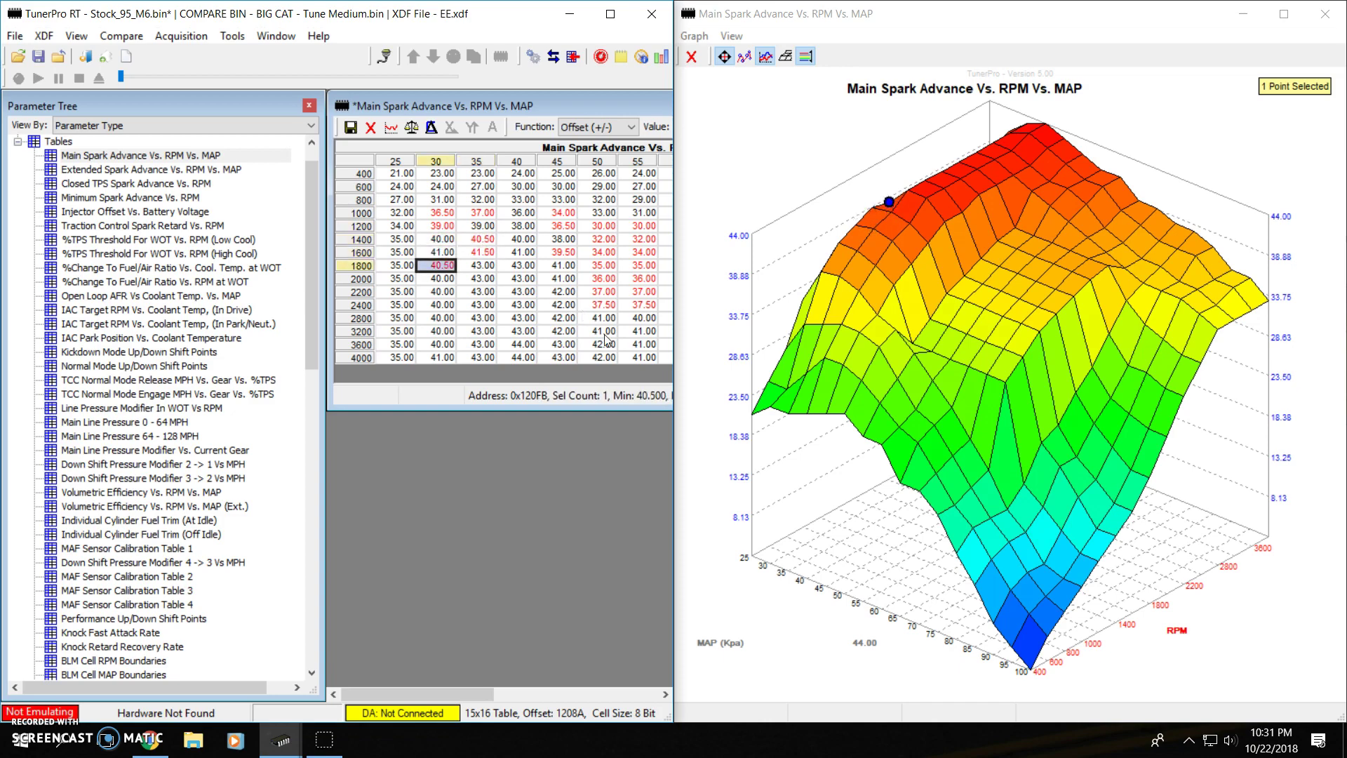
click(1324, 16)
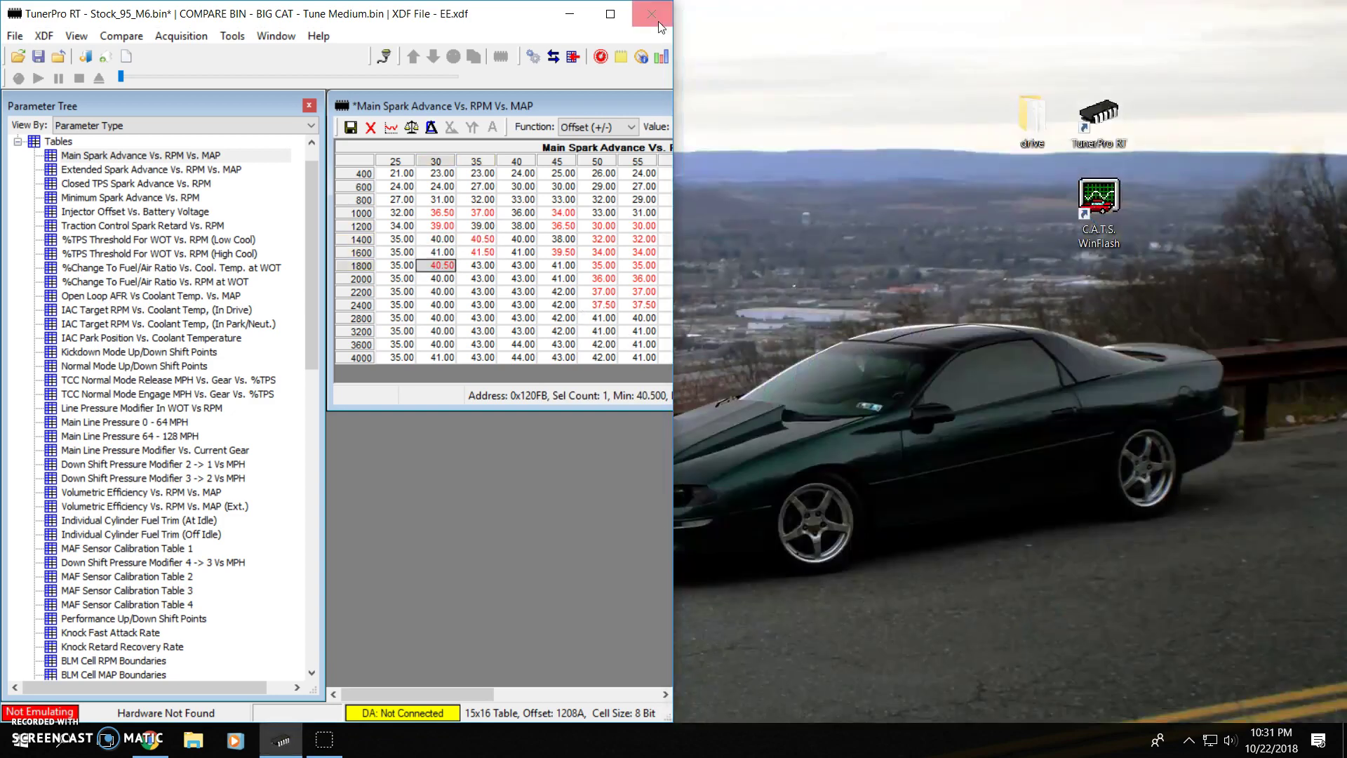
Maximize TunerPro and close the spark table editor, answering the commit prompt
click(611, 14)
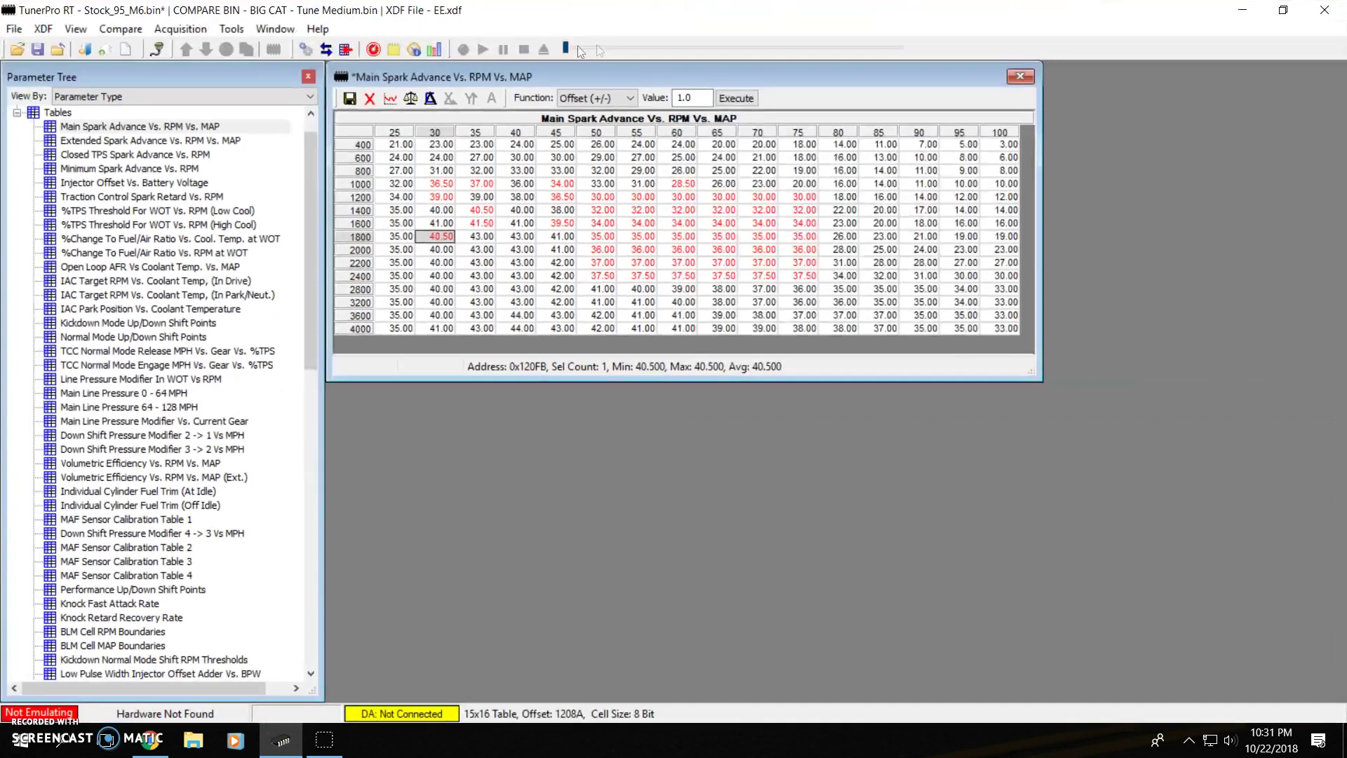
click(370, 100)
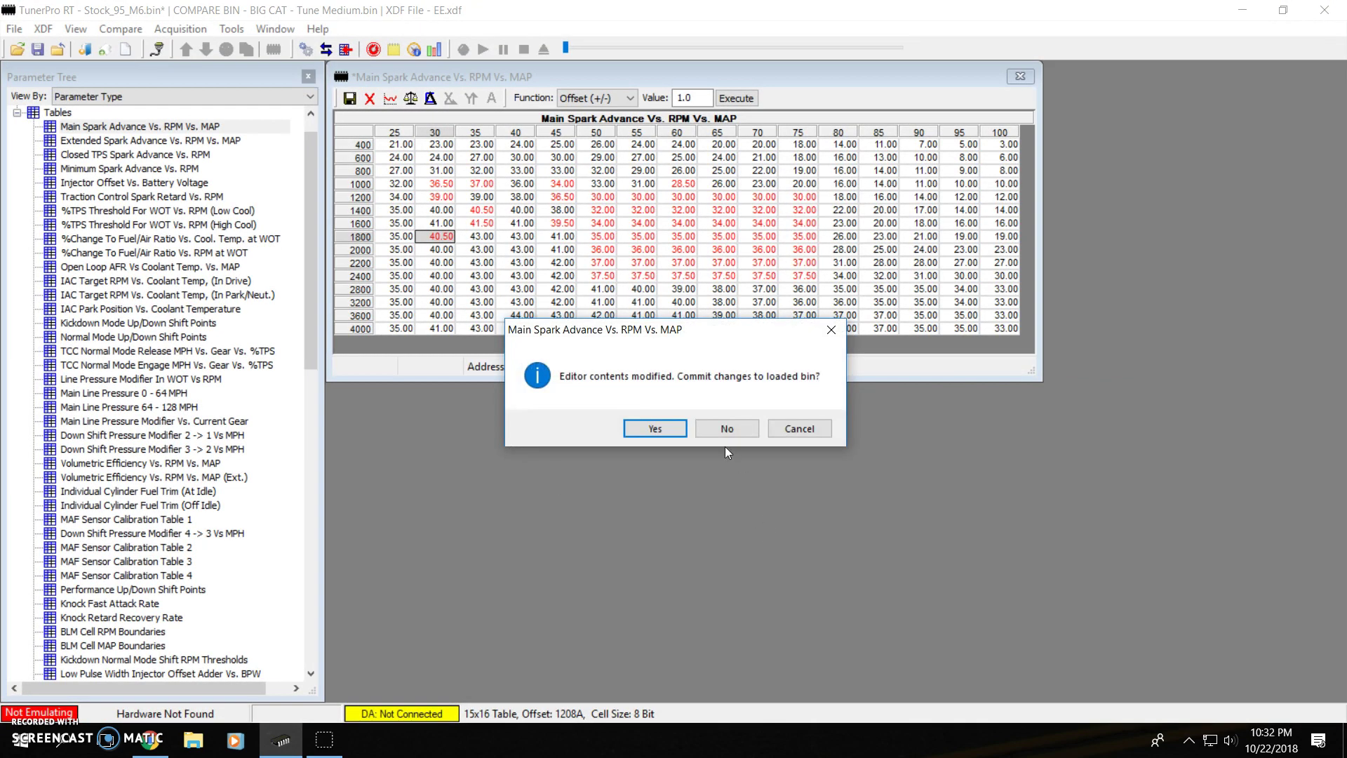
click(727, 428)
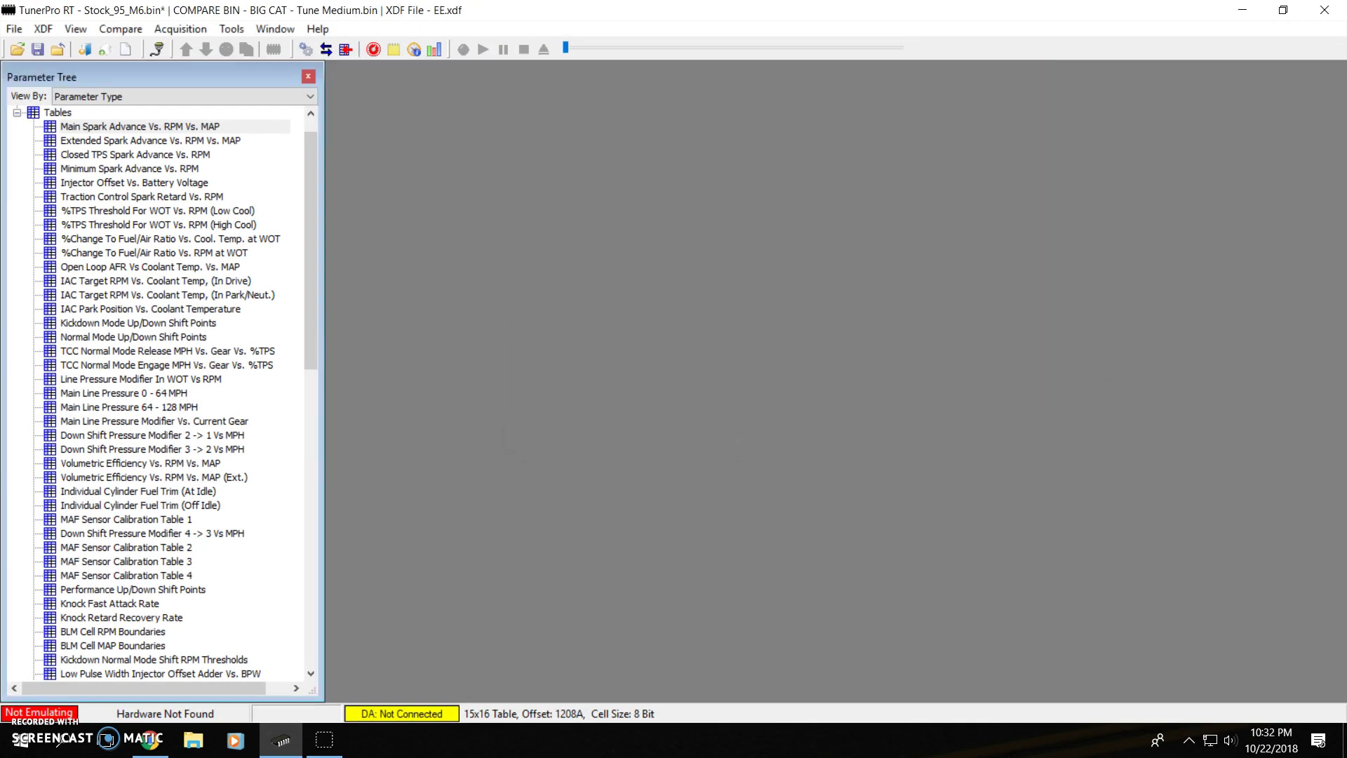
Quit TunerPro RT without saving the bin
click(21, 31)
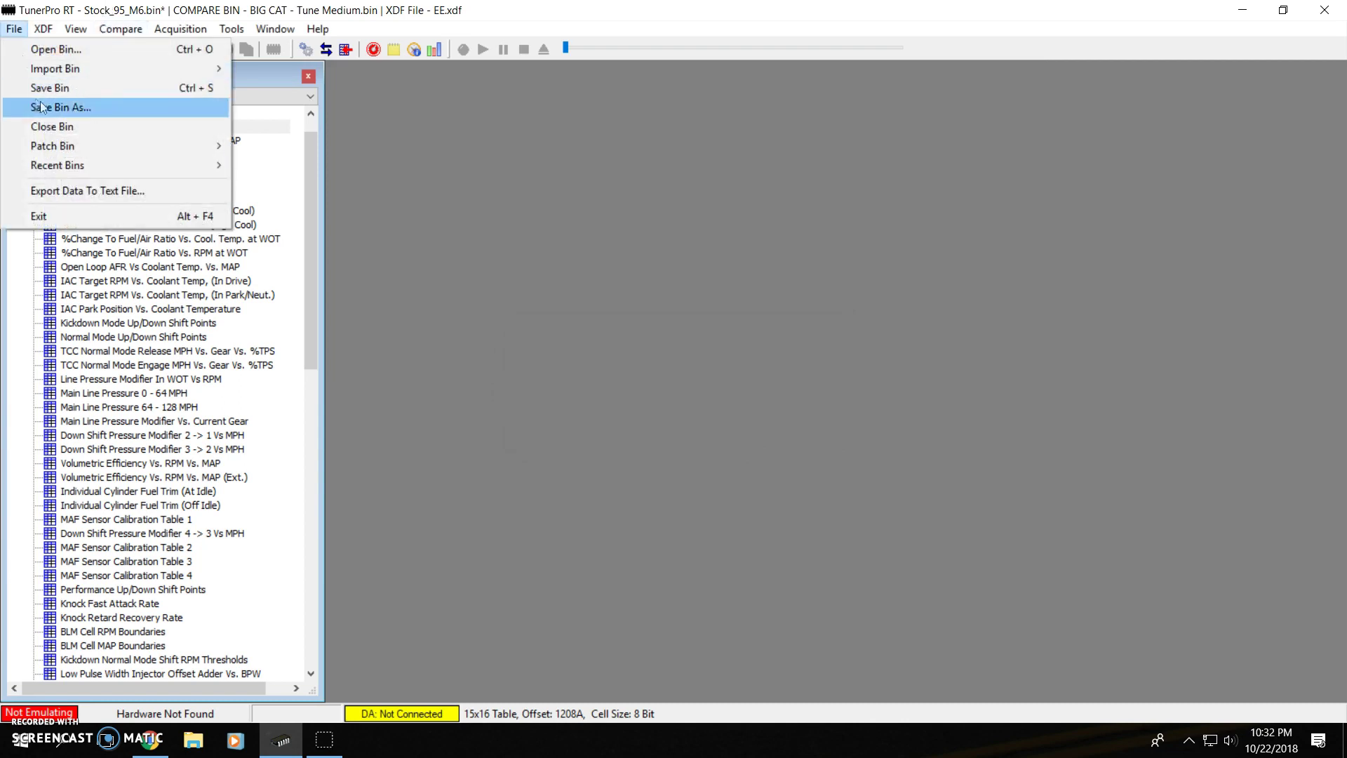
click(542, 285)
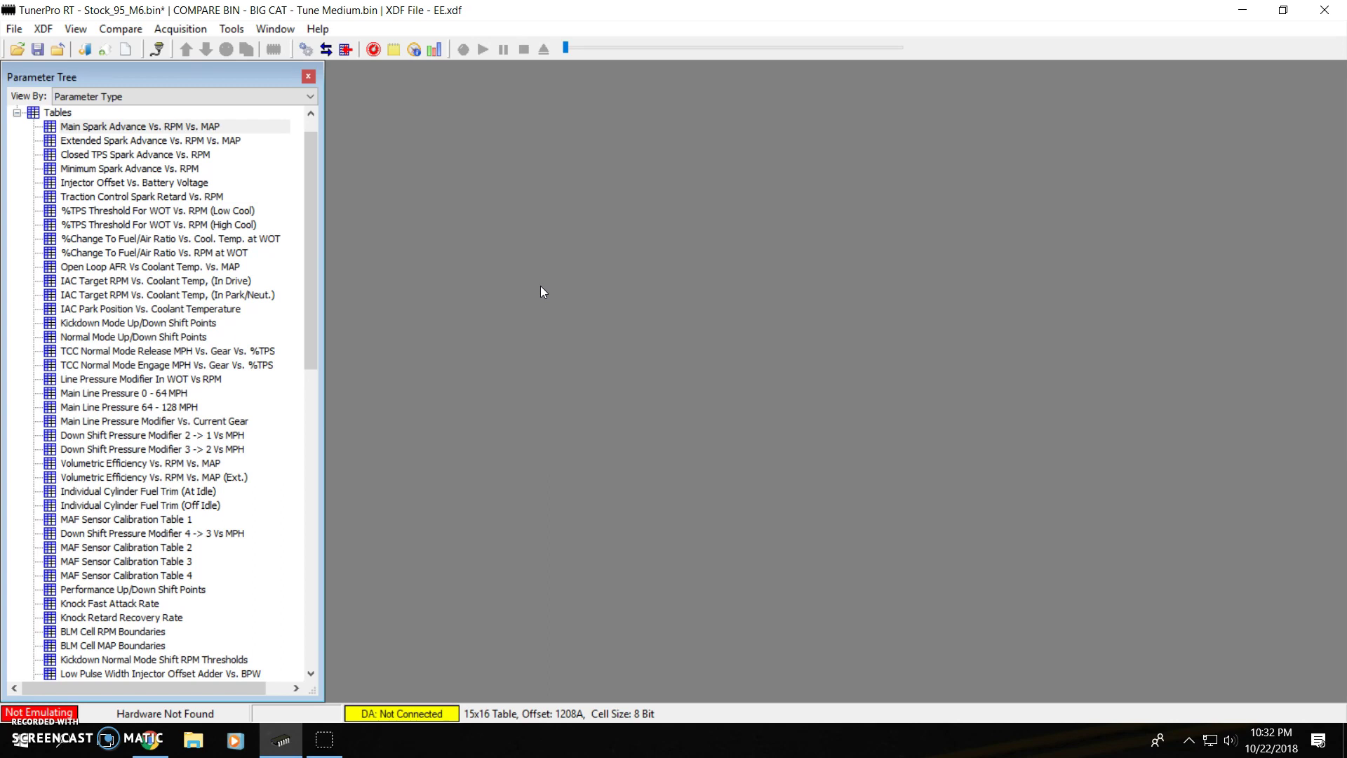
click(1325, 9)
click(681, 428)
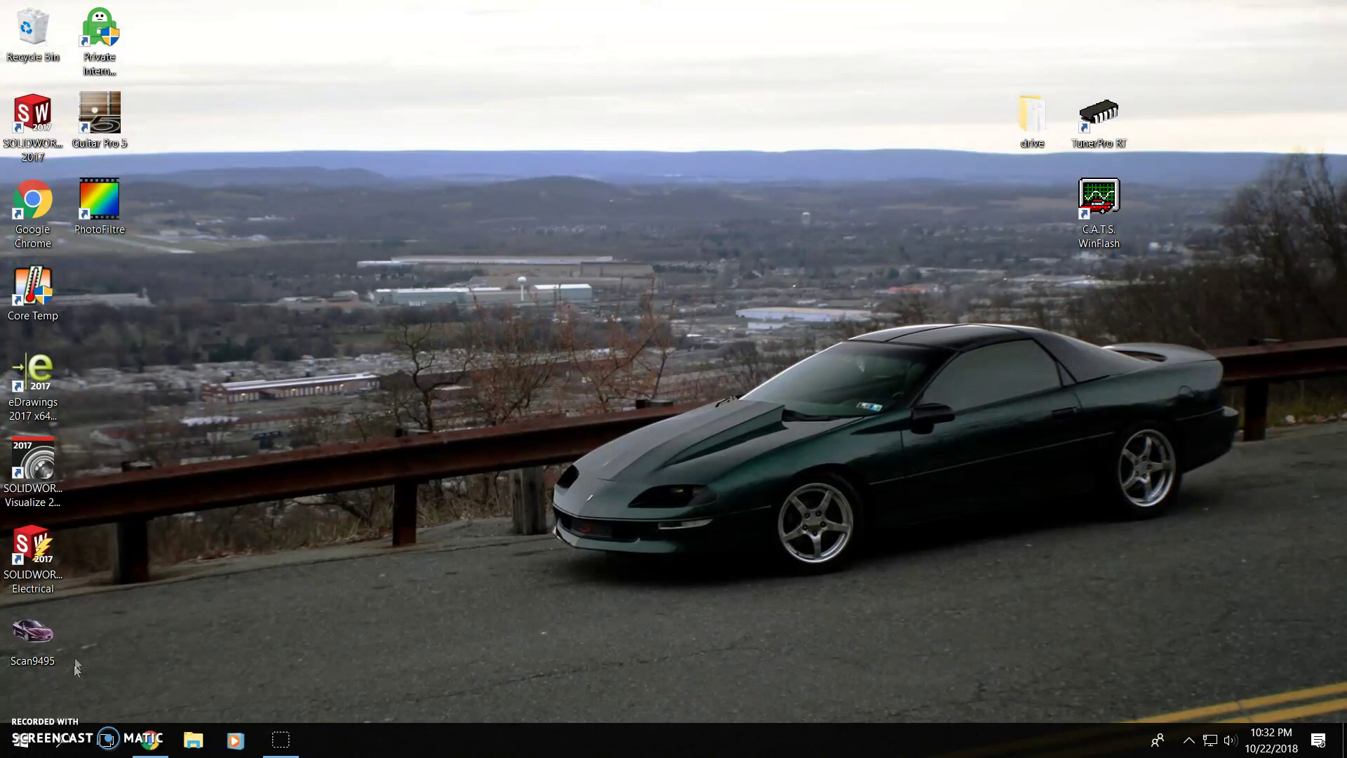
Launch Scan9495 from the desktop, allow it to run, skip the mafl.csv error, and connect
drag(32, 635, 568, 379)
double_click(569, 375)
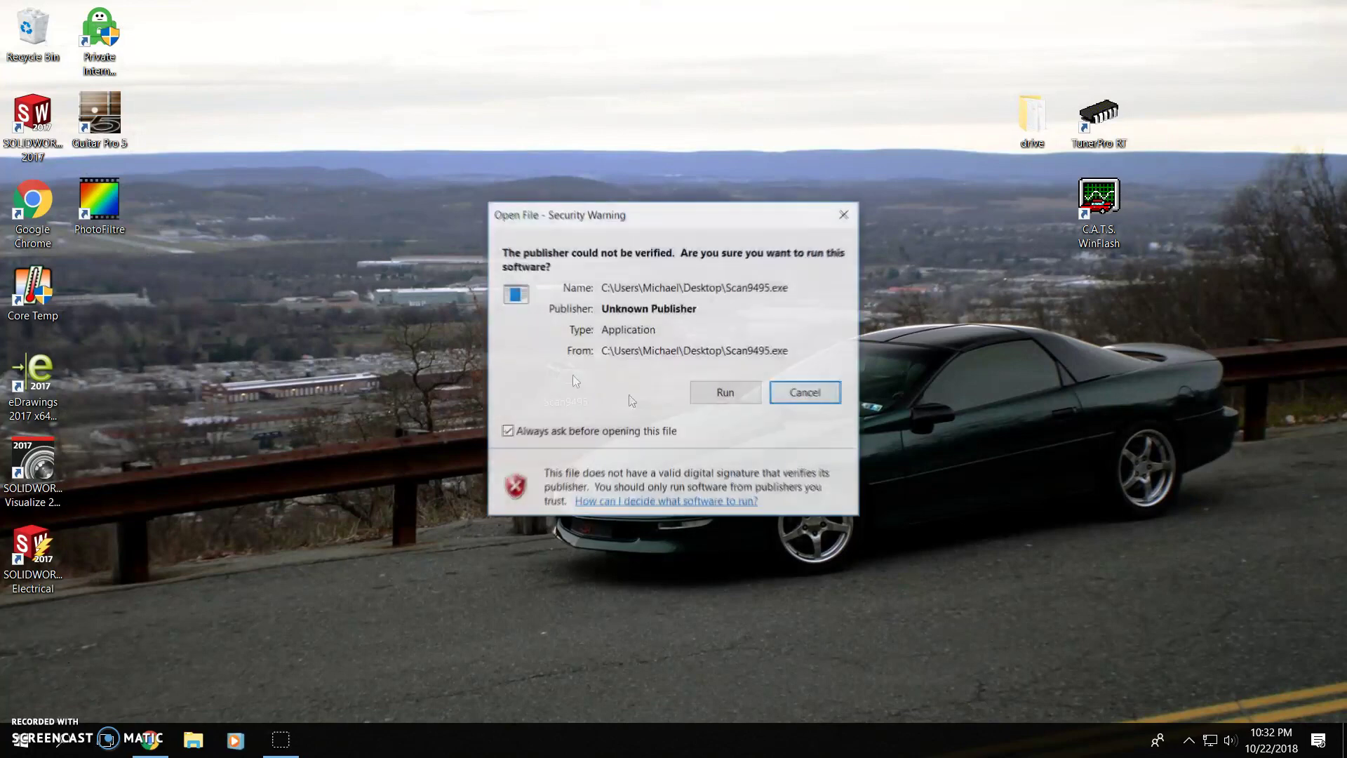
click(775, 395)
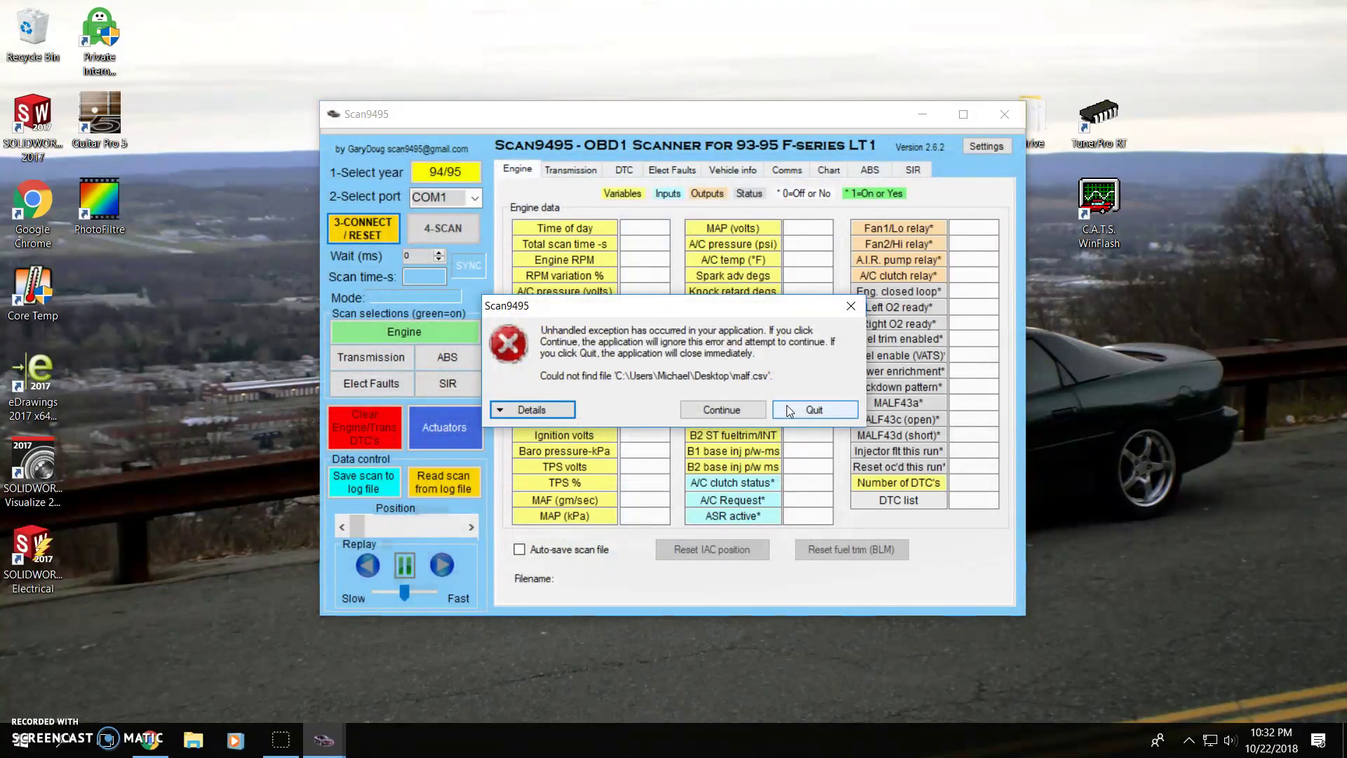
click(730, 410)
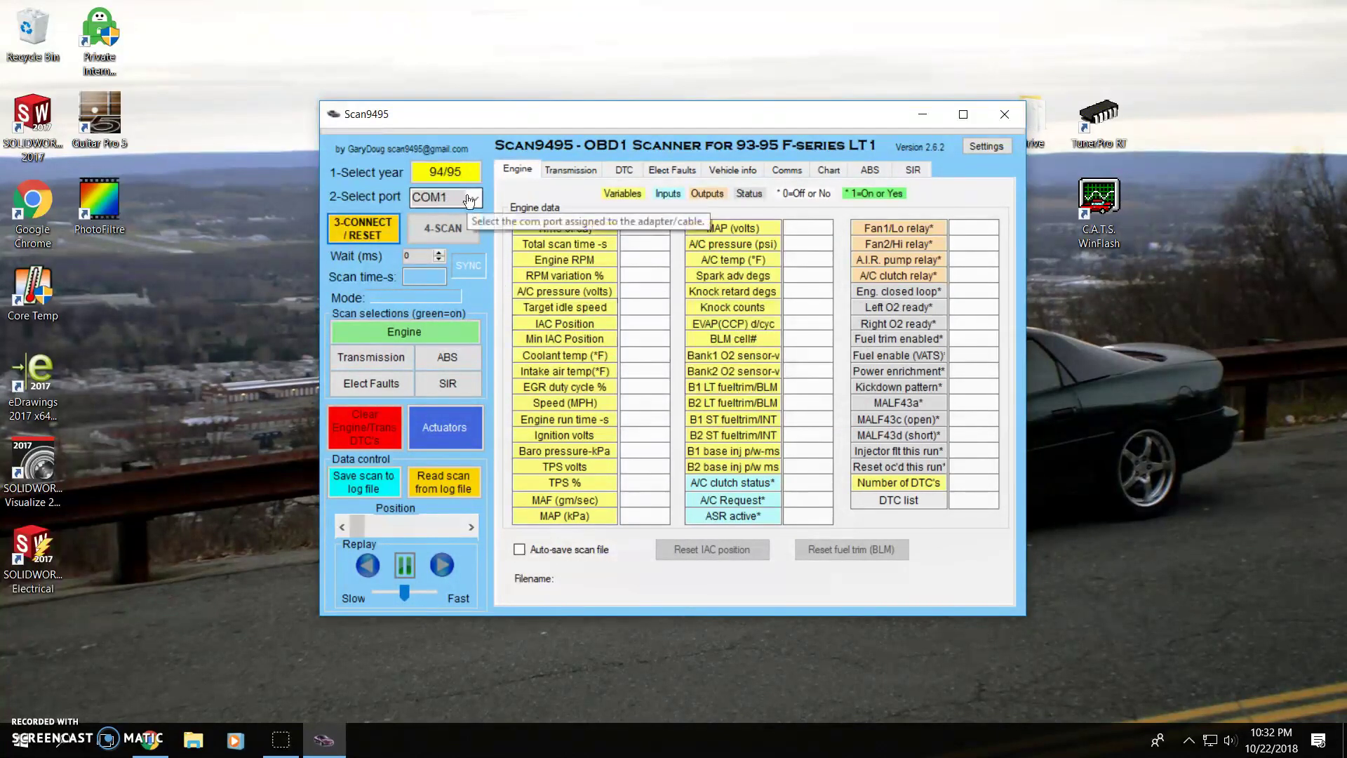
click(373, 239)
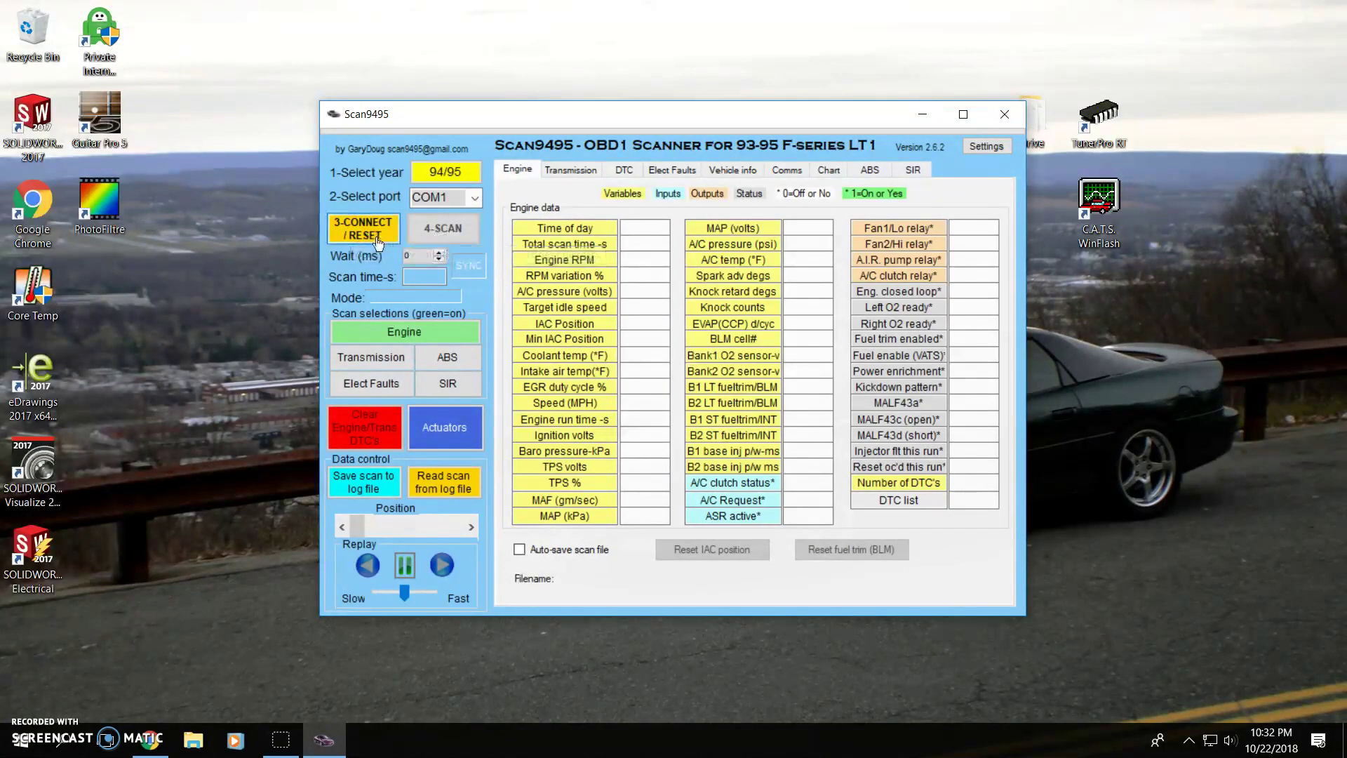
Start scanning, then view the DTC, Transmission, Elect Faults and Vehicle info pages, returning to Engine
click(447, 228)
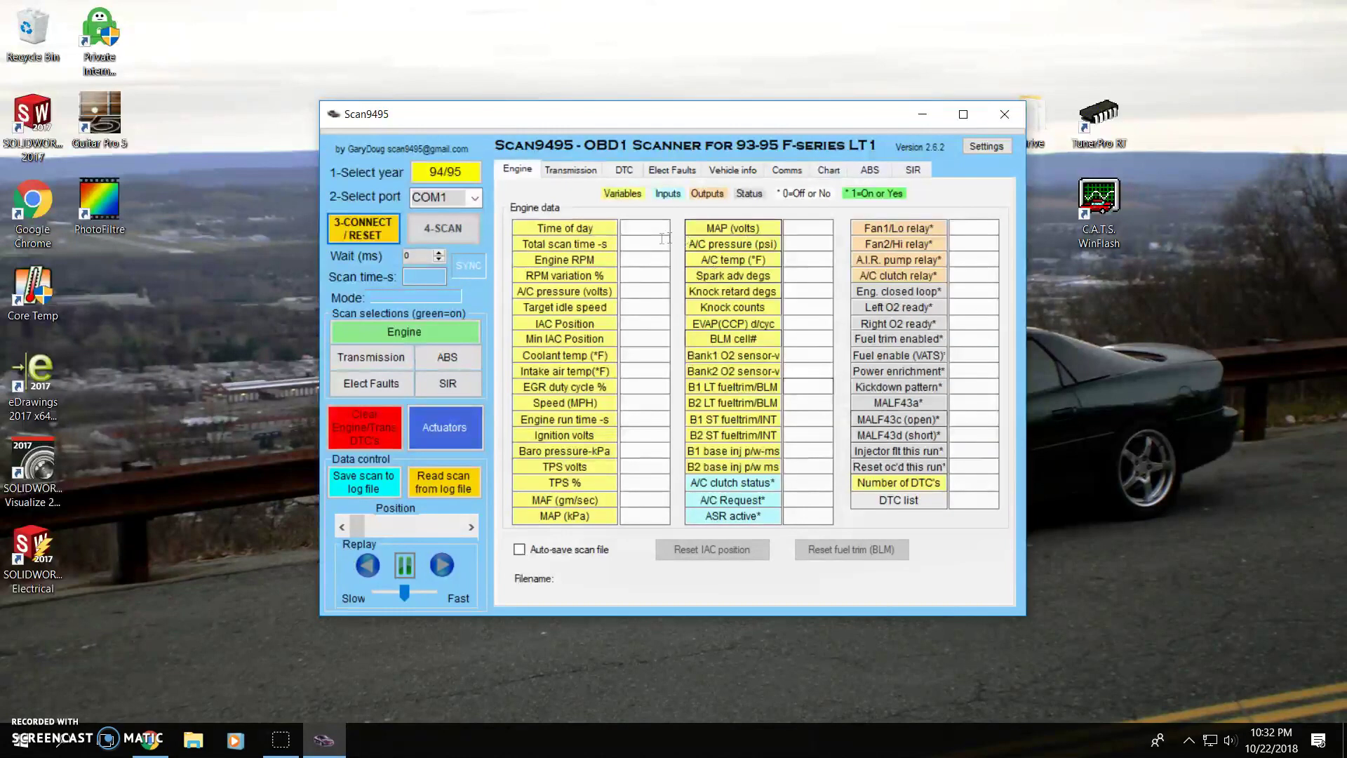
click(623, 173)
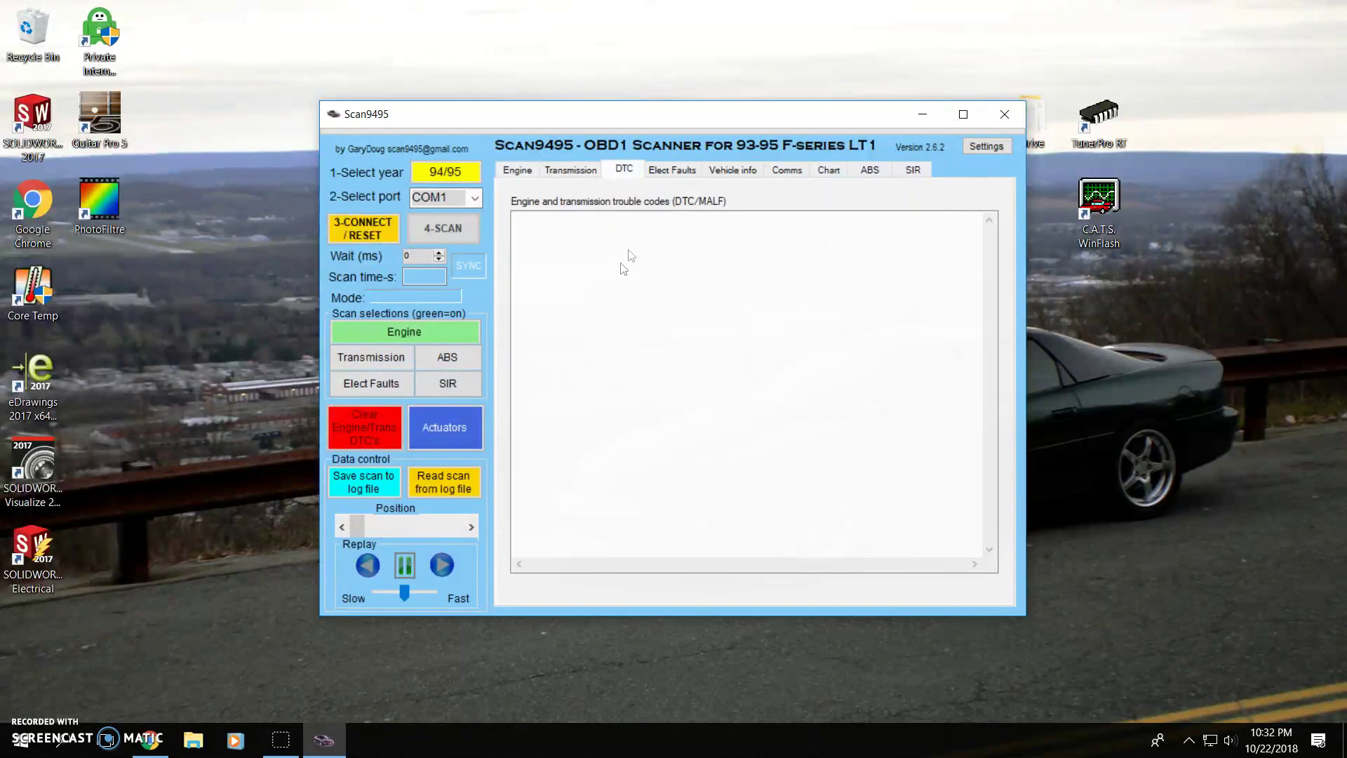
click(571, 171)
click(673, 172)
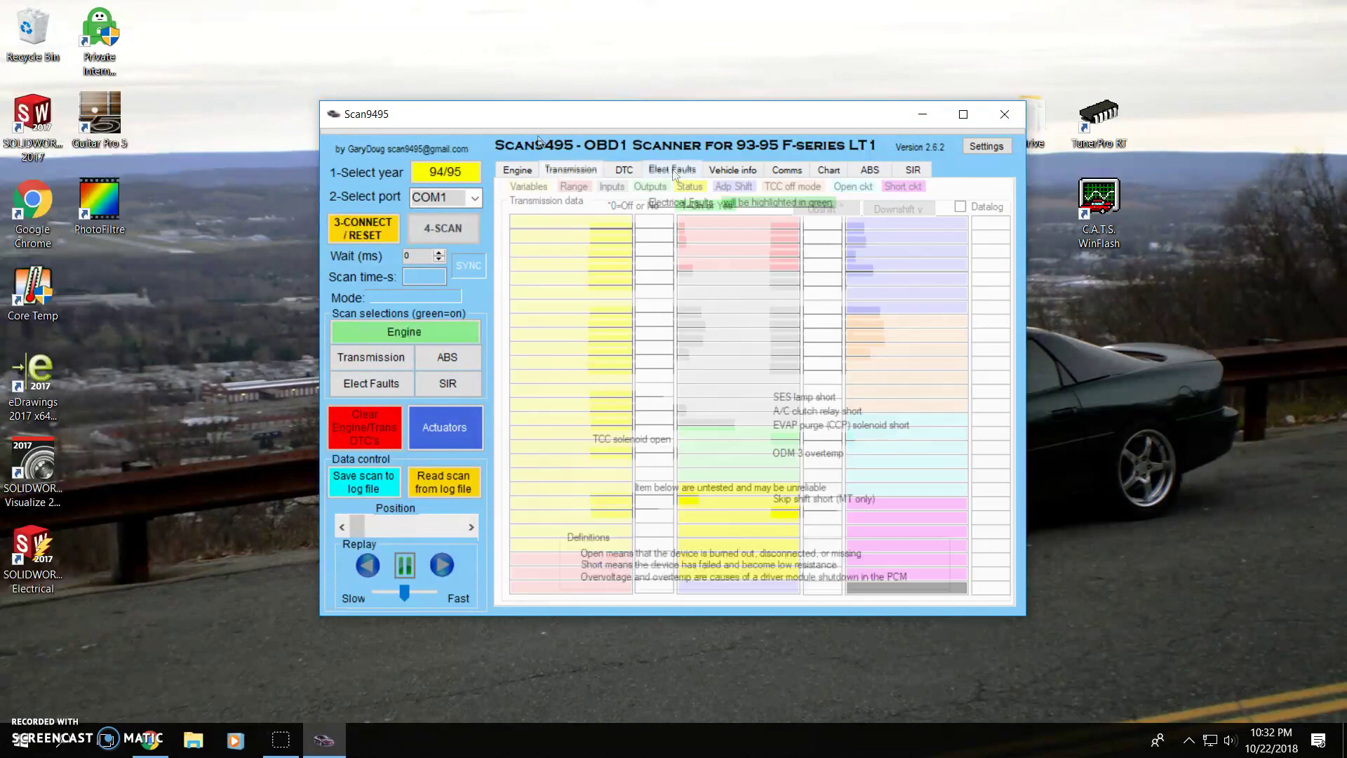
click(722, 173)
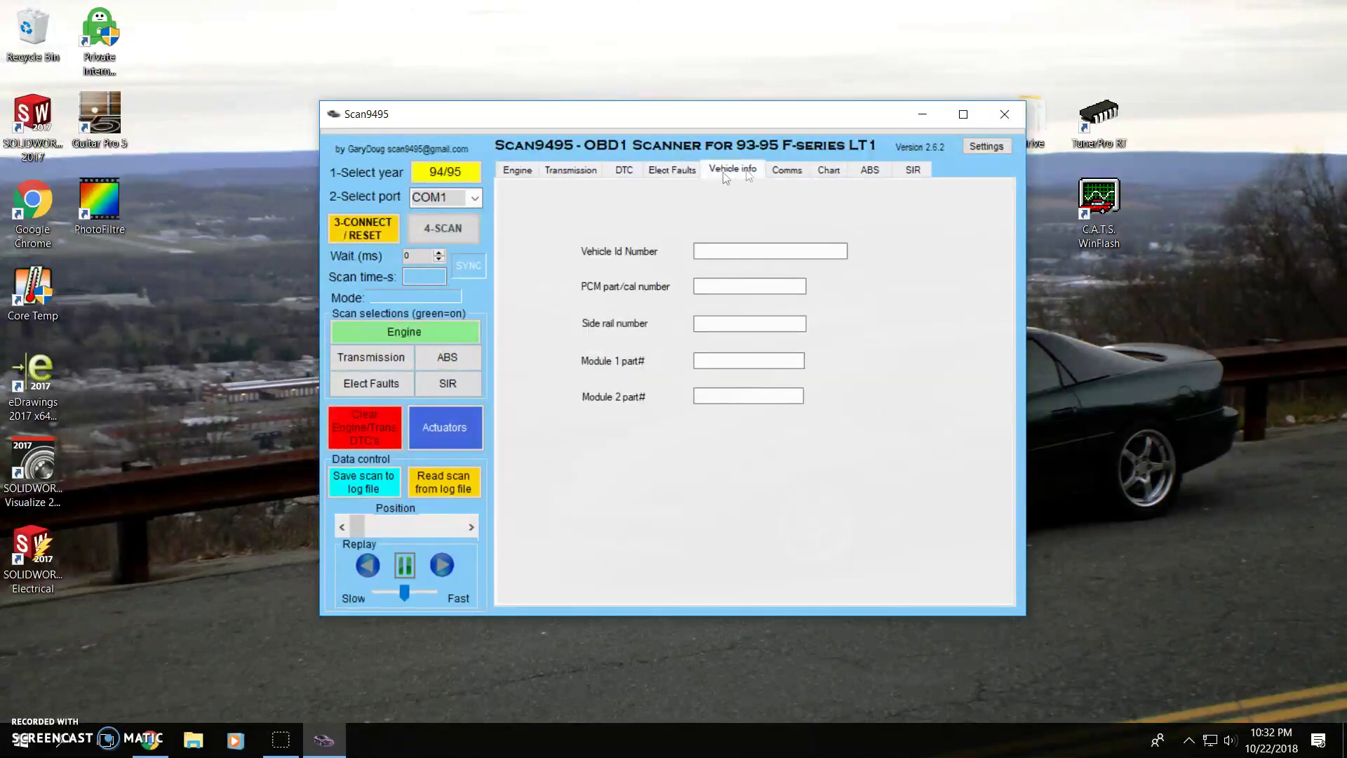
click(517, 171)
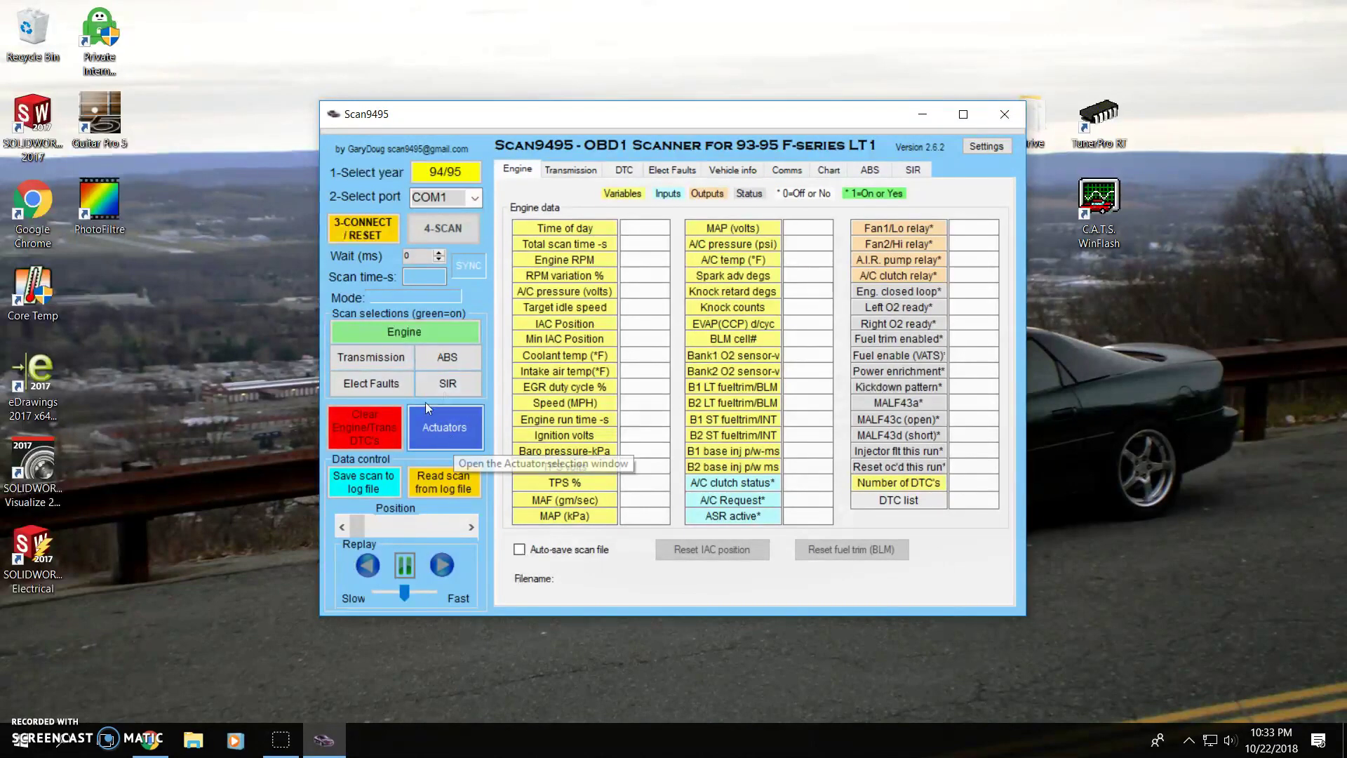
Open the Bi-directional Actuators window, use Reset All, and close it
click(466, 431)
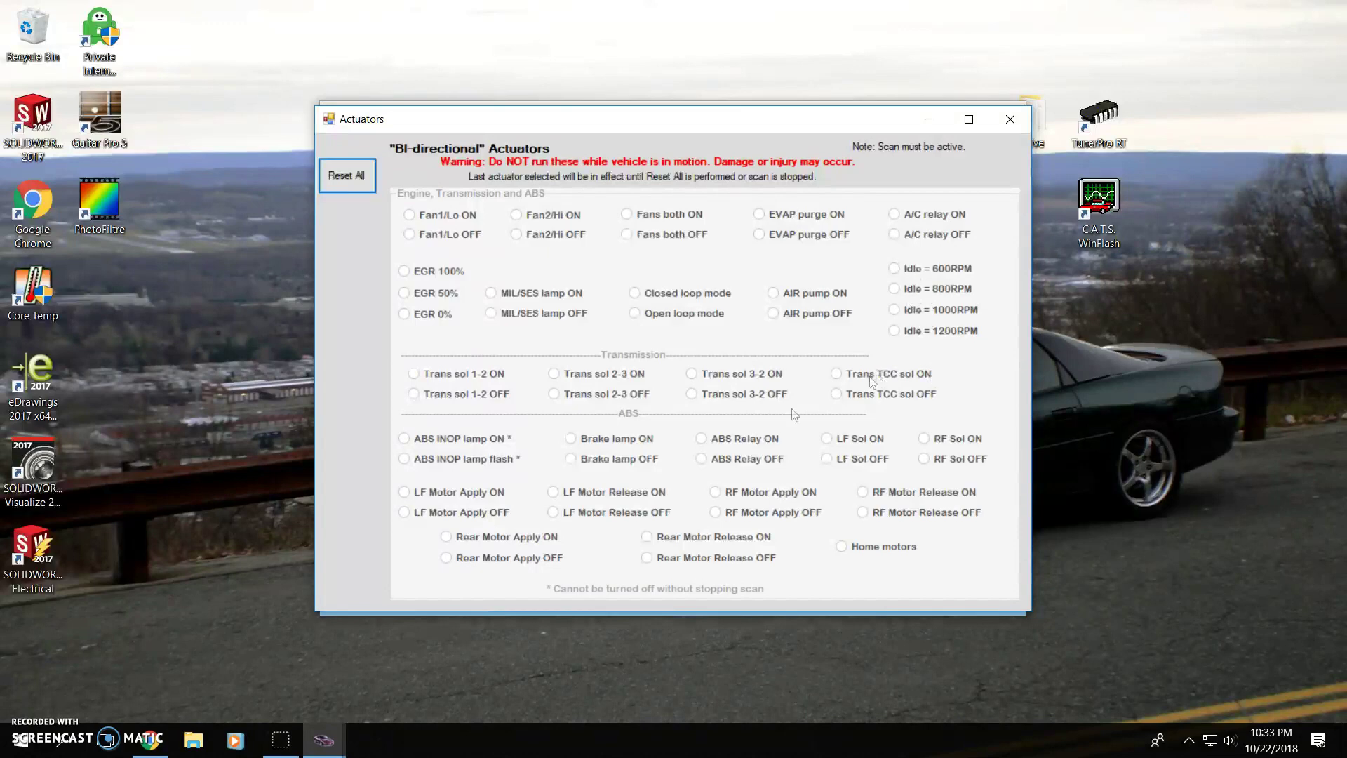
click(351, 186)
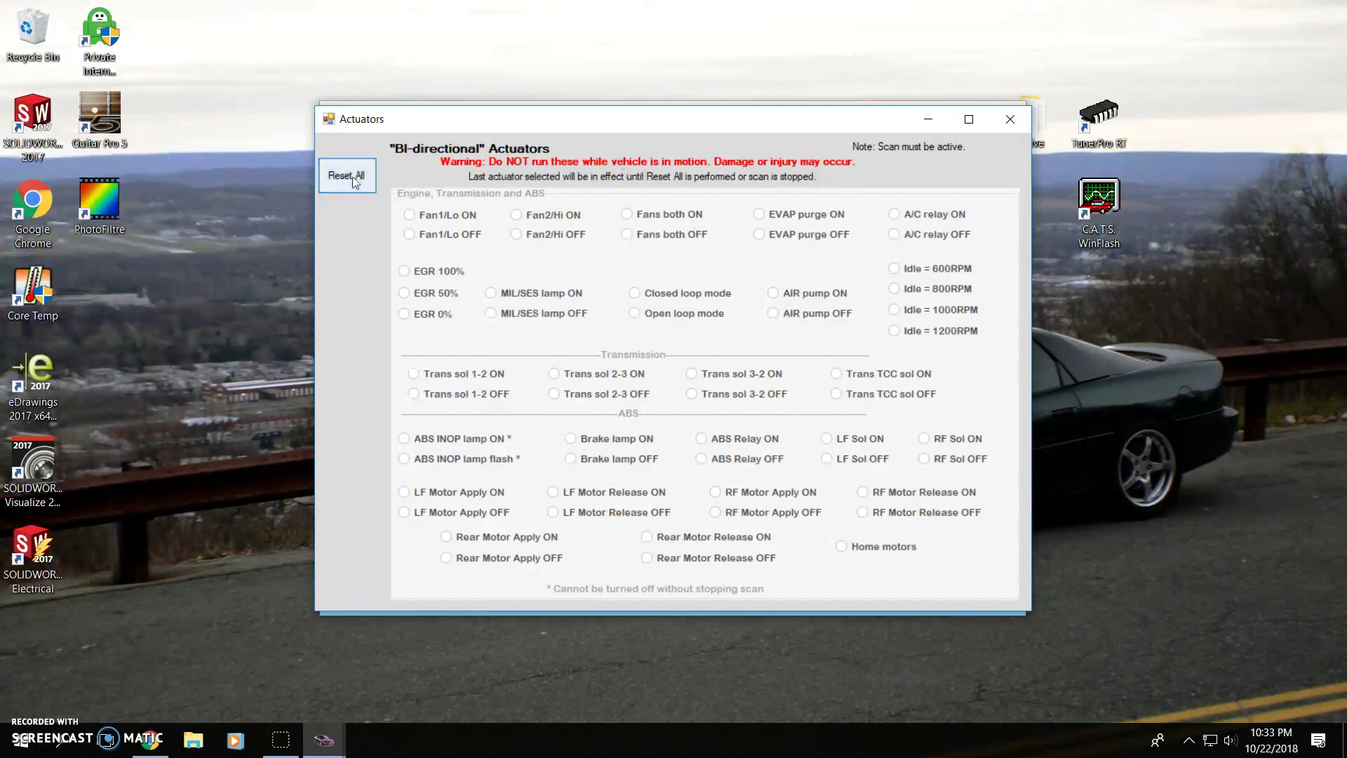
click(1009, 121)
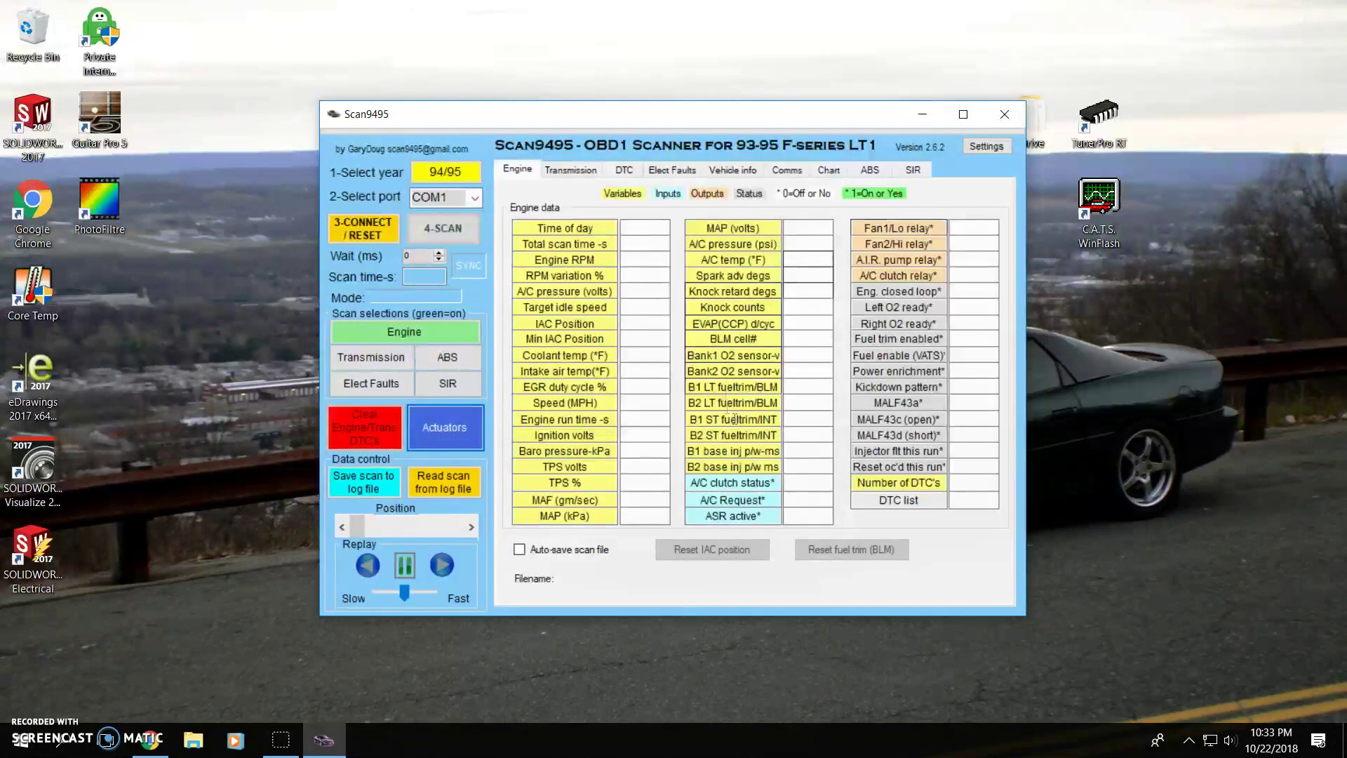
Run 4-SCAN and hit the Replay play button to replay the recorded data
click(435, 232)
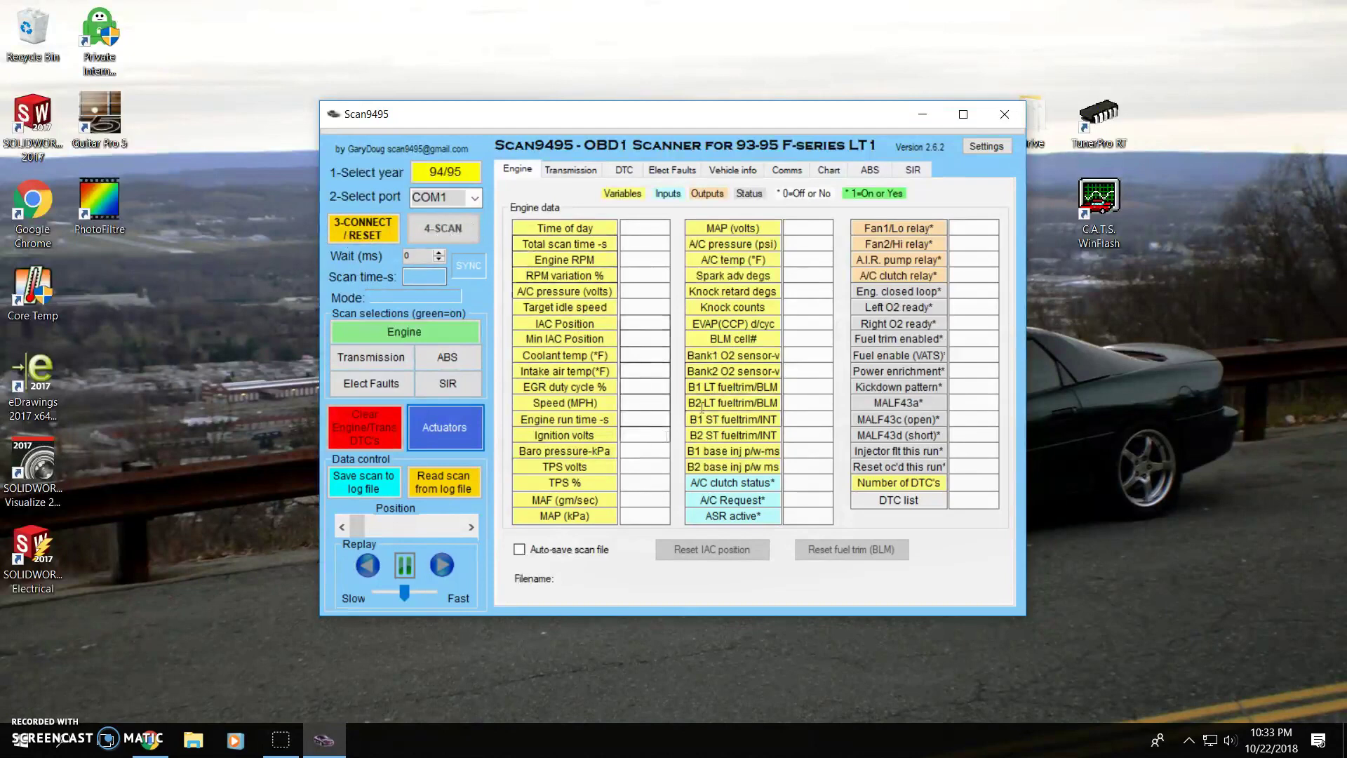
click(406, 566)
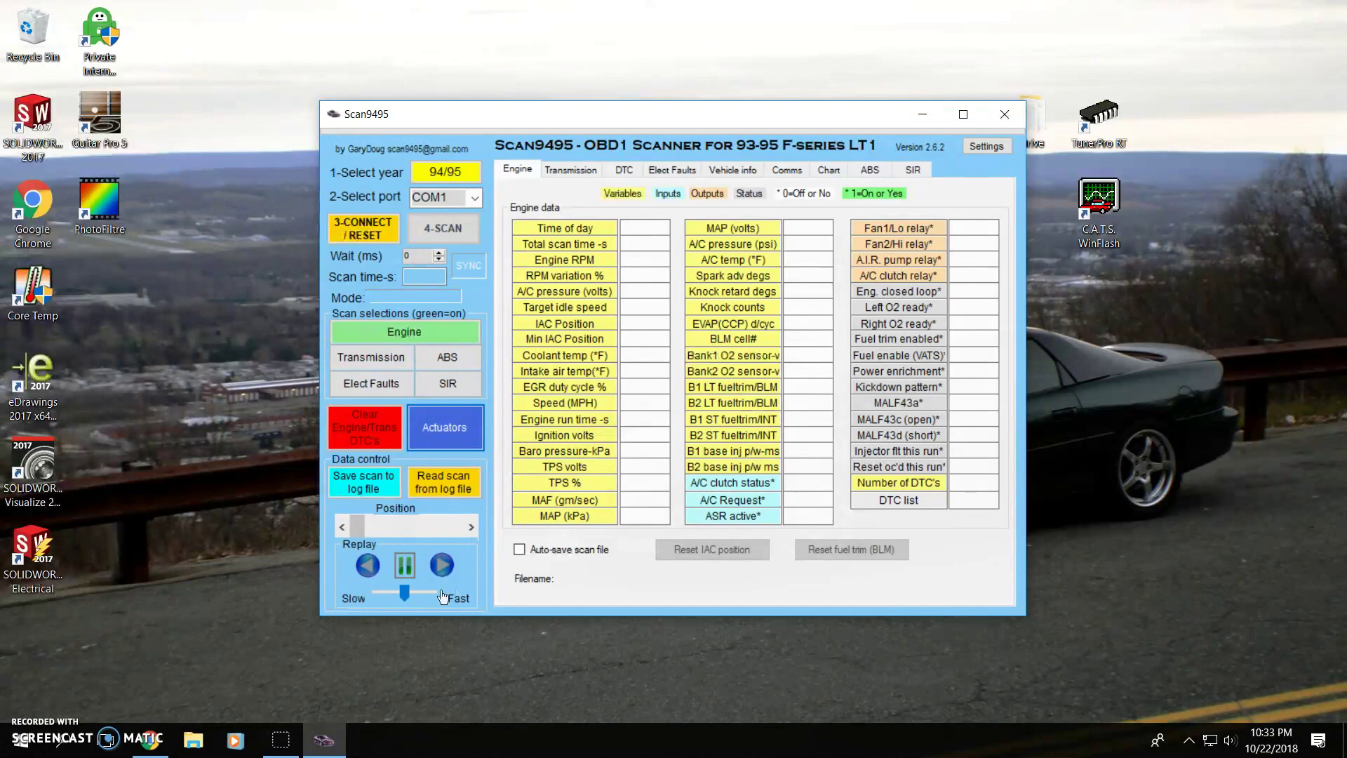